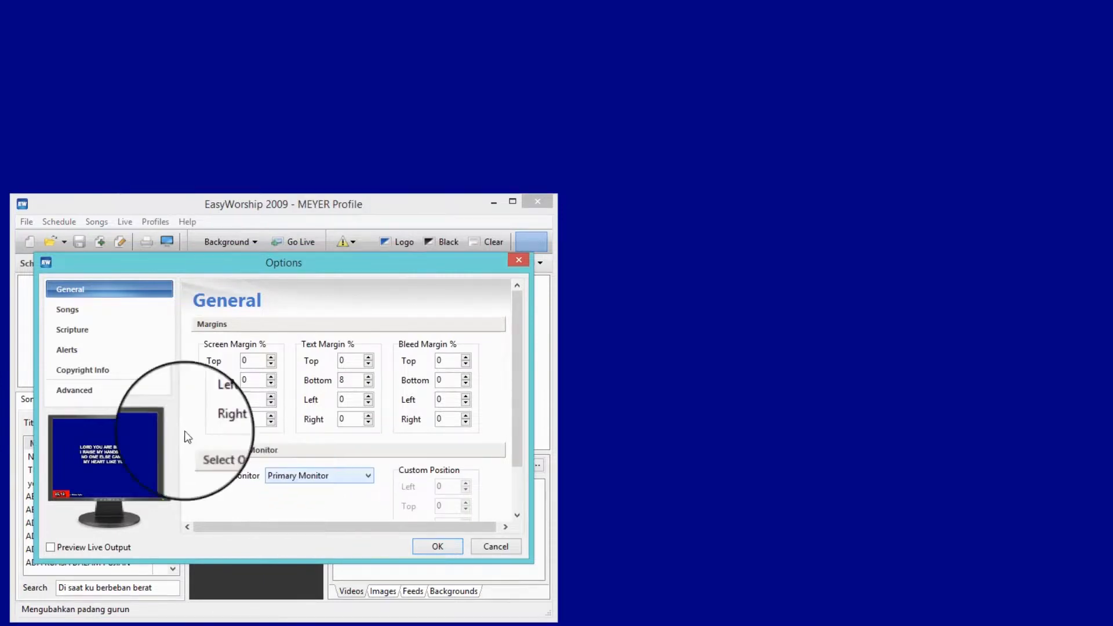
- Raise the top screen margin to 28% in the general output options
{"action": "left_click", "coordinate": [113, 390]}
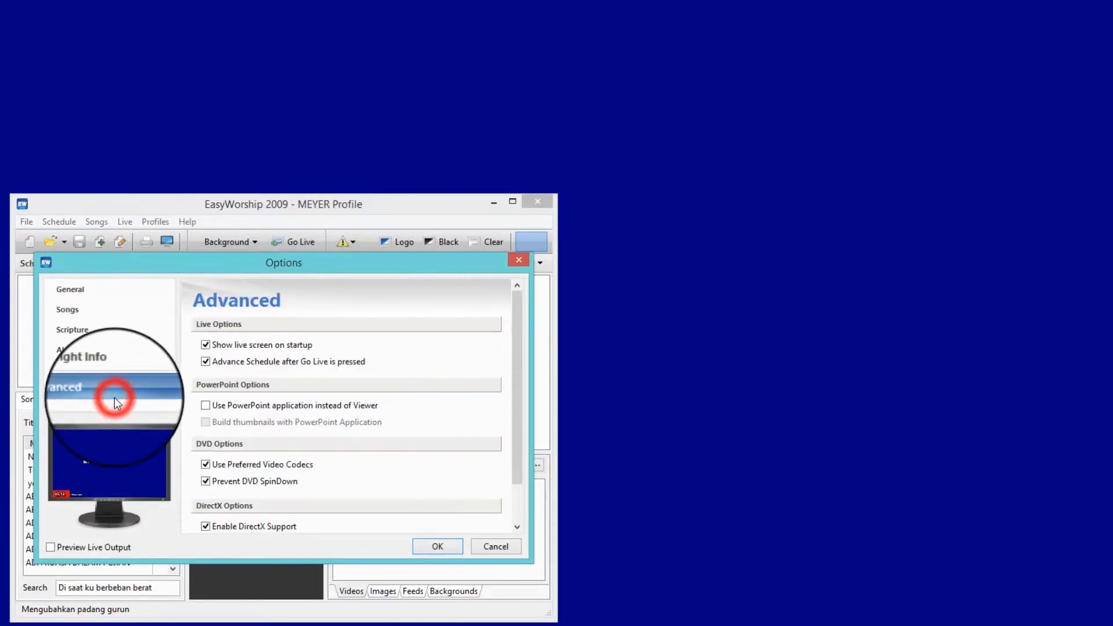
{"action": "left_click", "coordinate": [81, 289]}
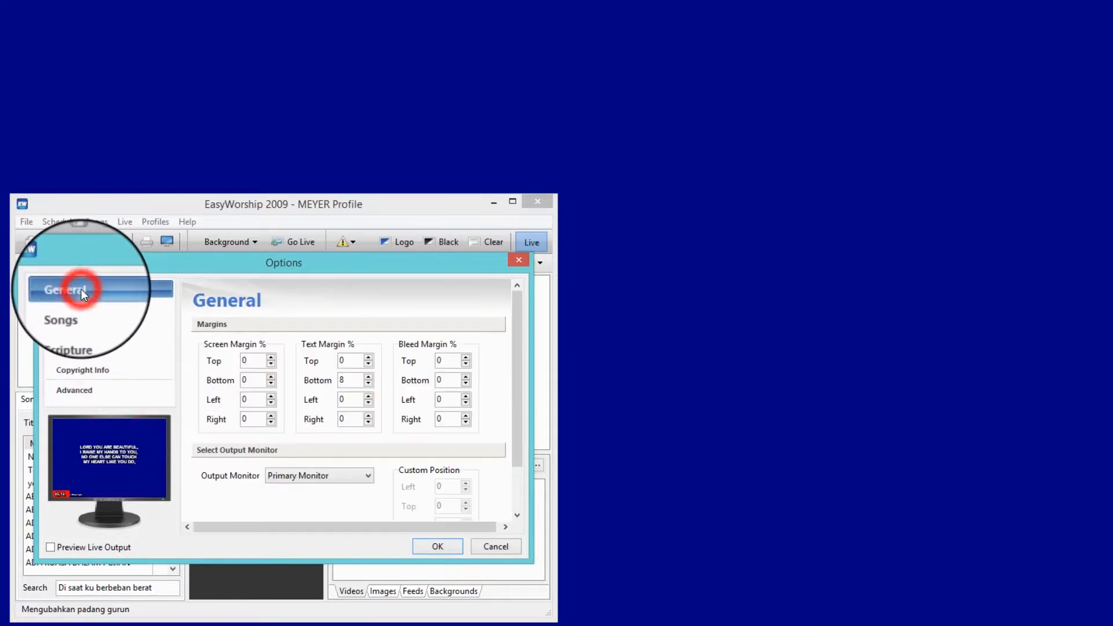
{"action": "left_click", "coordinate": [270, 364]}
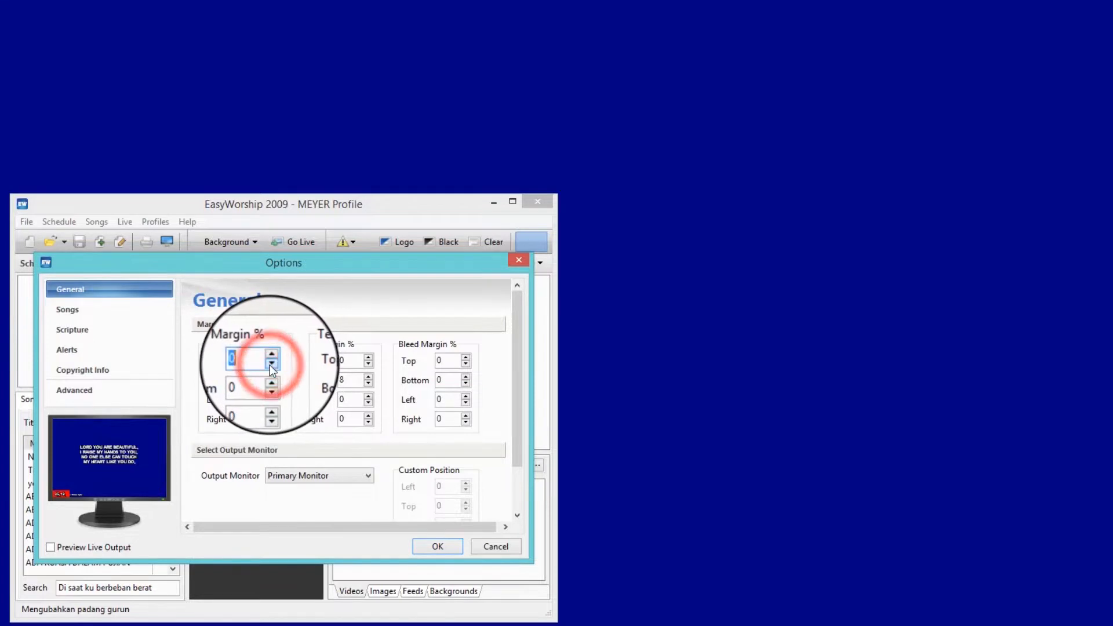
{"action": "left_click", "coordinate": [269, 358]}
{"action": "left_click", "coordinate": [270, 359]}
{"action": "left_click", "coordinate": [270, 358]}
{"action": "left_click", "coordinate": [271, 358]}
{"action": "left_click", "coordinate": [270, 358]}
{"action": "left_click", "coordinate": [271, 358]}
{"action": "left_click", "coordinate": [271, 358]}
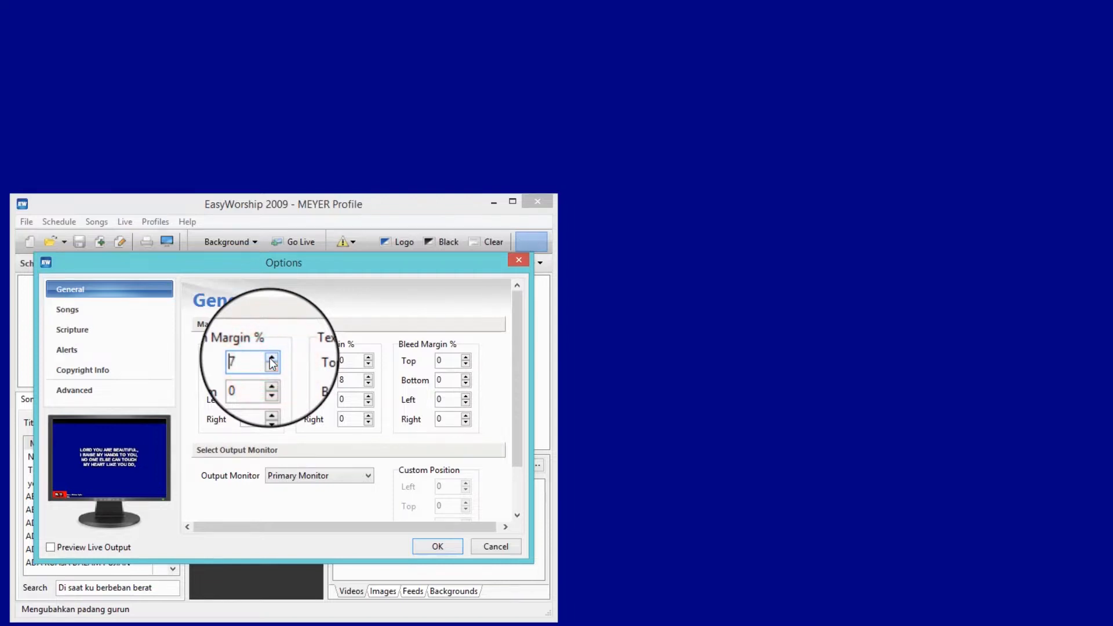
{"action": "left_click", "coordinate": [270, 358]}
{"action": "left_click", "coordinate": [270, 358]}
{"action": "left_click", "coordinate": [270, 358]}
{"action": "left_click", "coordinate": [270, 358]}
{"action": "left_click", "coordinate": [270, 358]}
{"action": "left_click", "coordinate": [271, 358]}
{"action": "left_click", "coordinate": [271, 358]}
{"action": "left_click", "coordinate": [271, 358]}
{"action": "left_click", "coordinate": [270, 358]}
{"action": "left_click", "coordinate": [270, 358]}
{"action": "left_click", "coordinate": [270, 357]}
{"action": "left_click", "coordinate": [270, 358]}
{"action": "left_click", "coordinate": [270, 358]}
{"action": "left_click", "coordinate": [271, 358]}
{"action": "left_click", "coordinate": [270, 358]}
{"action": "left_click", "coordinate": [270, 357]}
{"action": "left_click", "coordinate": [271, 358]}
{"action": "left_click", "coordinate": [270, 358]}
{"action": "left_click", "coordinate": [270, 358]}
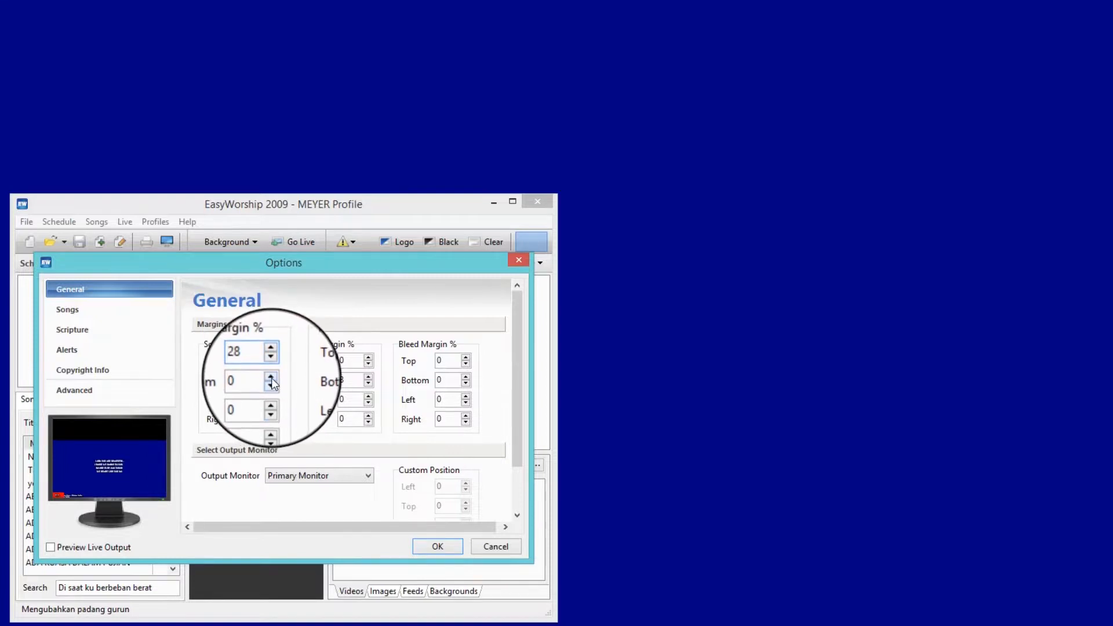
- Set the bottom screen margin to 20% and apply the options
{"action": "left_click", "coordinate": [276, 379]}
{"action": "type", "text": "20"}
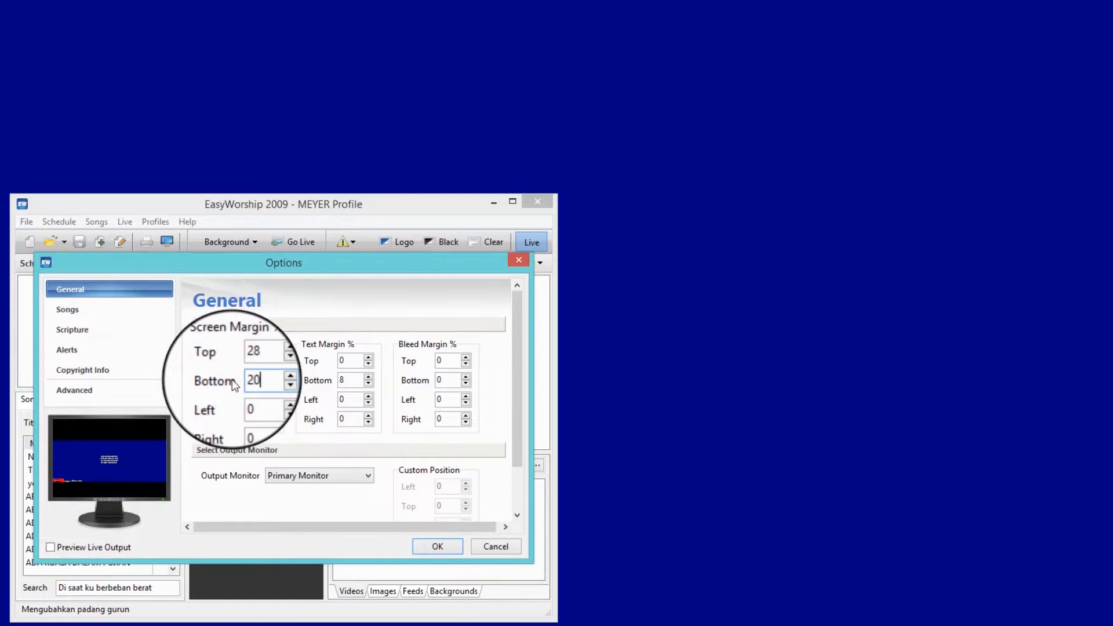
{"action": "key", "text": "Return"}
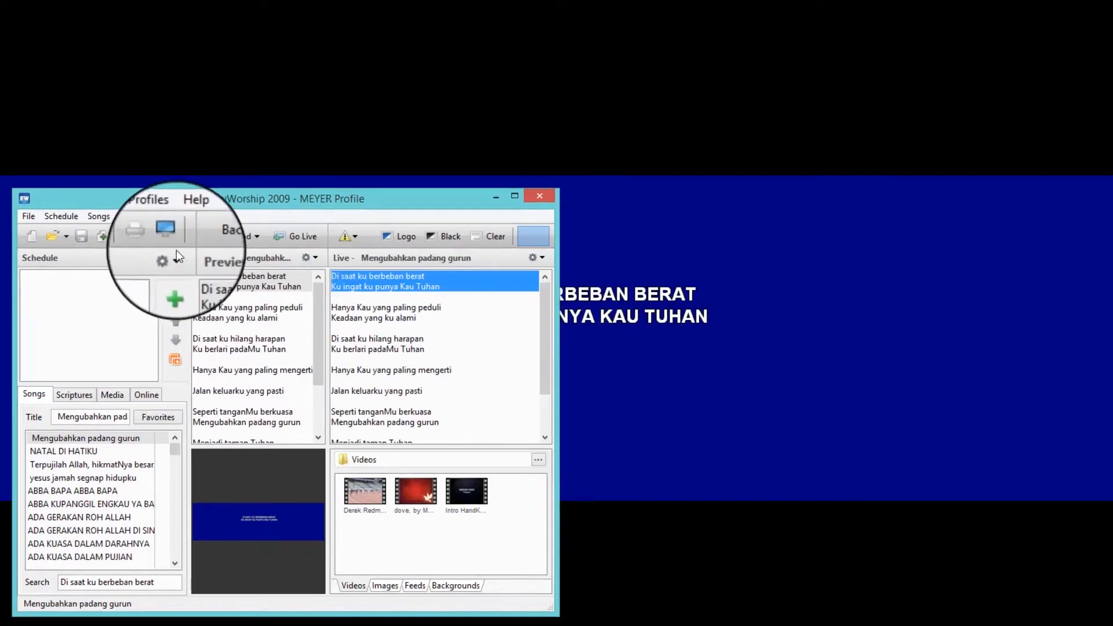
- Switch the output monitor to Custom Position with left 18 and top 18, and apply the options
{"action": "left_click", "coordinate": [169, 239]}
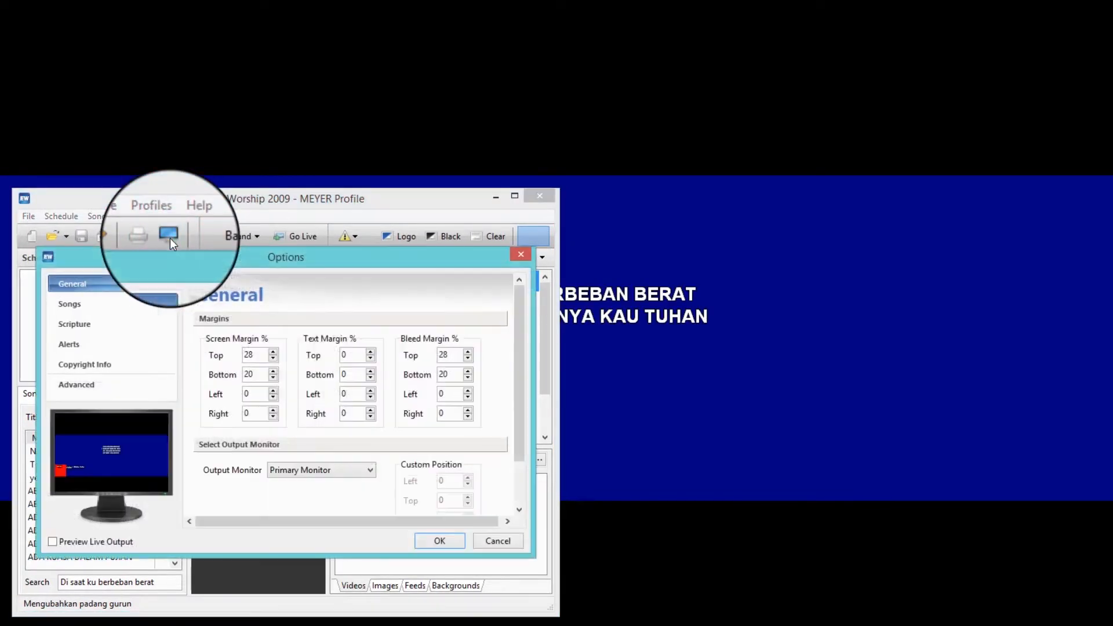
{"action": "left_click", "coordinate": [370, 471]}
{"action": "left_click", "coordinate": [350, 495]}
{"action": "left_click_drag", "start_coordinate": [517, 438], "coordinate": [517, 491]}
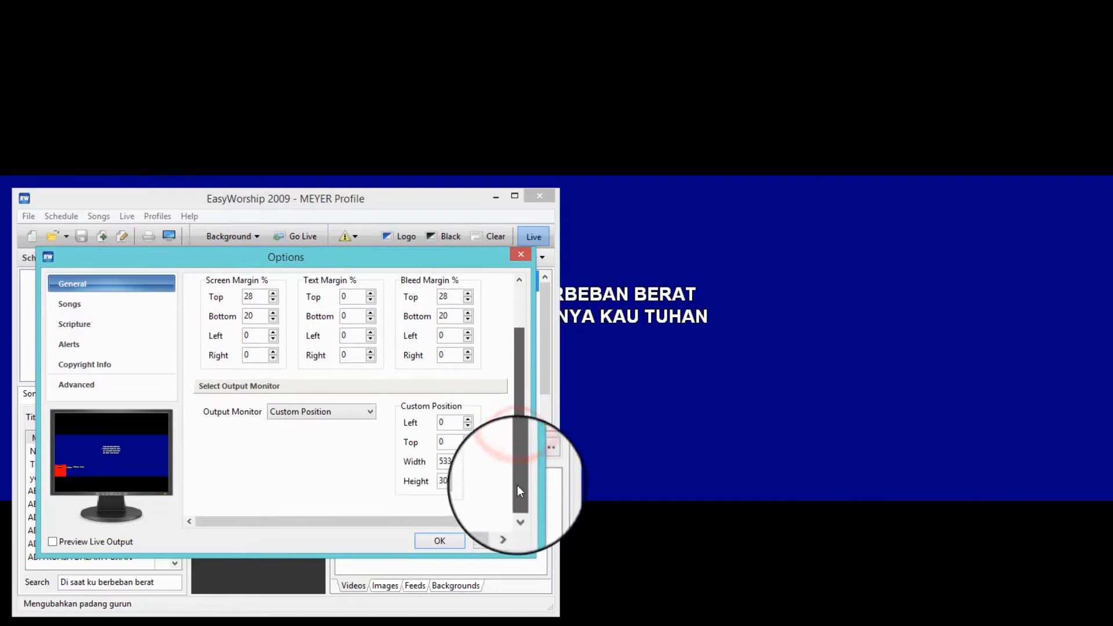
{"action": "left_click", "coordinate": [467, 440]}
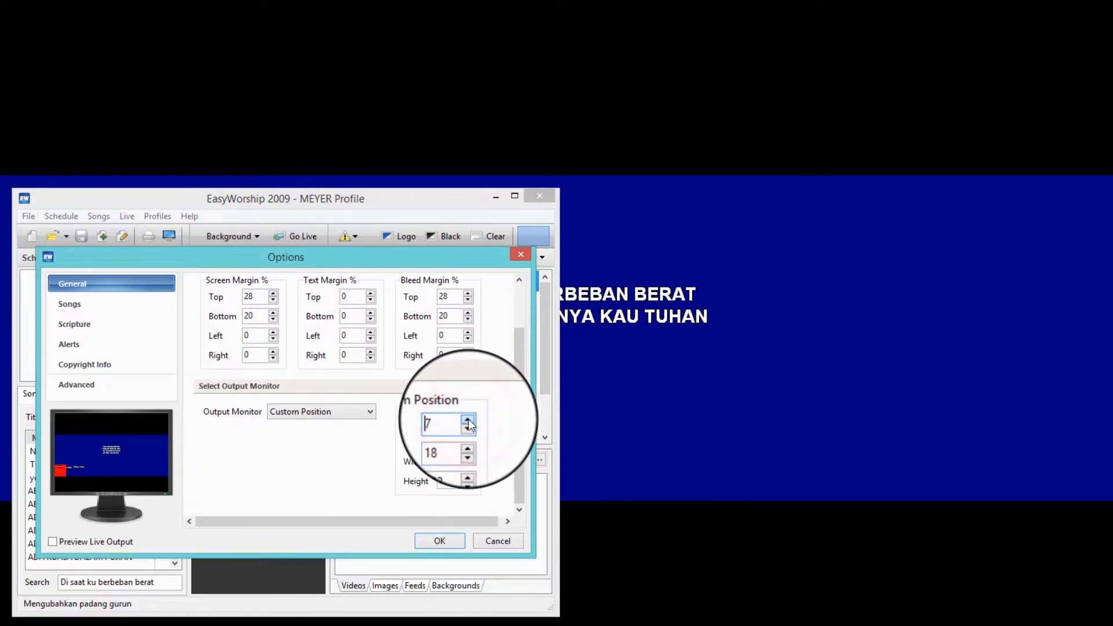
{"action": "left_click", "coordinate": [435, 542]}
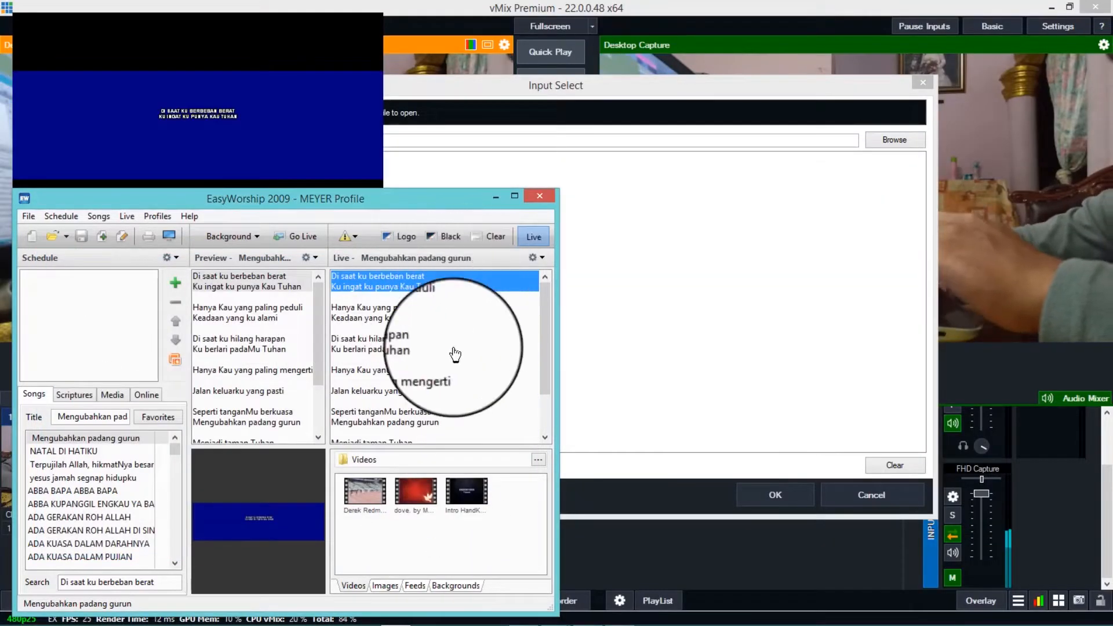
- Reopen the output options and reset the top and bottom screen margins to 0
{"action": "left_click", "coordinate": [169, 235]}
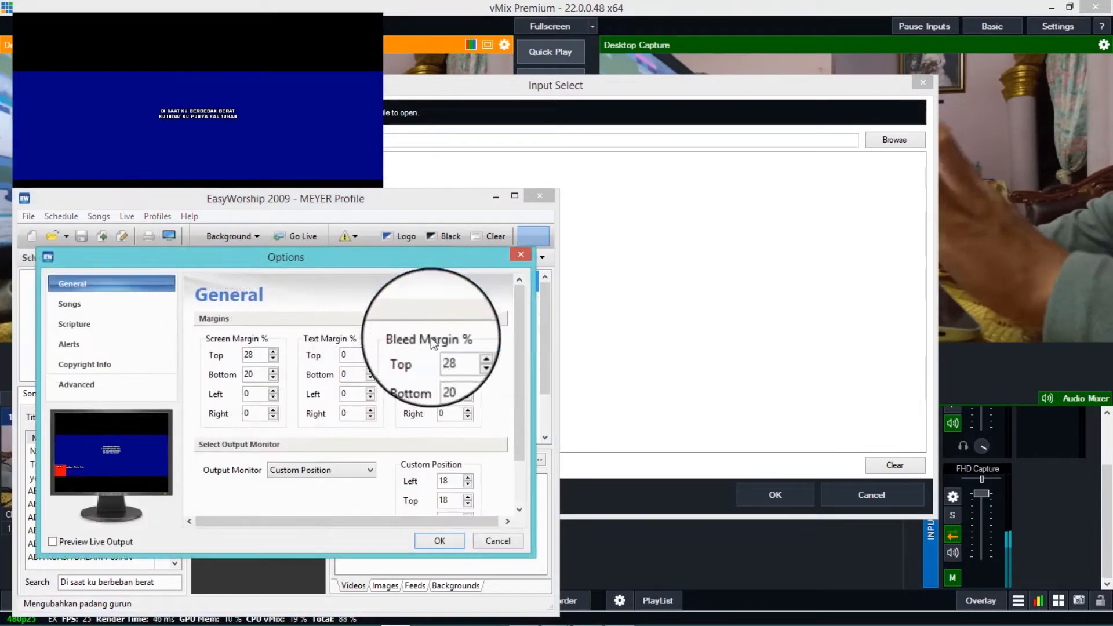
{"action": "double_click", "coordinate": [259, 355]}
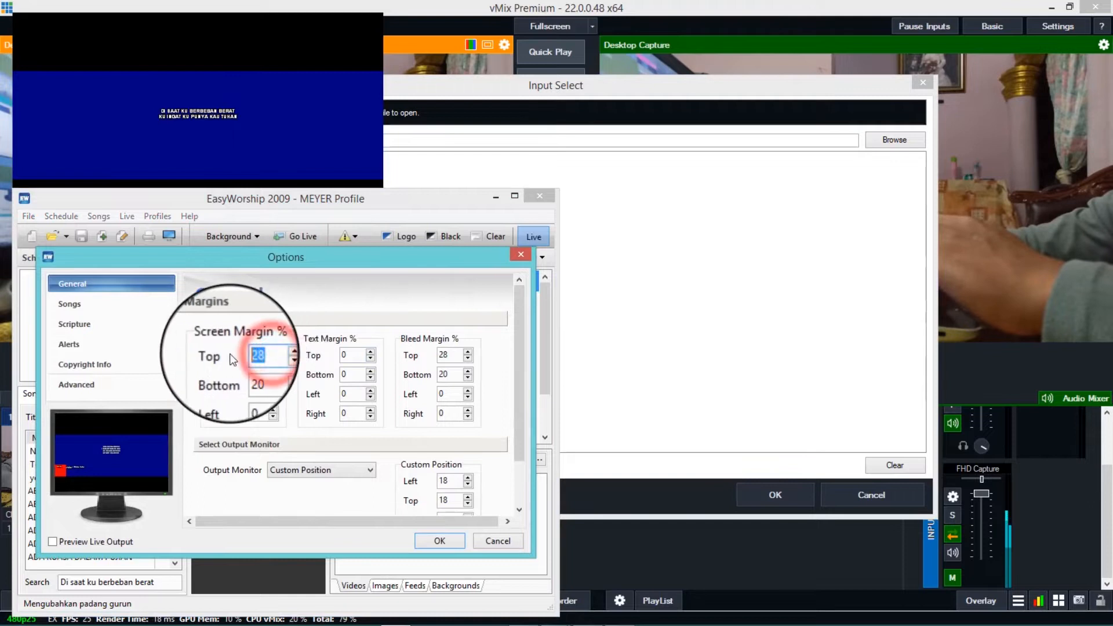
{"action": "type", "text": "0"}
{"action": "left_click", "coordinate": [258, 374]}
{"action": "double_click", "coordinate": [248, 374]}
{"action": "type", "text": "0"}
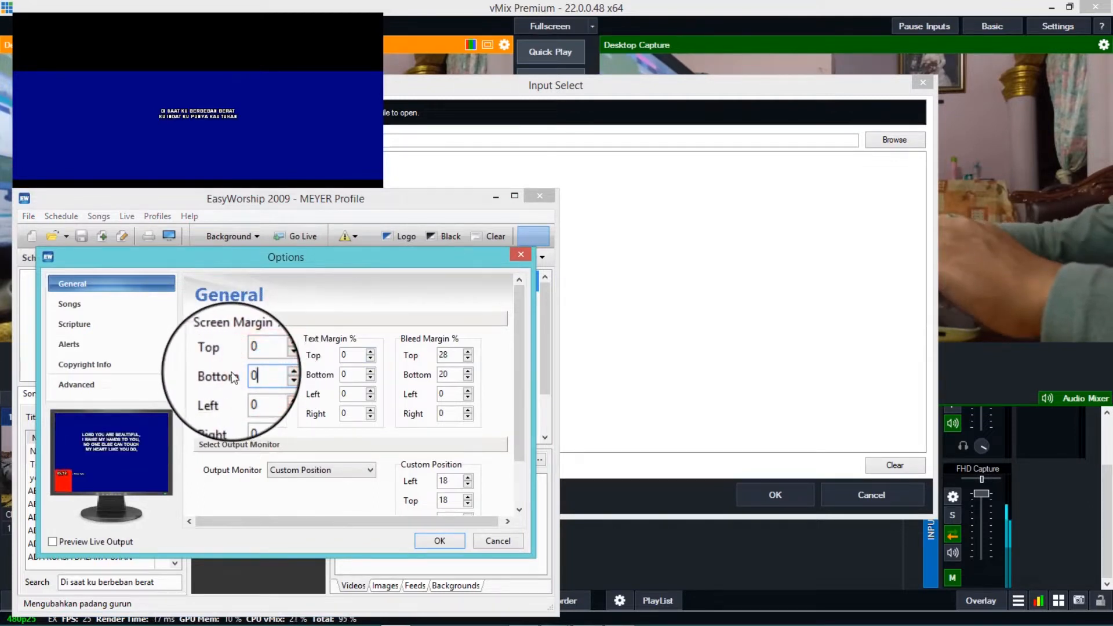
- Reset the top and bottom bleed margins to 0 and set the bottom text margin to 8%
{"action": "double_click", "coordinate": [457, 354]}
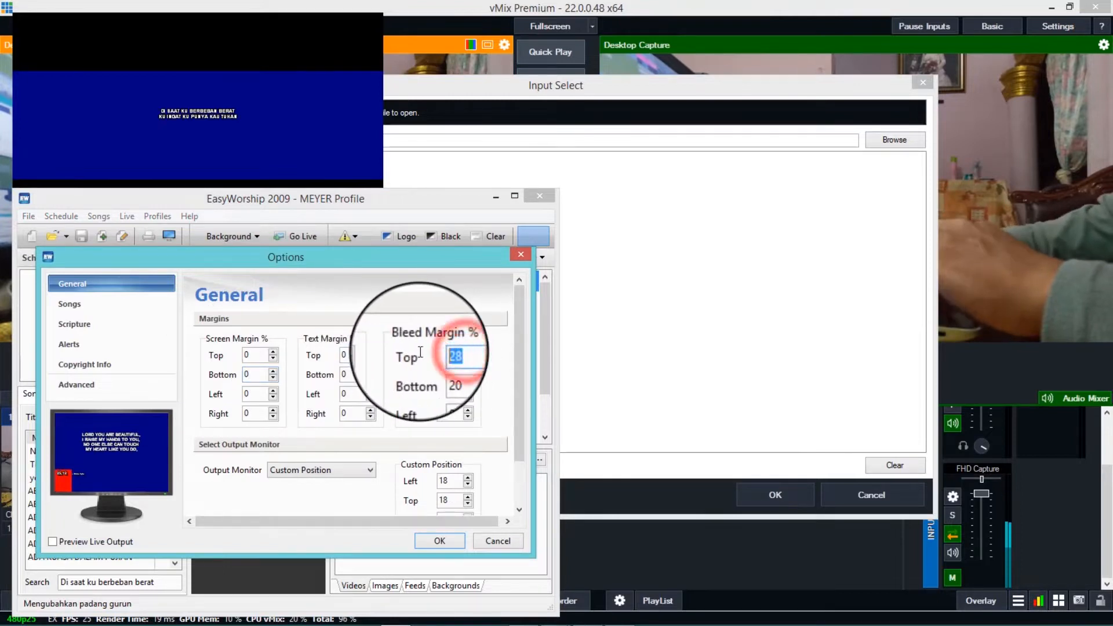
{"action": "left_click", "coordinate": [460, 374]}
{"action": "type", "text": "0"}
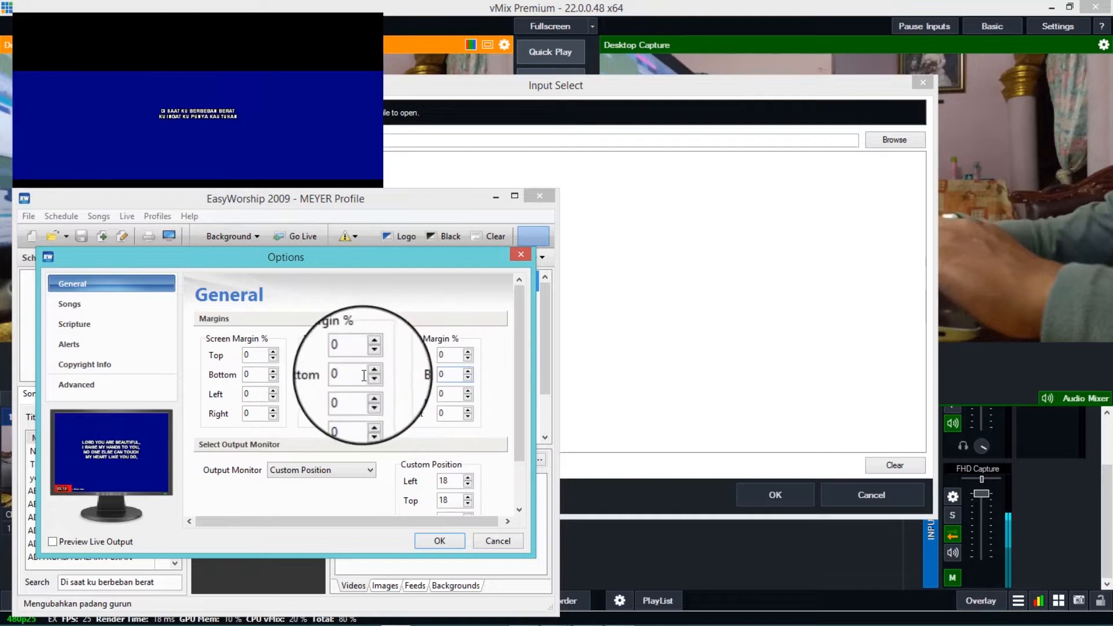
{"action": "double_click", "coordinate": [347, 374]}
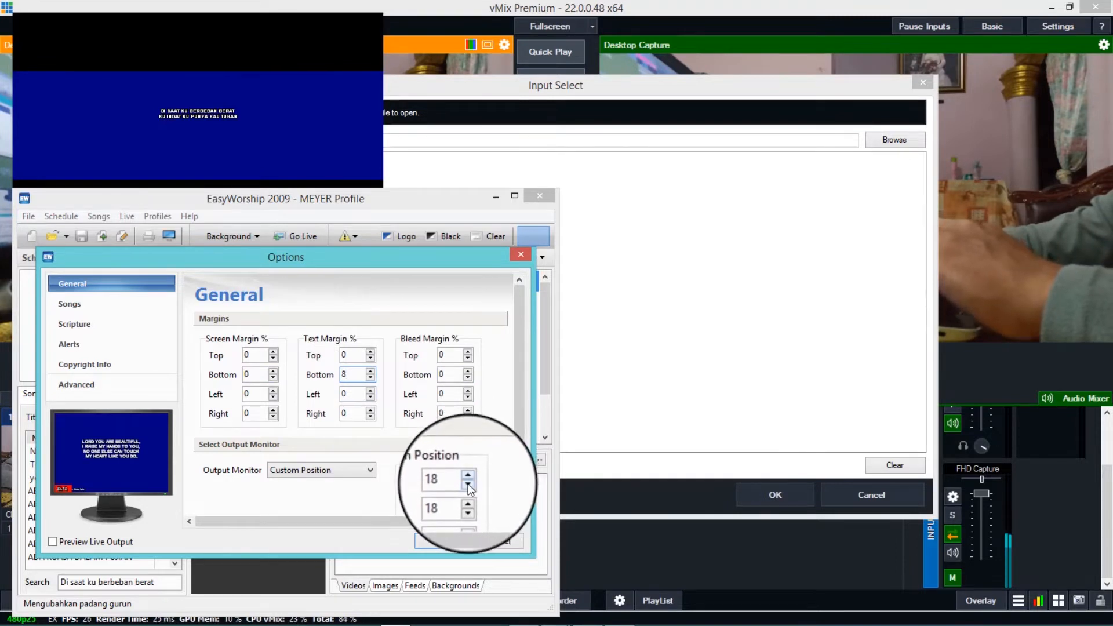
- Set the custom output position to left 14 and top 14, and apply the options
{"action": "left_click", "coordinate": [468, 484]}
{"action": "left_click", "coordinate": [468, 484]}
{"action": "left_click", "coordinate": [468, 483]}
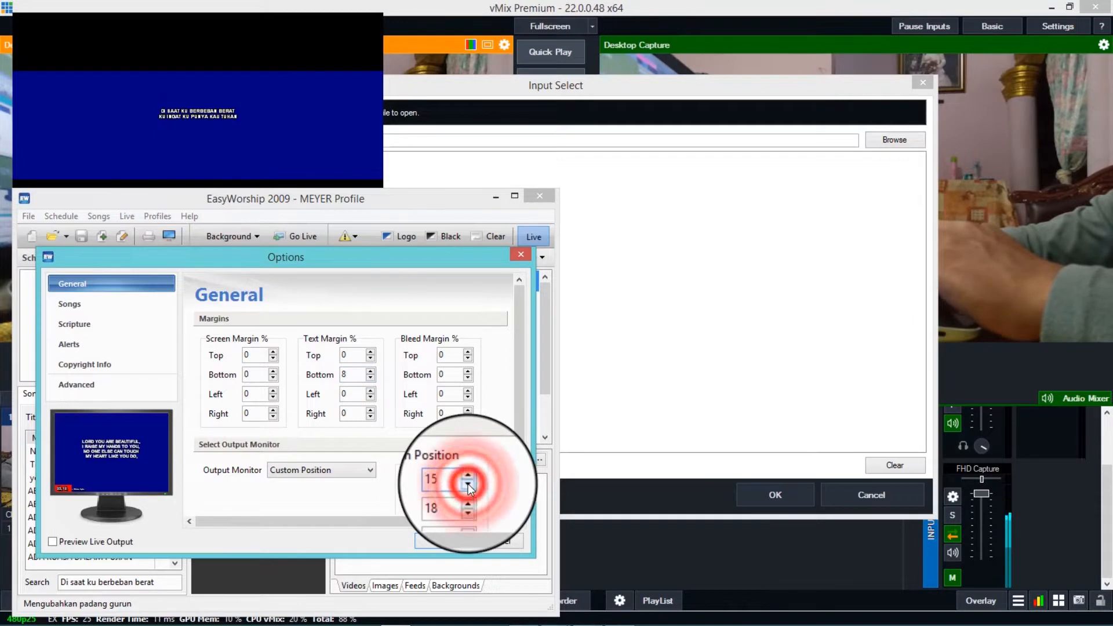
{"action": "left_click", "coordinate": [468, 503]}
{"action": "left_click", "coordinate": [468, 503]}
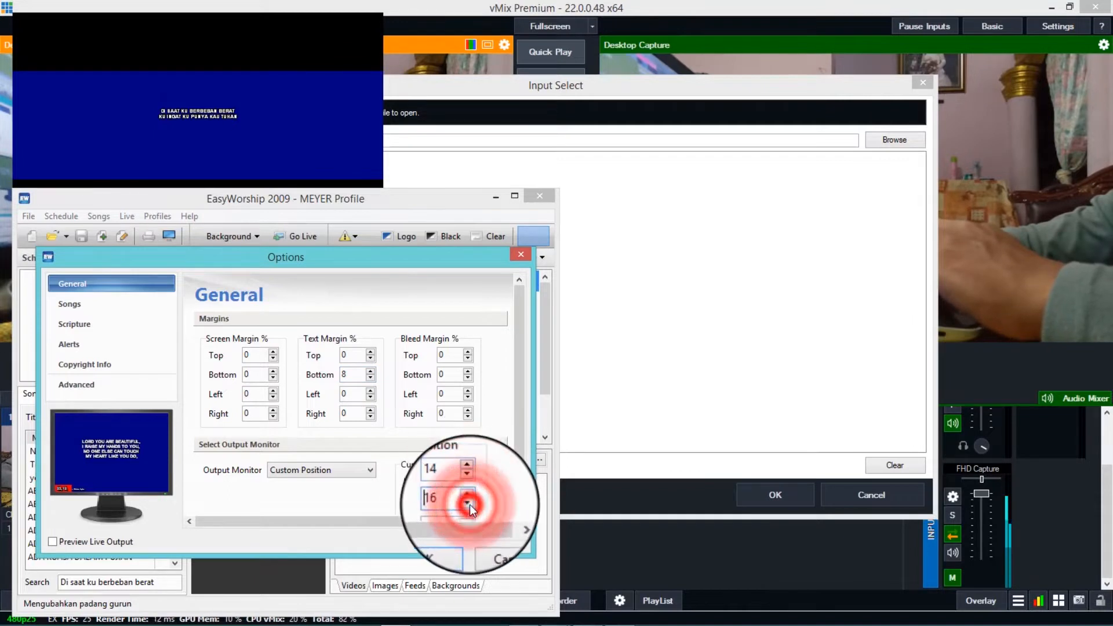
{"action": "left_click", "coordinate": [470, 504]}
{"action": "left_click", "coordinate": [469, 504]}
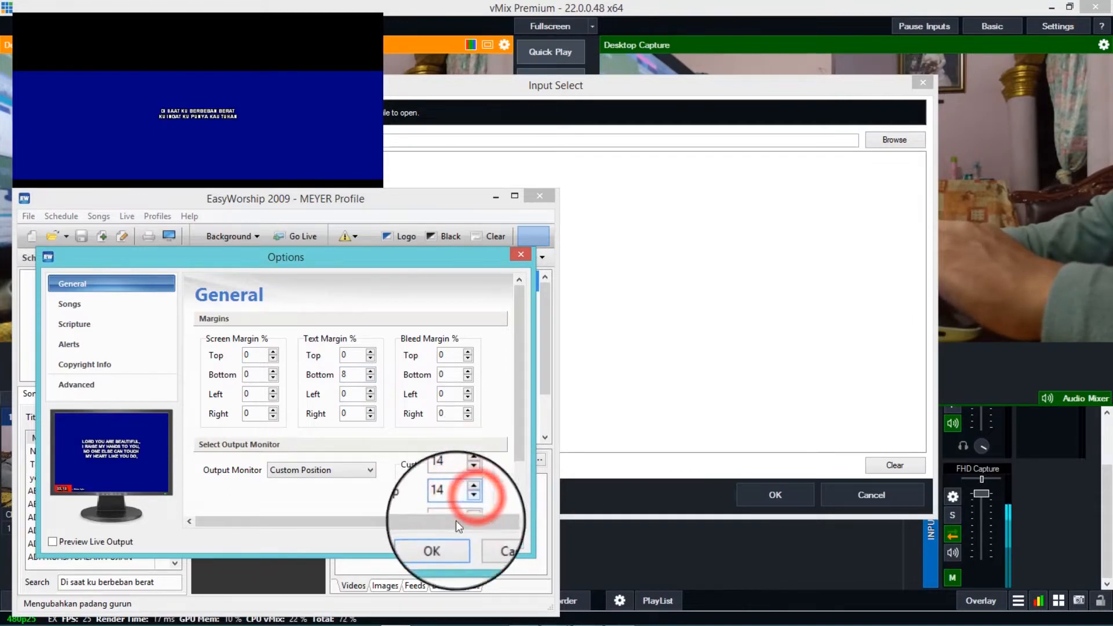
{"action": "left_click", "coordinate": [438, 541]}
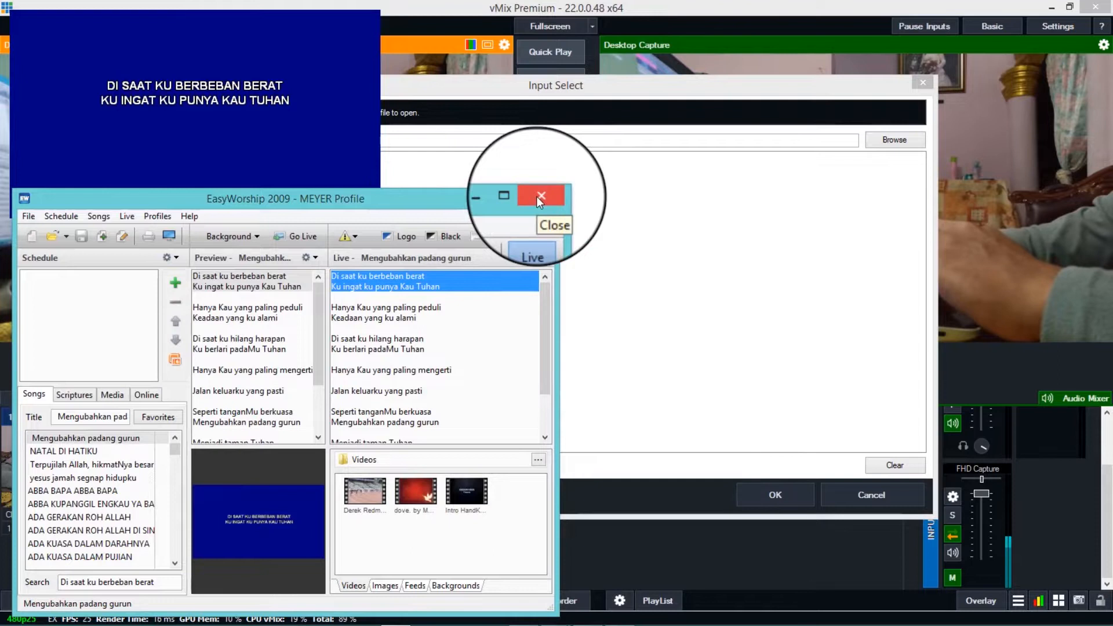
- Move the main window slightly aside, then set the custom output position's top value to 38 and apply it
{"action": "left_click_drag", "start_coordinate": [438, 199], "coordinate": [511, 200]}
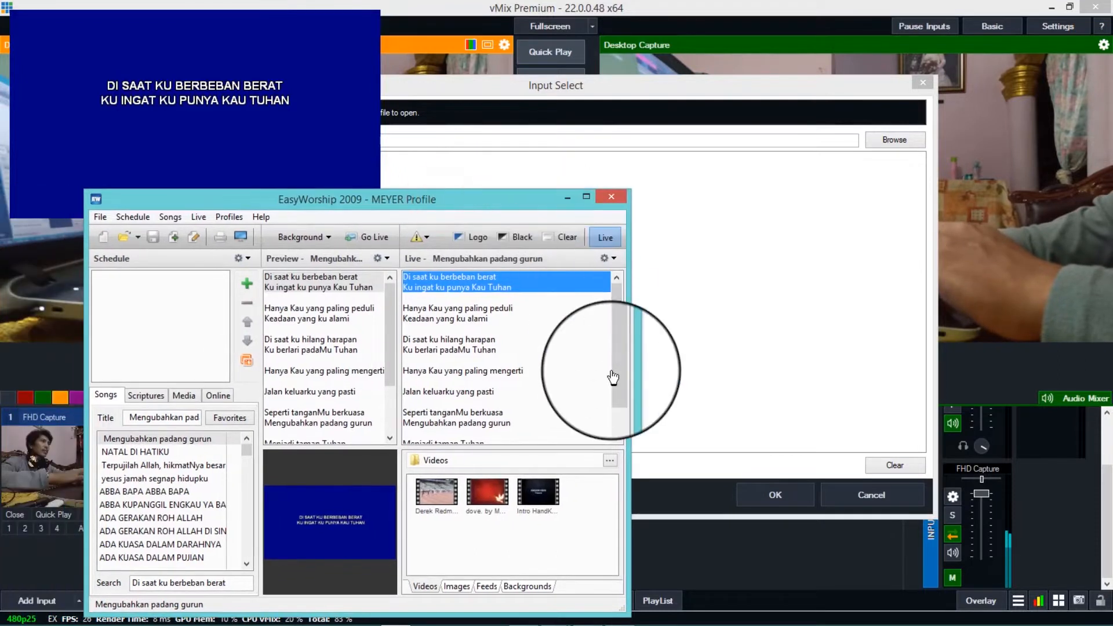
{"action": "left_click", "coordinate": [240, 238]}
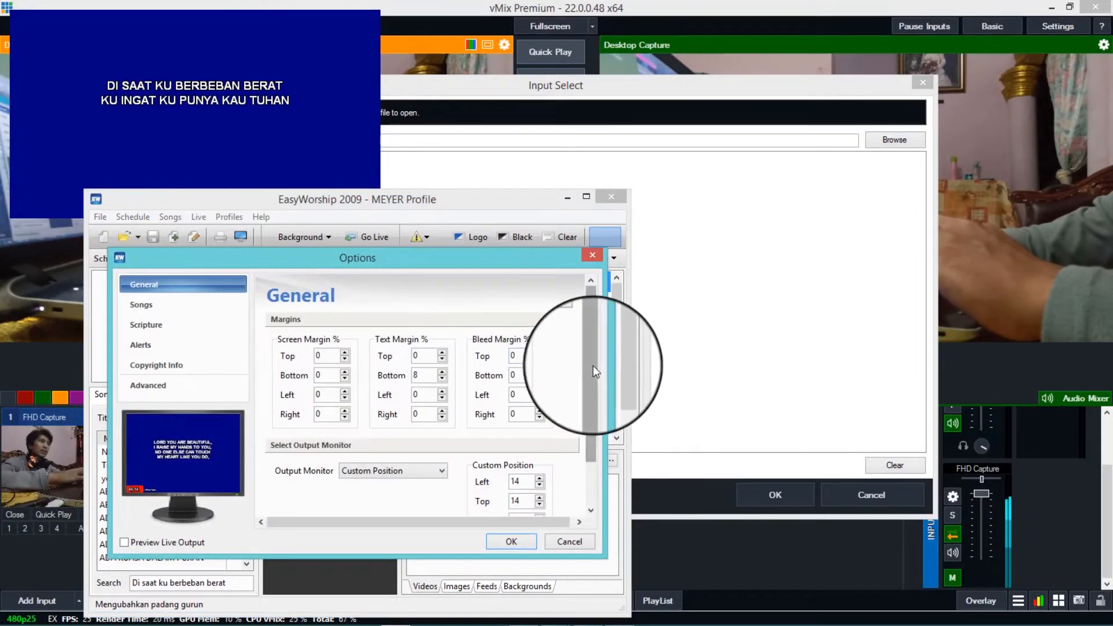
{"action": "left_click_drag", "start_coordinate": [593, 365], "coordinate": [595, 432]}
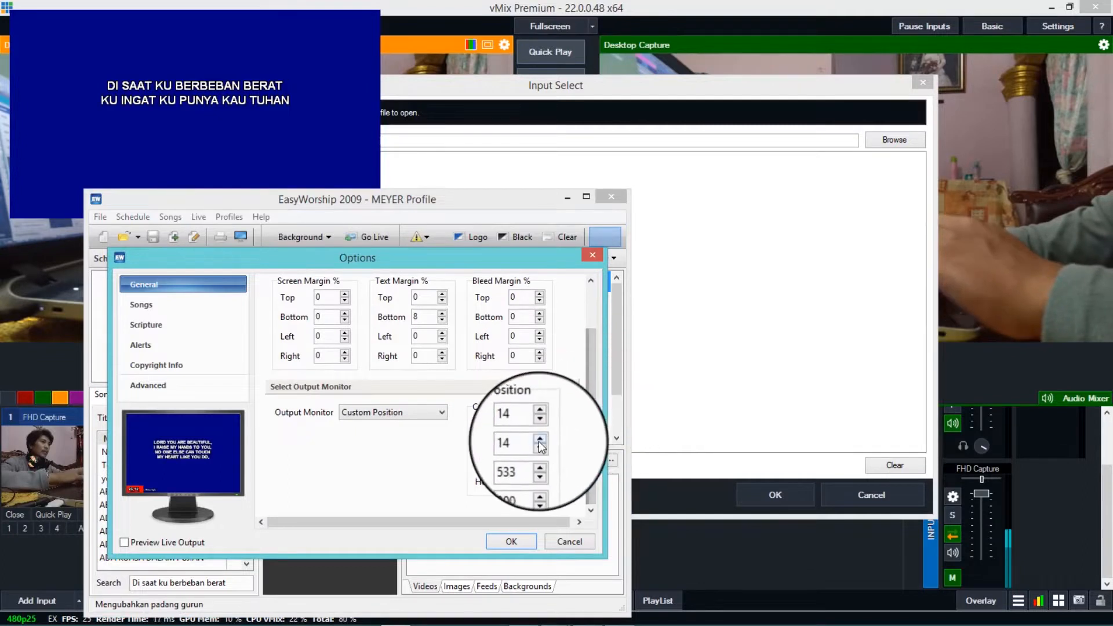
{"action": "left_click", "coordinate": [539, 444]}
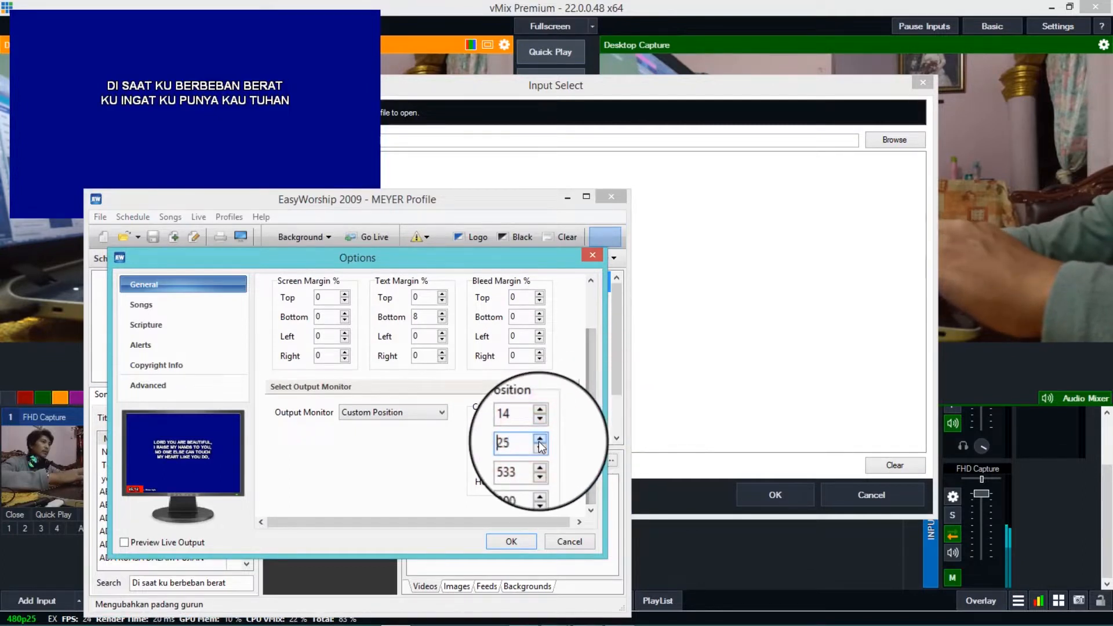
{"action": "left_click", "coordinate": [508, 542]}
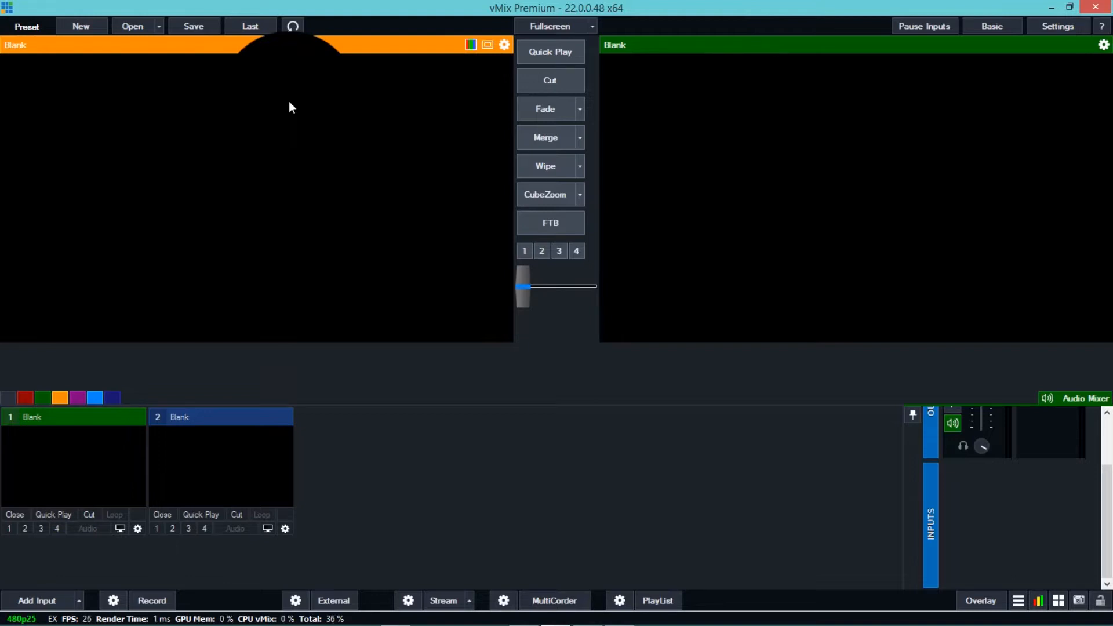
- In vMix, add a camera input from FHD Capture at 1920x1080, PAL 25p, with the Digital Audio Interface (FHD Capture) audio device
{"action": "left_click", "coordinate": [35, 599]}
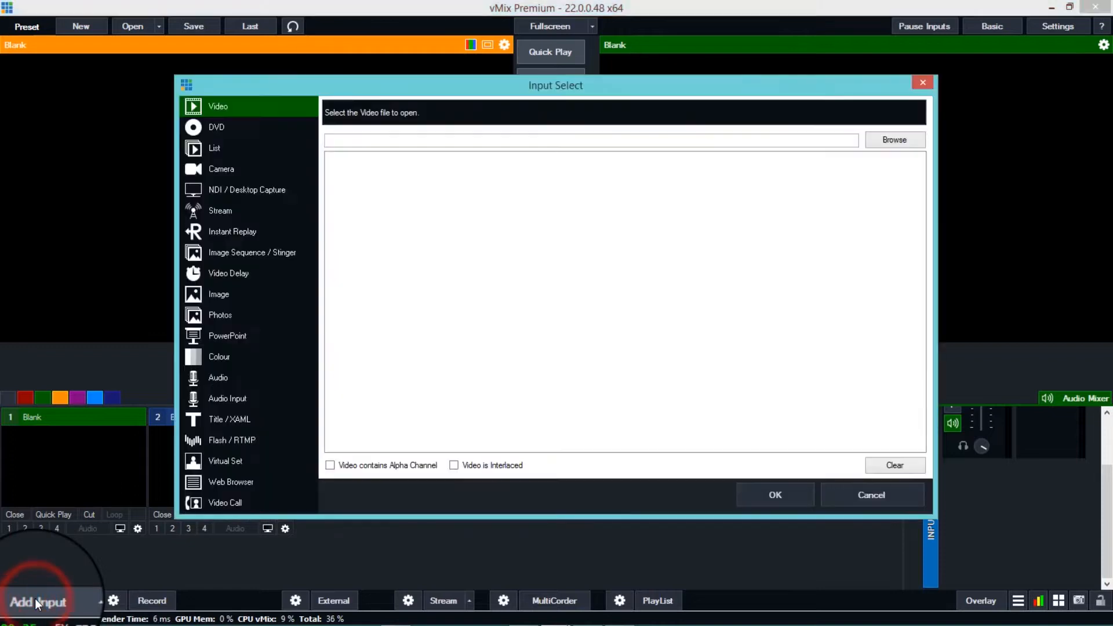
{"action": "left_click", "coordinate": [221, 168]}
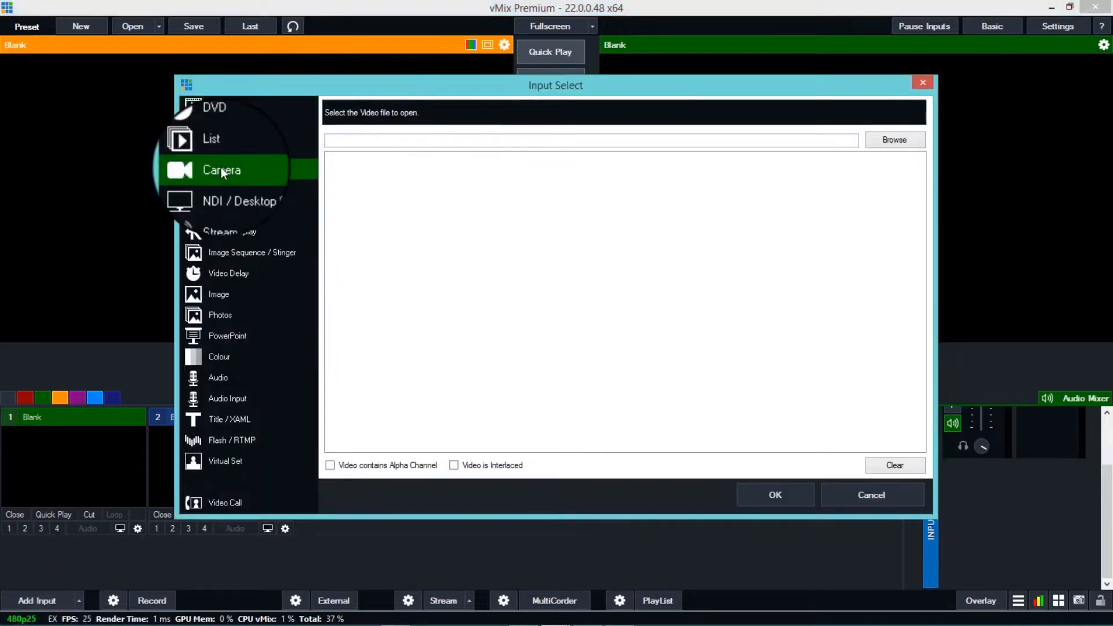
{"action": "left_click", "coordinate": [479, 107]}
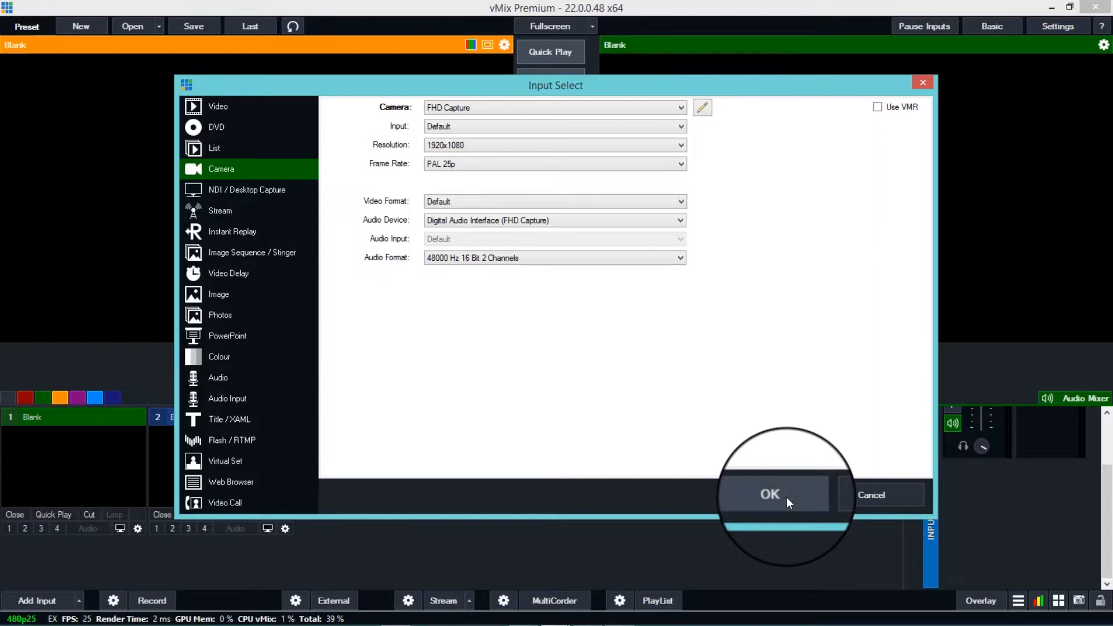
{"action": "left_click", "coordinate": [771, 495]}
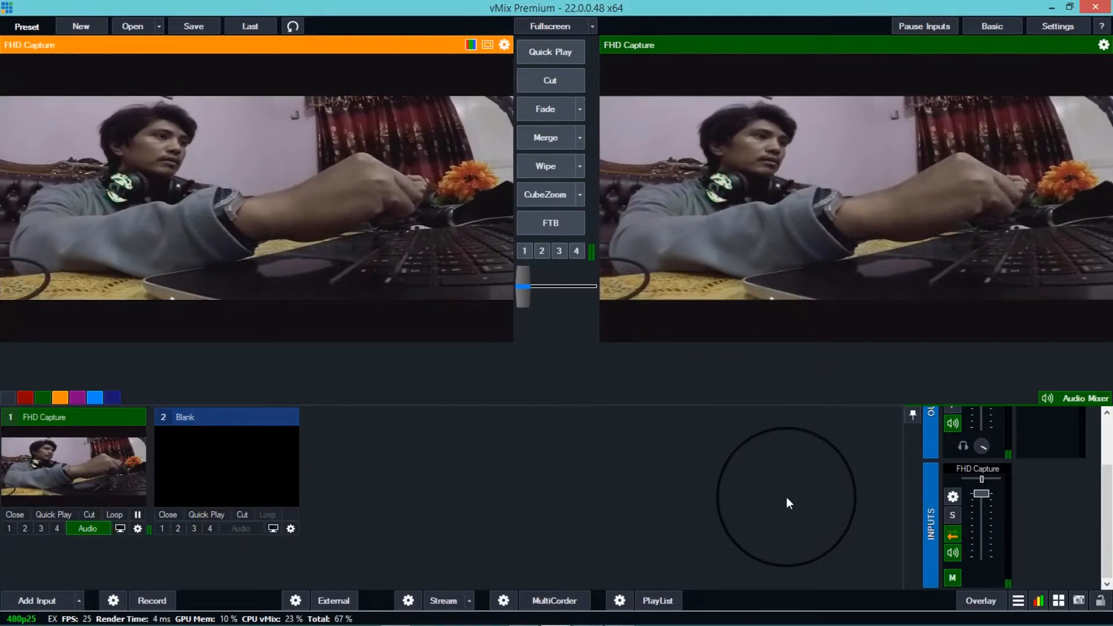
- Open the FHD Capture input's settings and try the Normal and Source aspect ratios before returning to Widescreen
{"action": "left_click", "coordinate": [139, 527]}
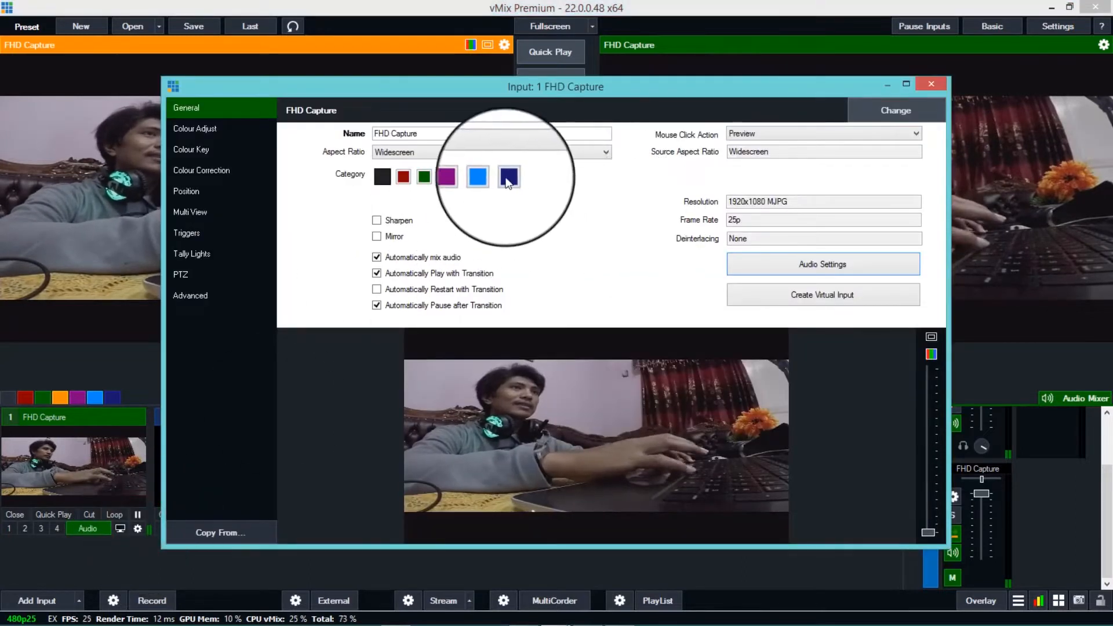
{"action": "left_click", "coordinate": [481, 152]}
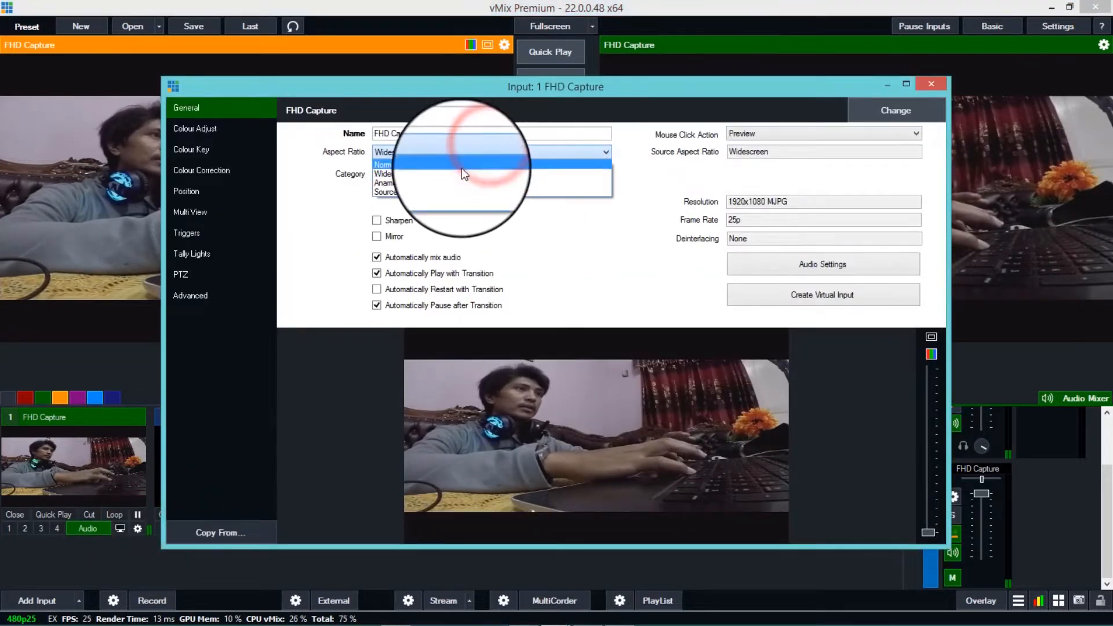
{"action": "left_click", "coordinate": [462, 168]}
{"action": "left_click", "coordinate": [437, 153]}
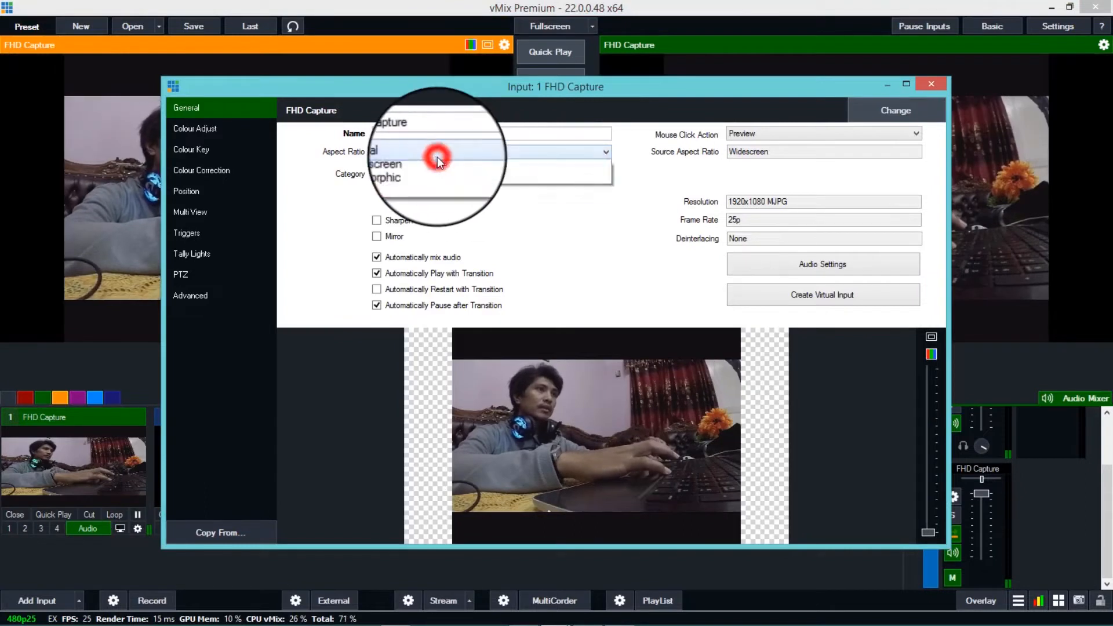
{"action": "left_click", "coordinate": [426, 191]}
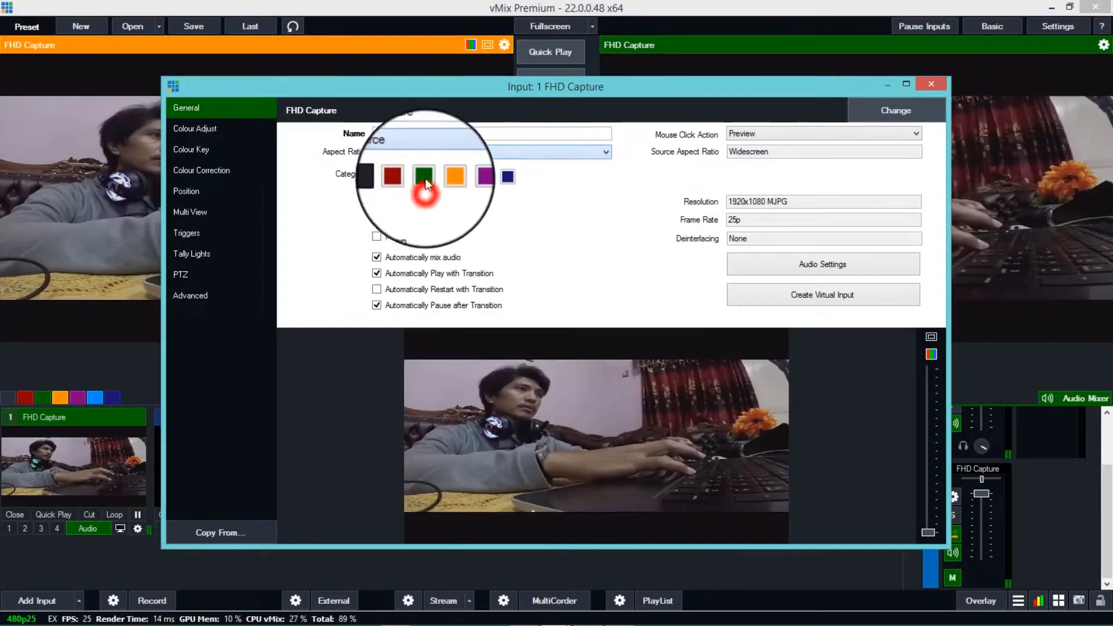
{"action": "left_click", "coordinate": [431, 152]}
{"action": "left_click", "coordinate": [428, 173]}
{"action": "left_click", "coordinate": [427, 176]}
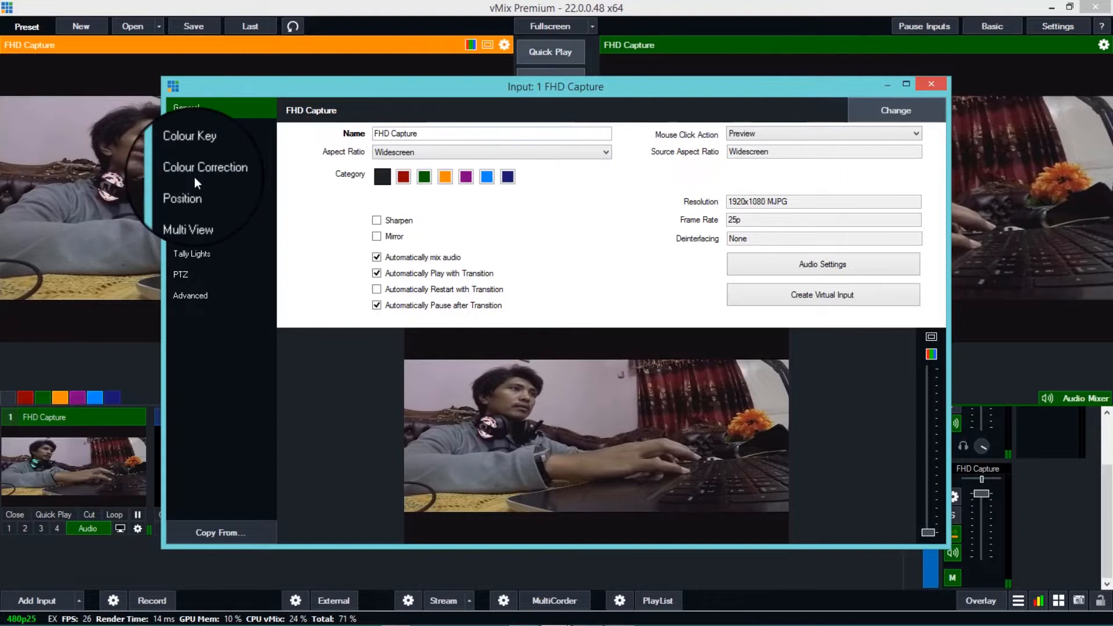
- Open the FHD Capture input's position settings, try panning the image horizontally and vertically, and reset all position values
{"action": "left_click", "coordinate": [195, 192]}
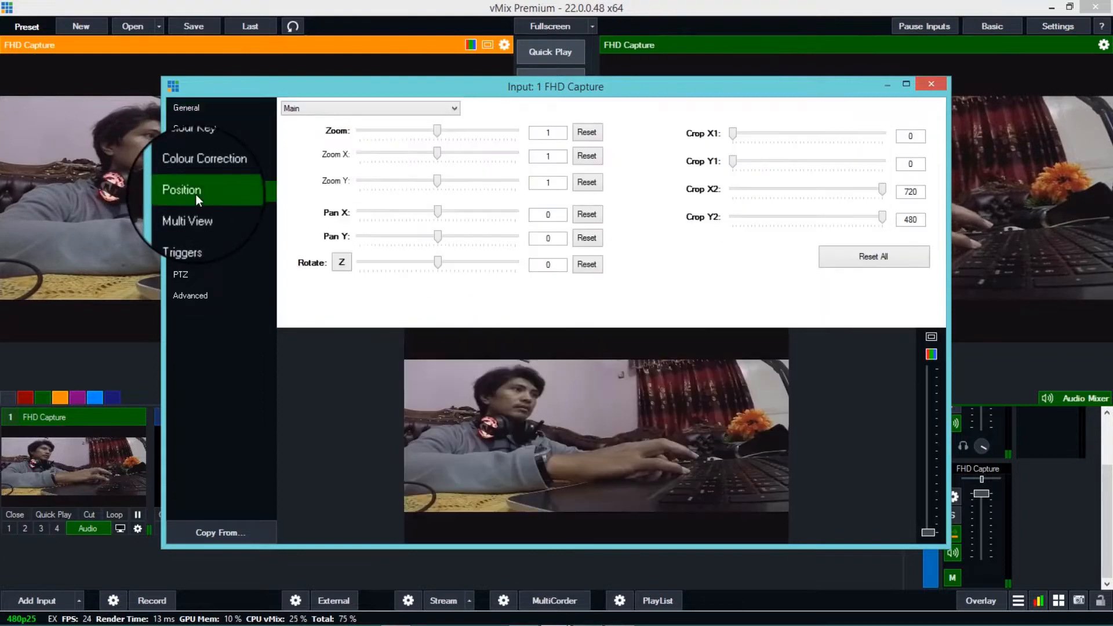
{"action": "left_click", "coordinate": [439, 235]}
{"action": "left_click_drag", "start_coordinate": [441, 236], "coordinate": [459, 214]}
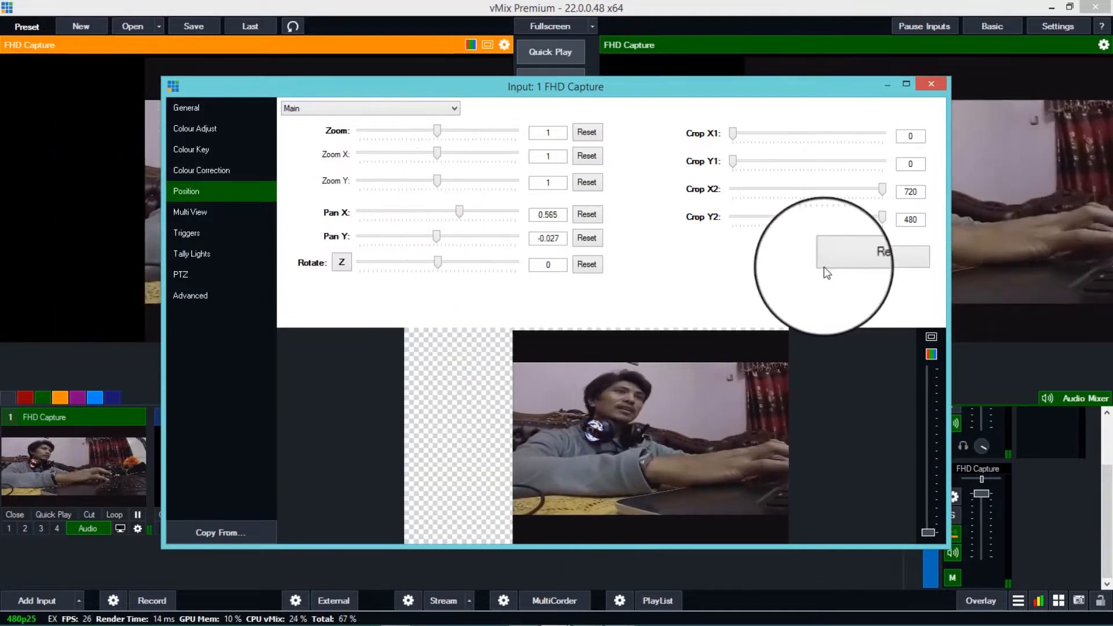
{"action": "left_click", "coordinate": [869, 262]}
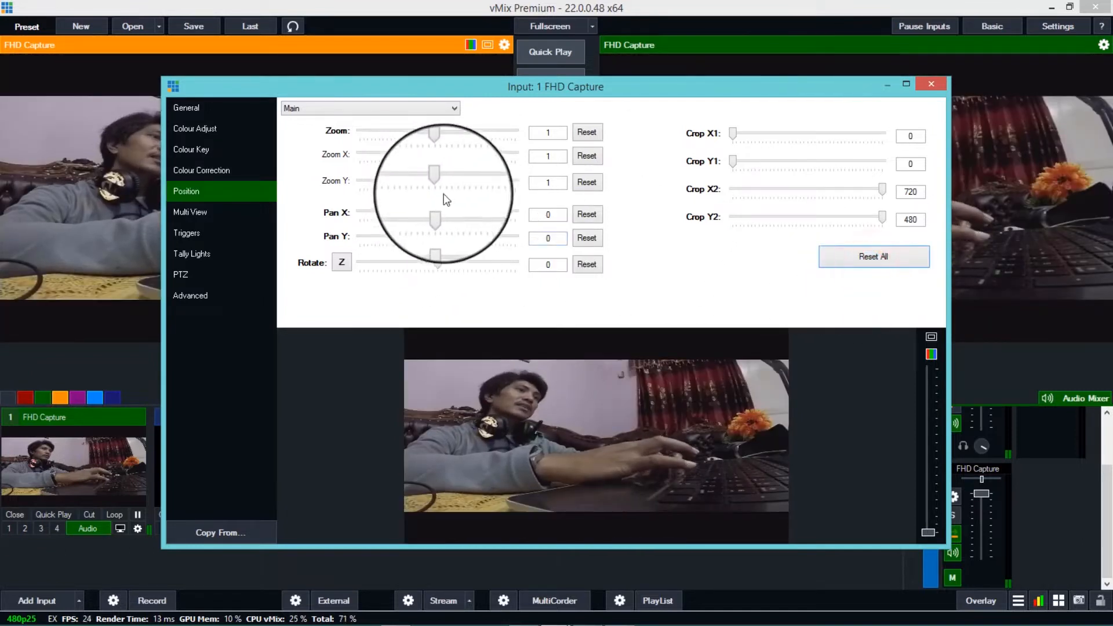
- Stretch the FHD Capture image vertically to a Zoom Y of 1.453 and close its settings
{"action": "left_click_drag", "start_coordinate": [438, 181], "coordinate": [447, 184]}
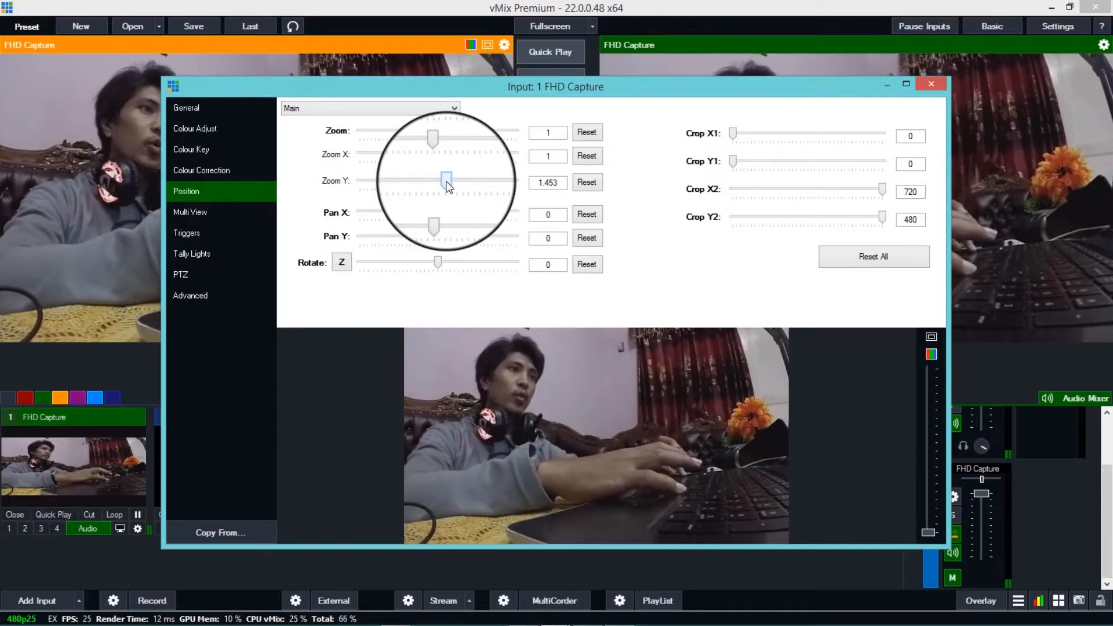
{"action": "left_click", "coordinate": [929, 86]}
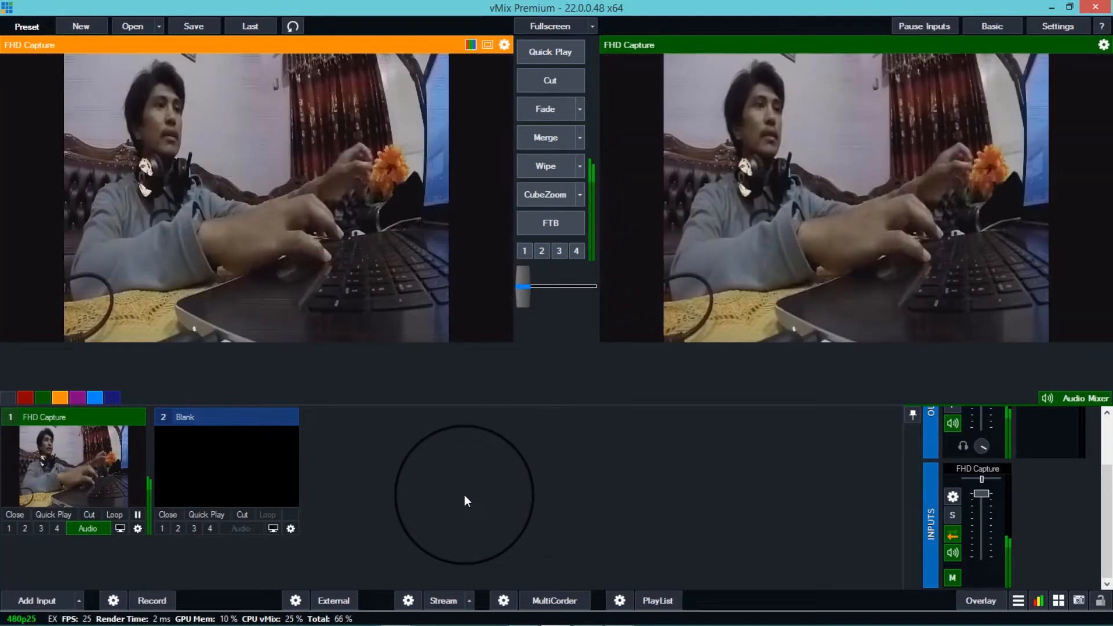
- Reopen the FHD Capture input's position settings, reset Zoom Y, and scale the whole image to a zoom of 1.345
{"action": "left_click", "coordinate": [136, 528]}
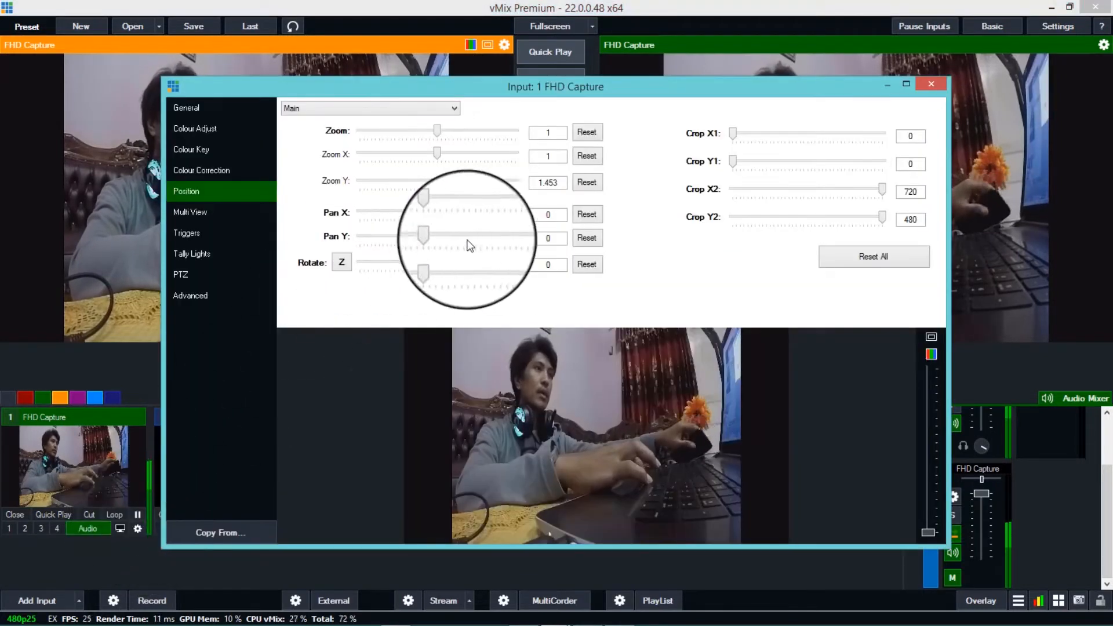
{"action": "left_click", "coordinate": [586, 183]}
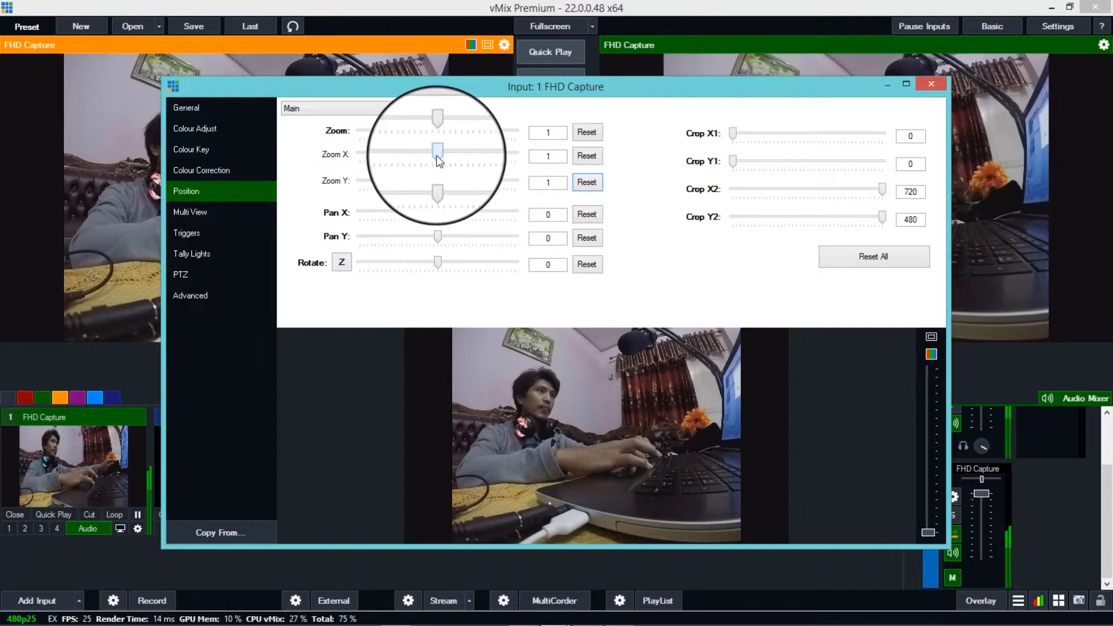
{"action": "left_click_drag", "start_coordinate": [439, 157], "coordinate": [448, 187]}
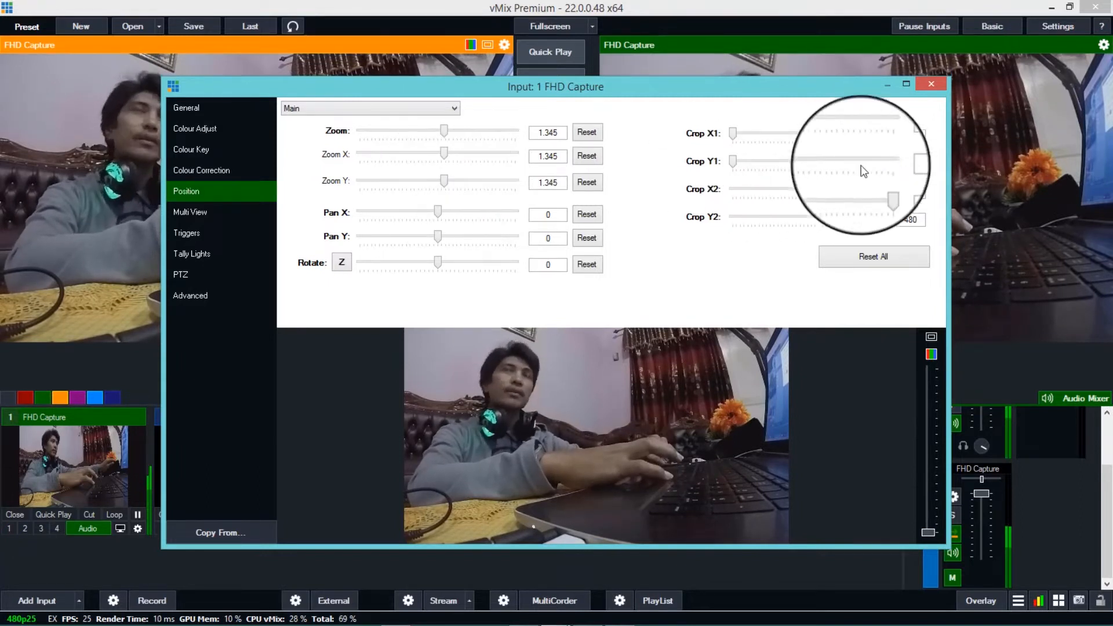
{"action": "left_click", "coordinate": [931, 85]}
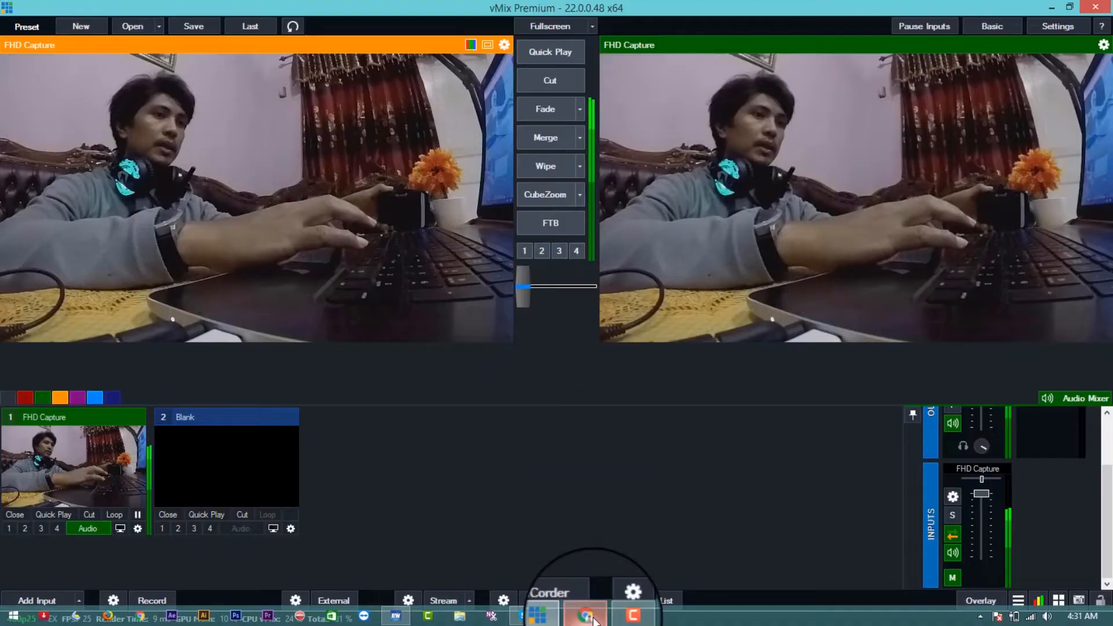
- Switch to Chrome and open the IP Webcam page at 192.168.1.4:8080 in a new tab
{"action": "left_click", "coordinate": [592, 618]}
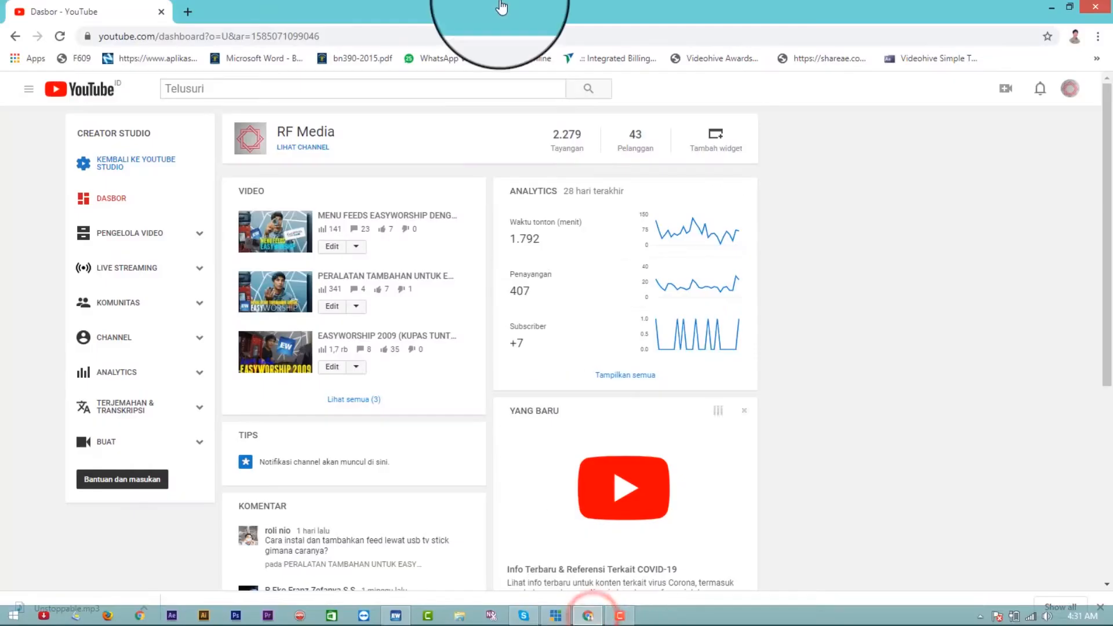
{"action": "left_click", "coordinate": [192, 13]}
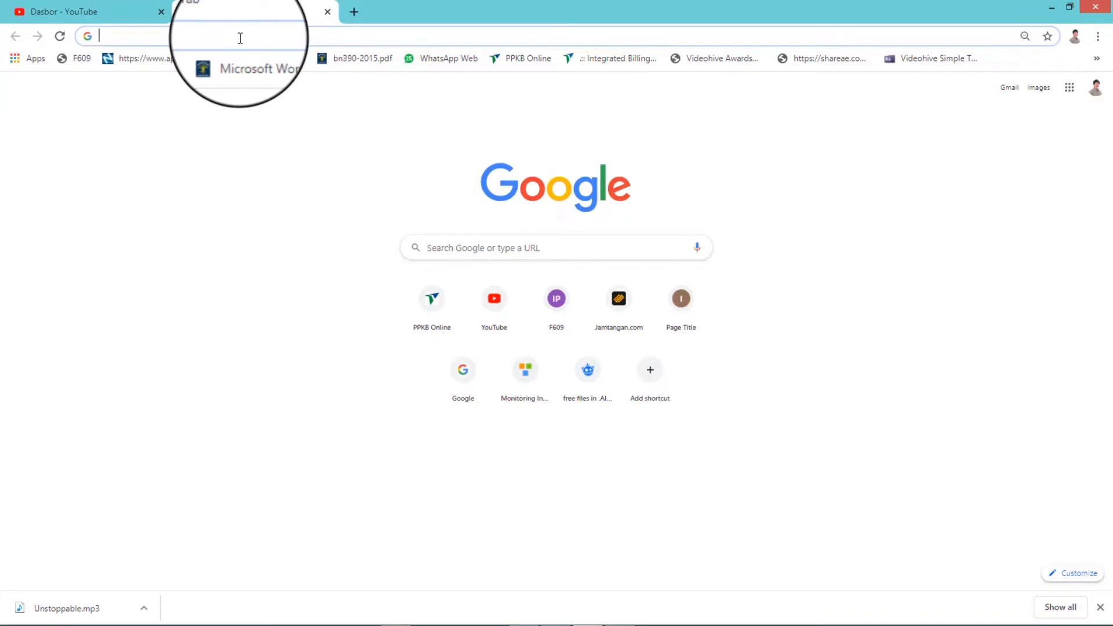
{"action": "type", "text": "192.168.1.4:8080"}
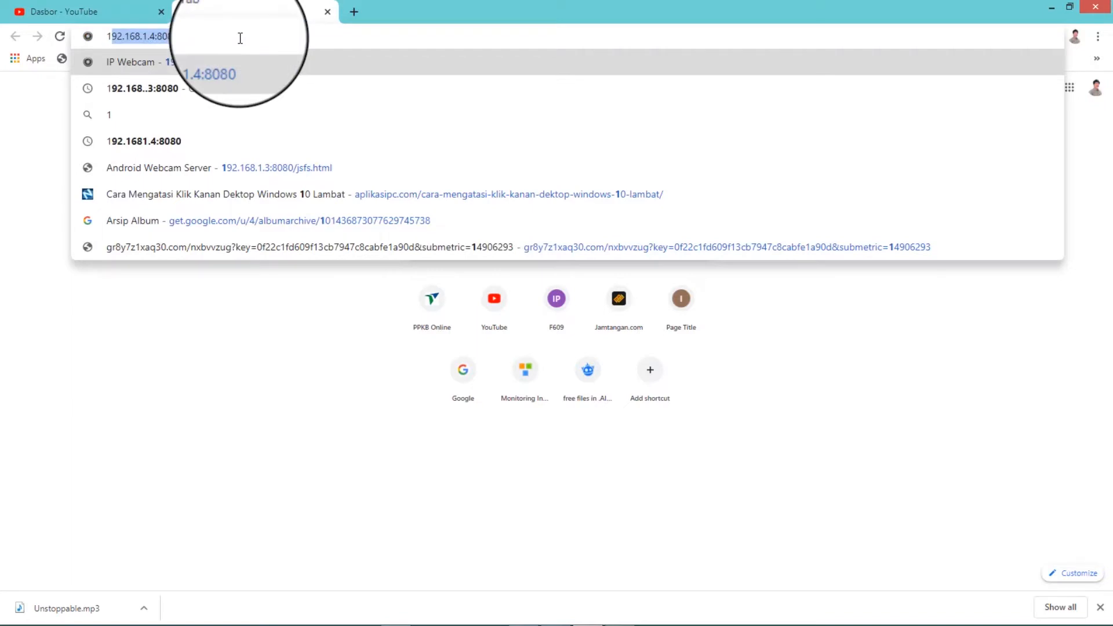
{"action": "key", "text": "Return"}
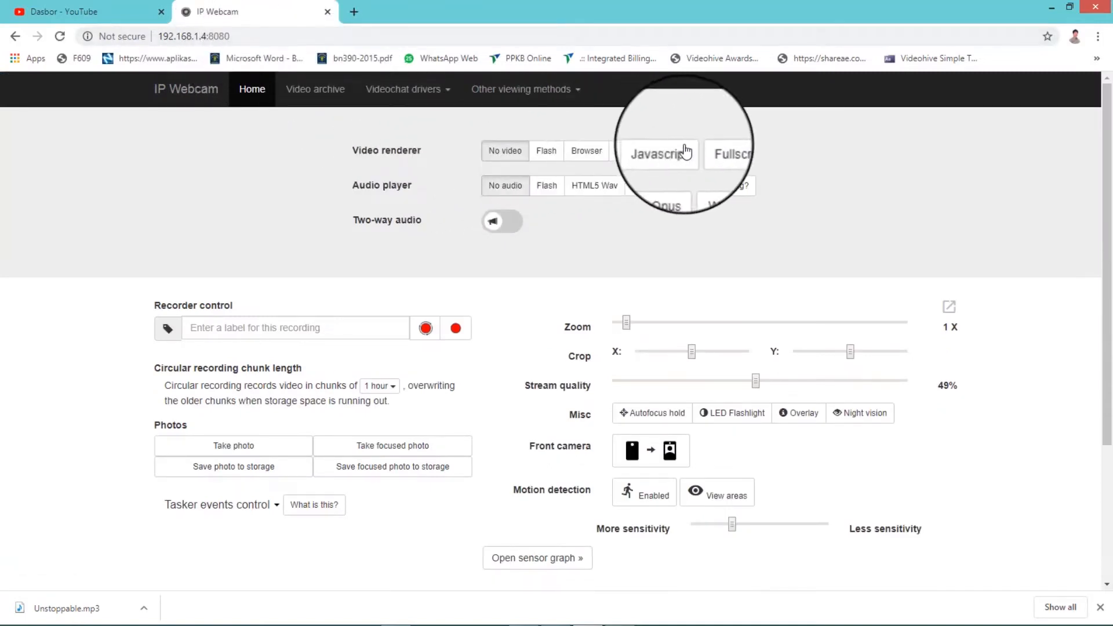
- Try the Java video renderer, switch to Javascript, and open the phone camera feed in the fullscreen view
{"action": "left_click", "coordinate": [625, 155]}
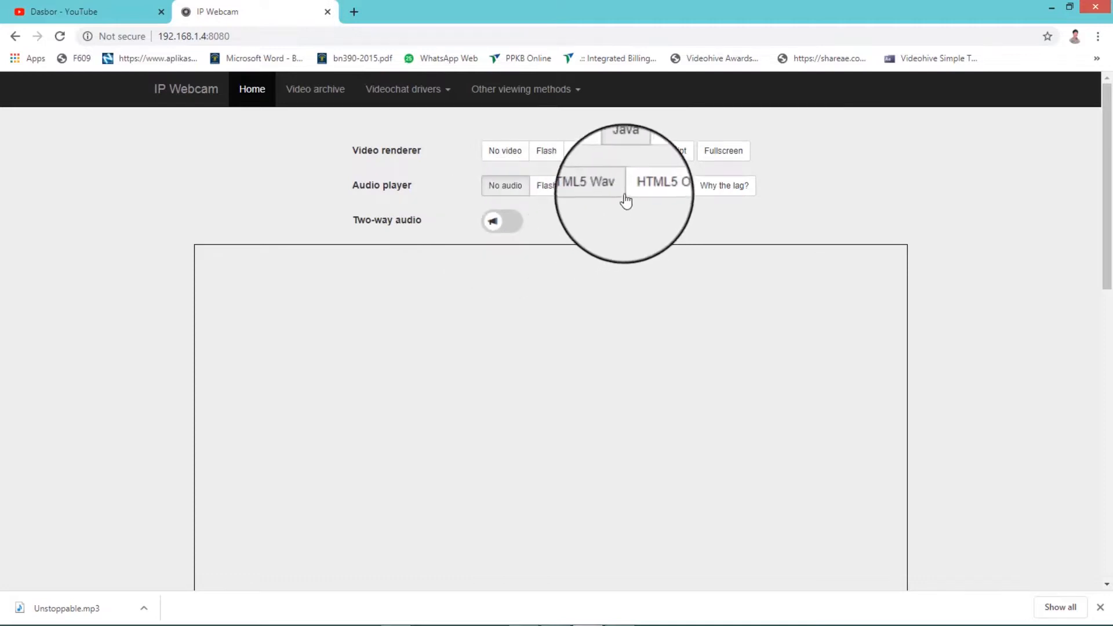
{"action": "left_click", "coordinate": [666, 154]}
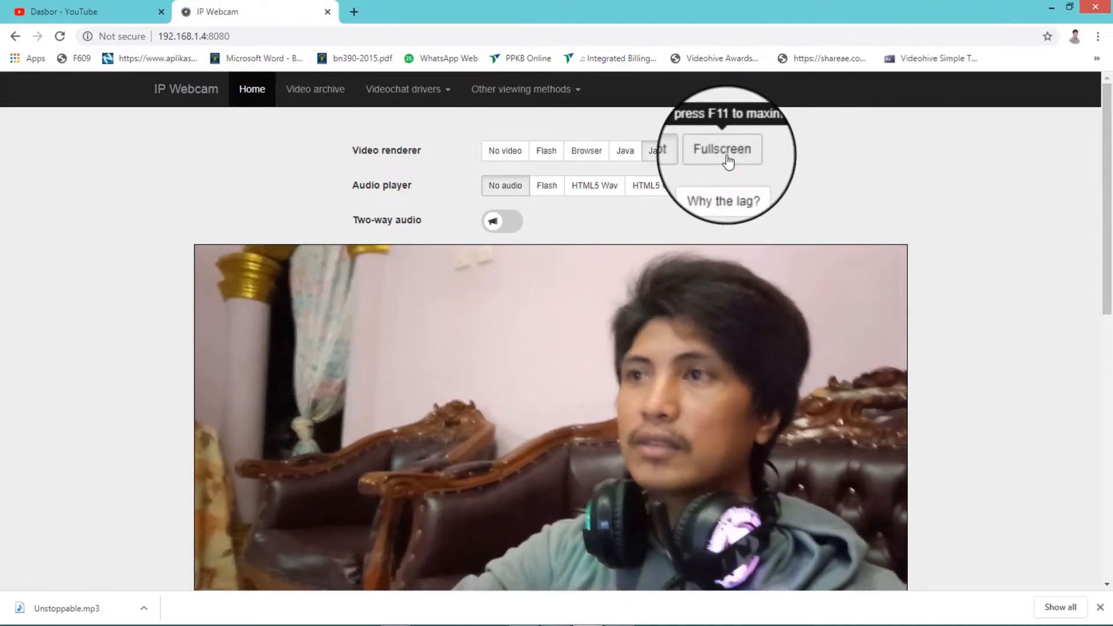
{"action": "left_click", "coordinate": [725, 152]}
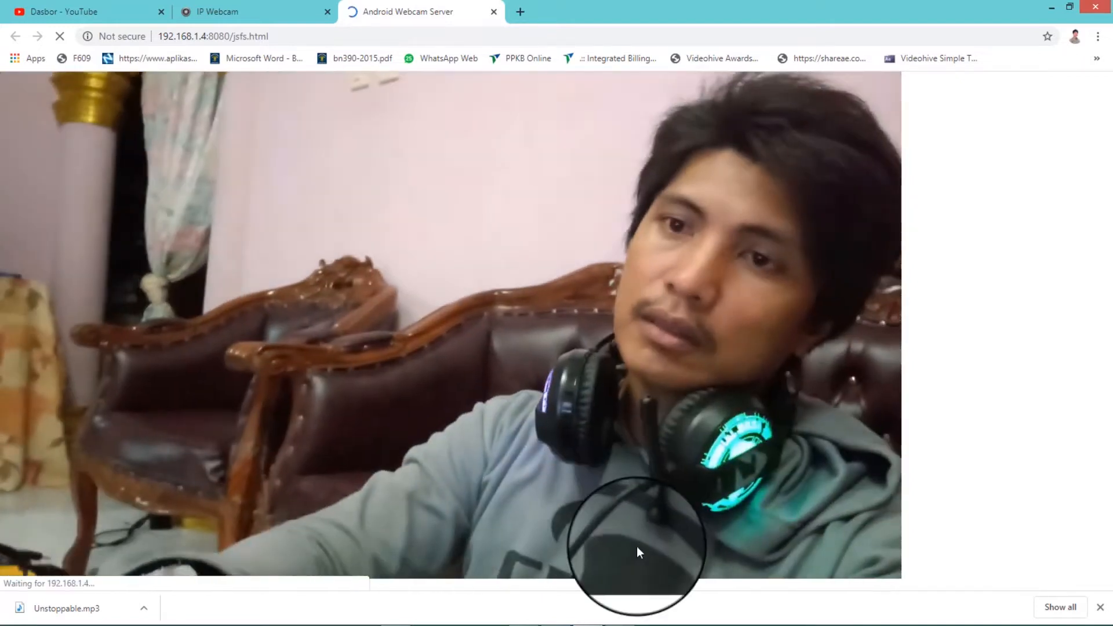
- Switch back to vMix and add the Google Chrome window as a local desktop capture input
{"action": "left_click", "coordinate": [557, 617]}
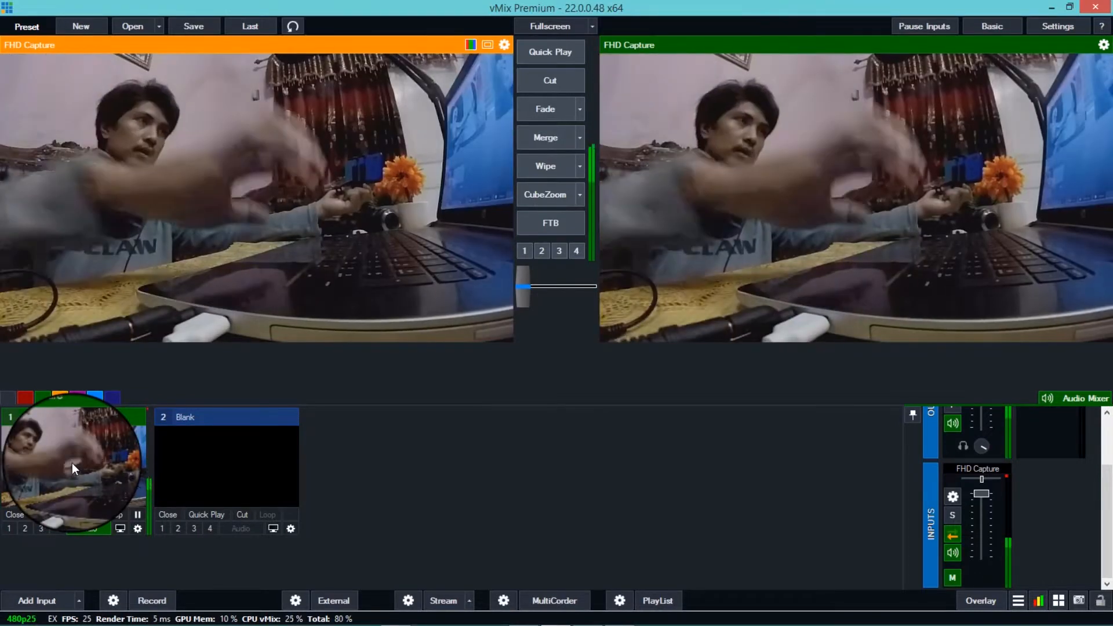
{"action": "left_click", "coordinate": [19, 595]}
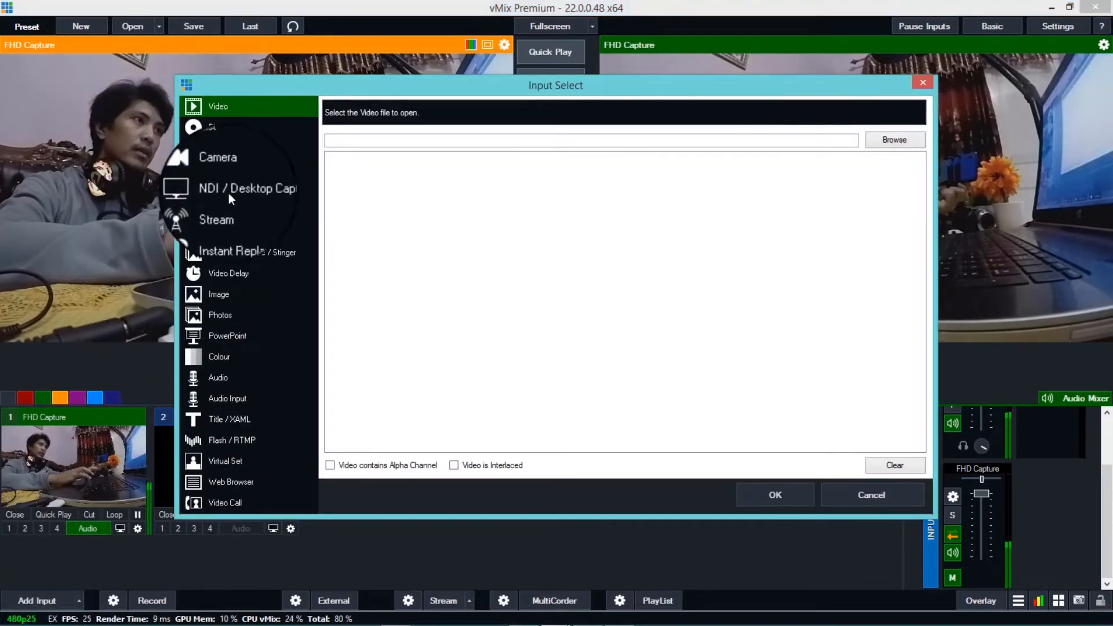
{"action": "left_click", "coordinate": [229, 173]}
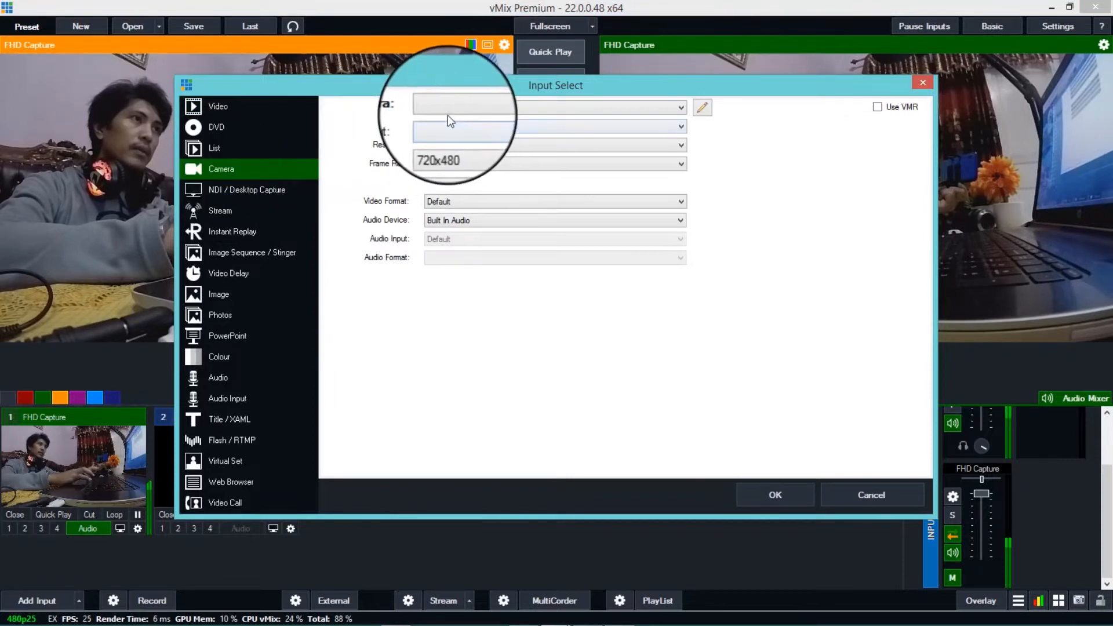
{"action": "left_click", "coordinate": [249, 189]}
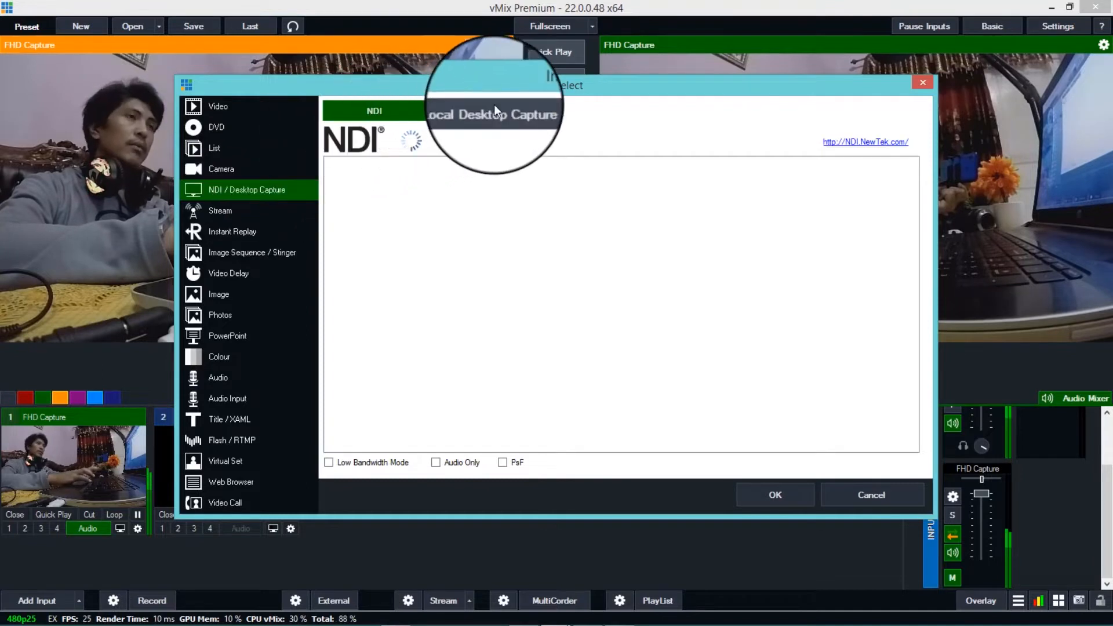
{"action": "left_click", "coordinate": [488, 113]}
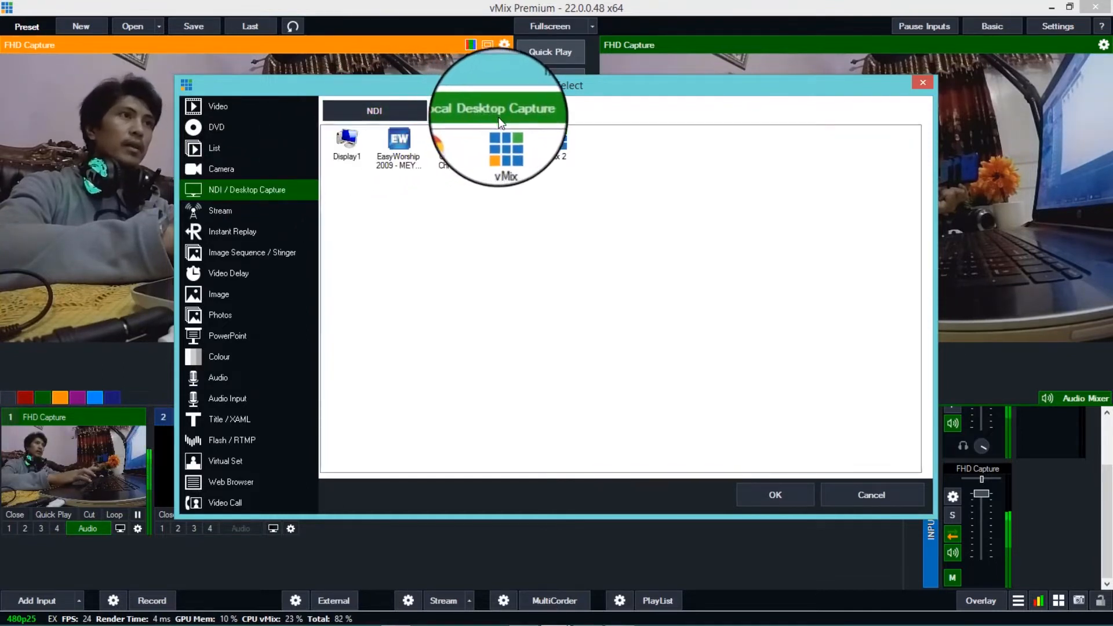
{"action": "left_click", "coordinate": [455, 144]}
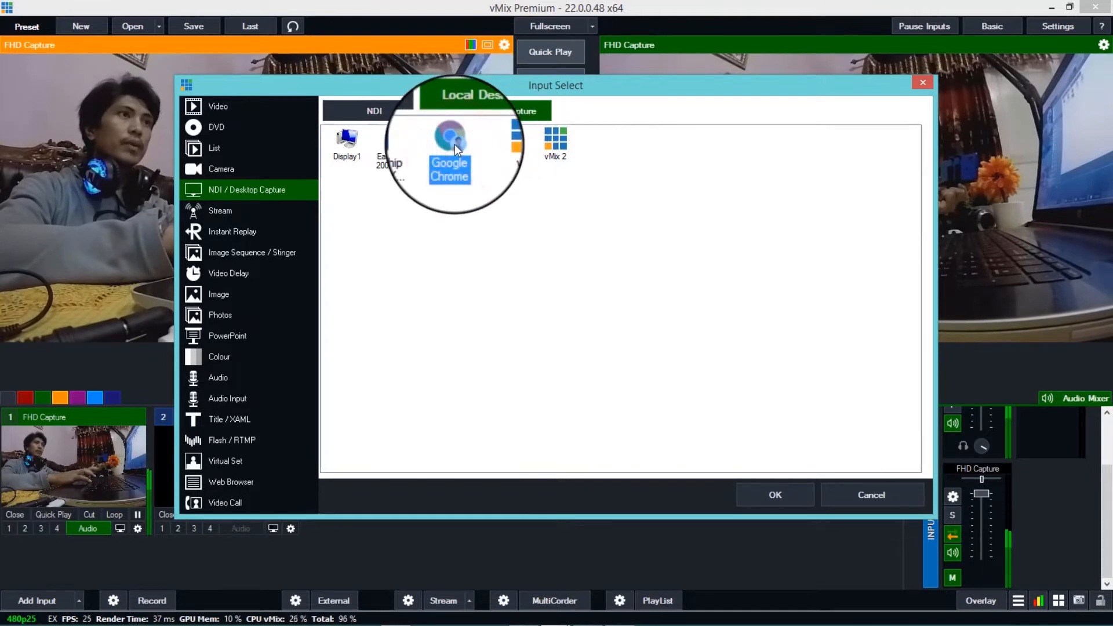
{"action": "left_click", "coordinate": [770, 495]}
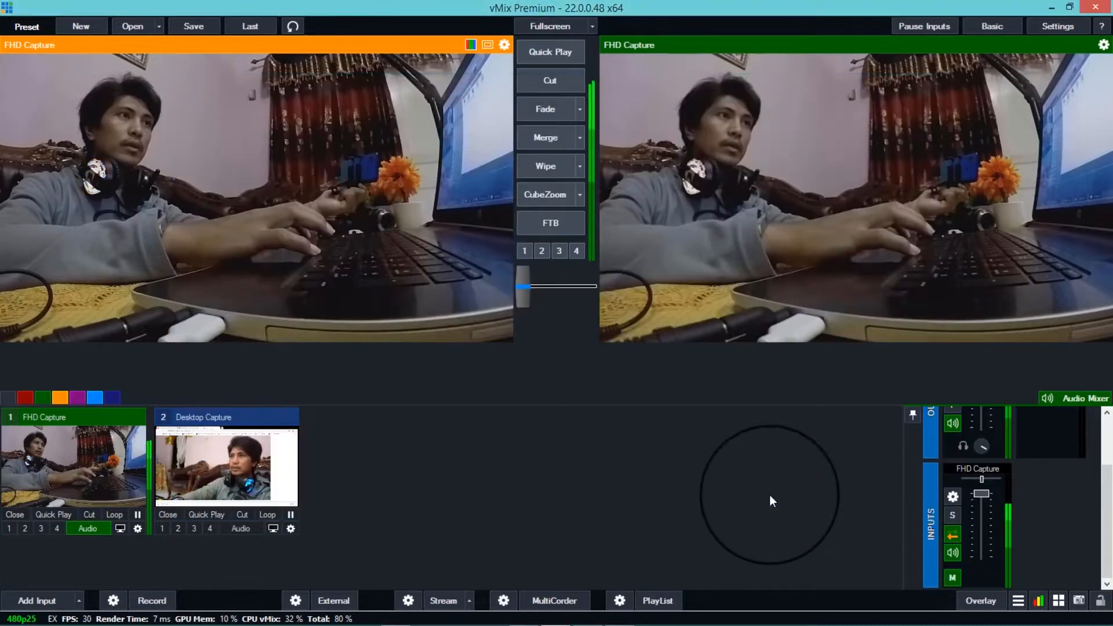
- Alternate the Desktop Capture and FHD Capture inputs in the preview, and cut Desktop Capture to the live output
{"action": "left_click", "coordinate": [229, 470]}
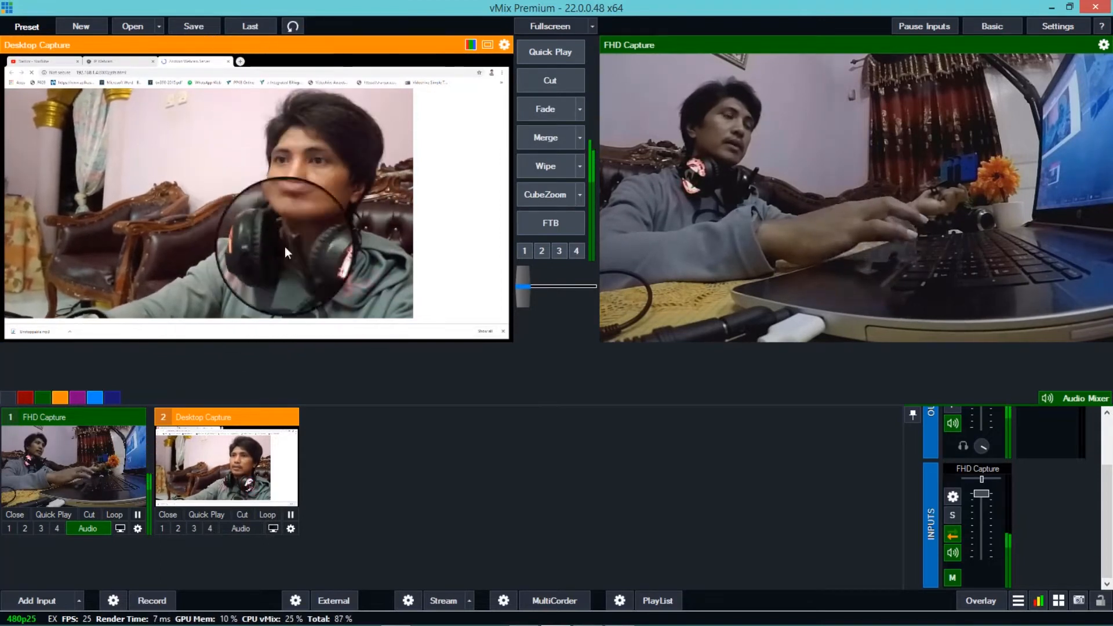
{"action": "left_click", "coordinate": [63, 475]}
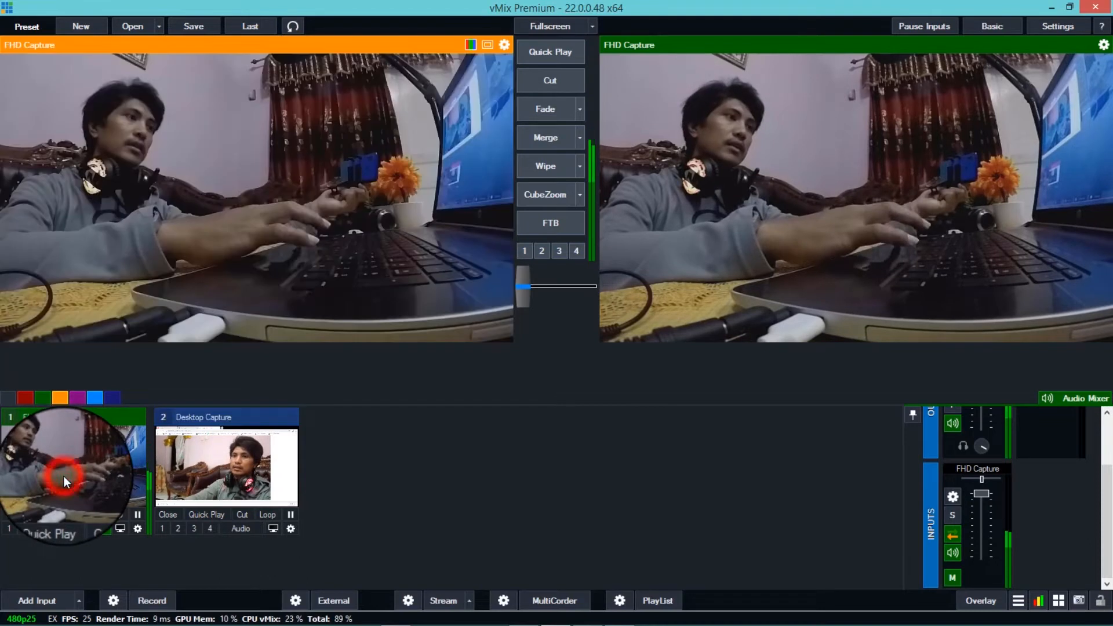
{"action": "left_click", "coordinate": [223, 461]}
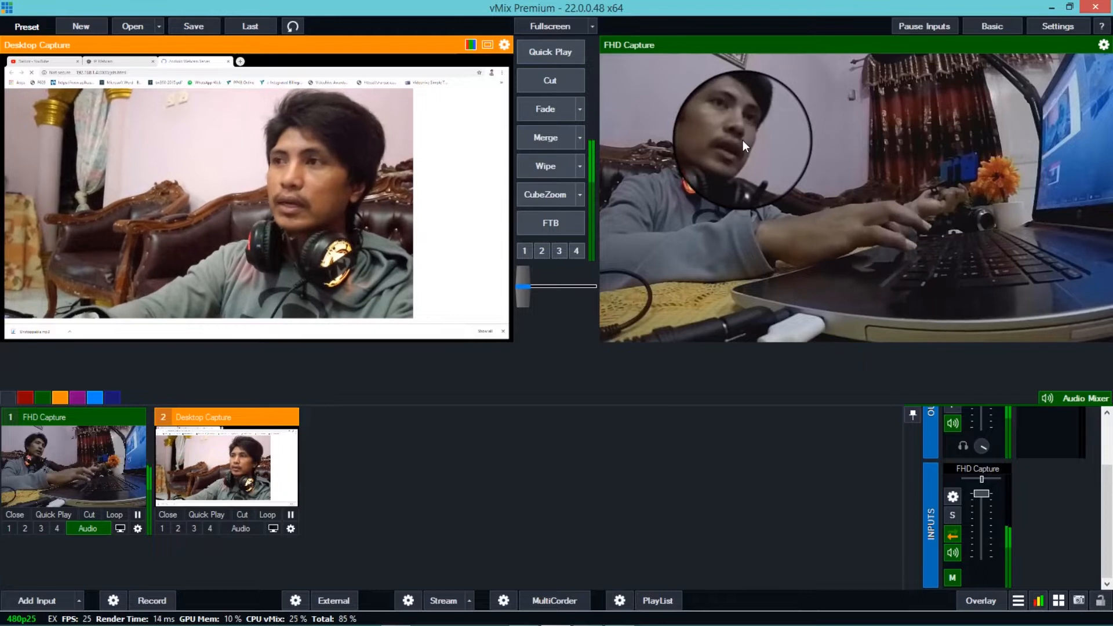
{"action": "left_click", "coordinate": [537, 88]}
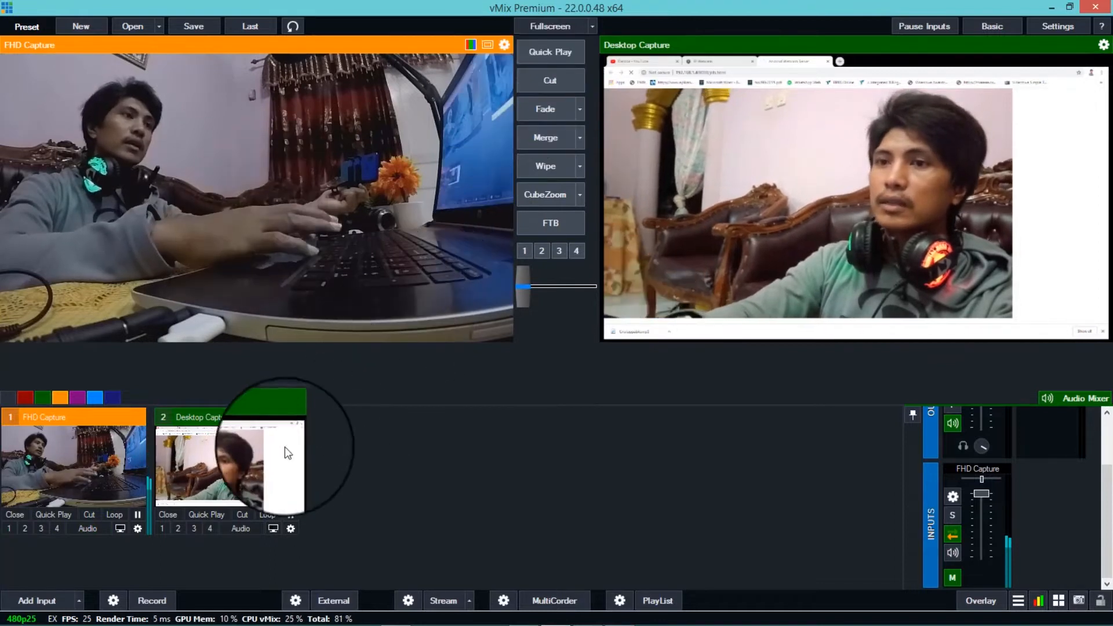
- Preview Desktop Capture and crop it to the camera picture with X1 3, Y1 58, X2 579 and Y2 440
{"action": "left_click", "coordinate": [264, 461]}
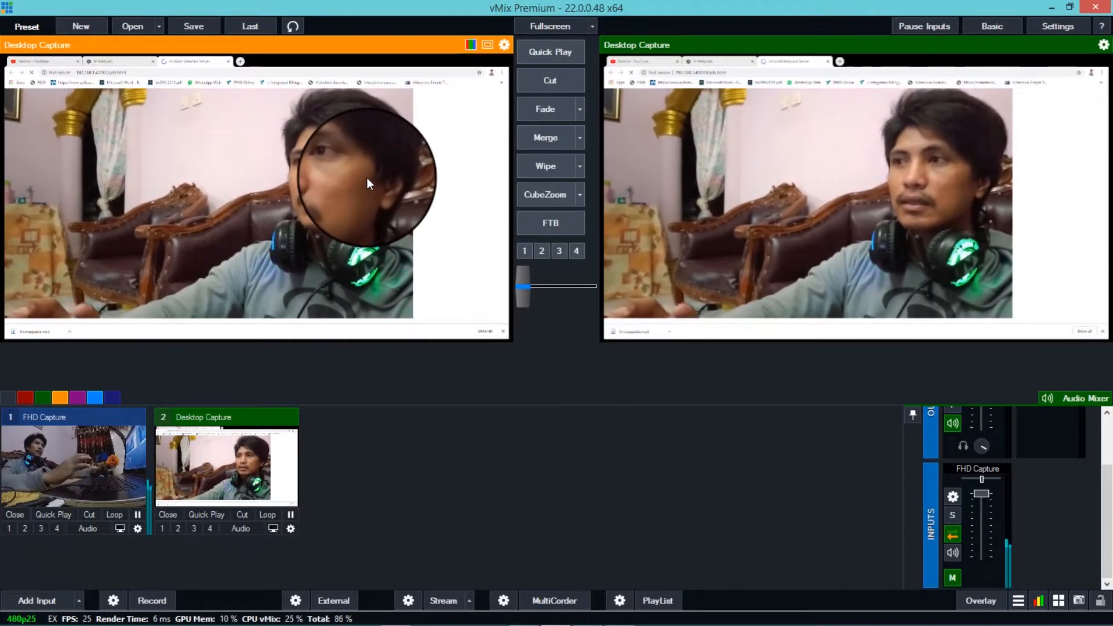
{"action": "left_click", "coordinate": [291, 529]}
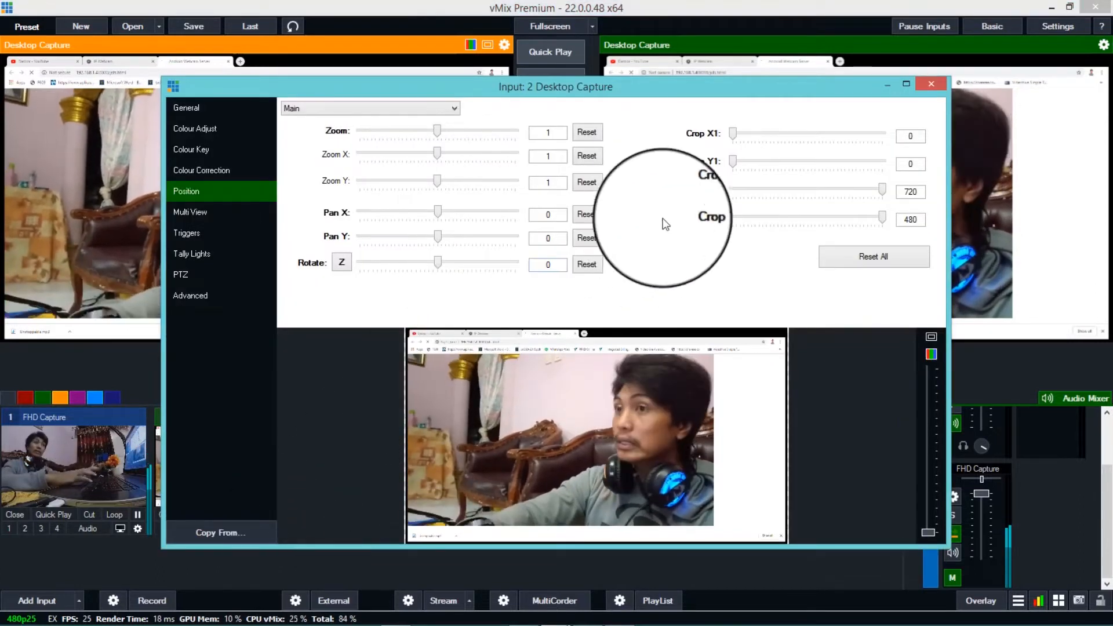
{"action": "left_click_drag", "start_coordinate": [733, 136], "coordinate": [733, 136]}
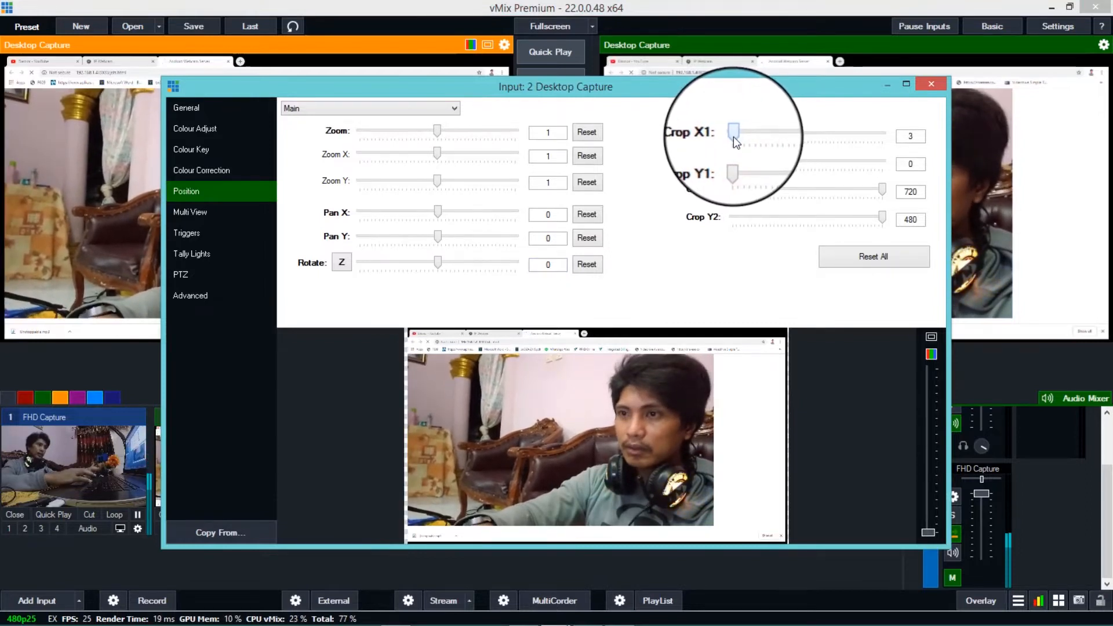
{"action": "left_click_drag", "start_coordinate": [736, 163], "coordinate": [741, 162]}
{"action": "left_click_drag", "start_coordinate": [742, 163], "coordinate": [754, 163]}
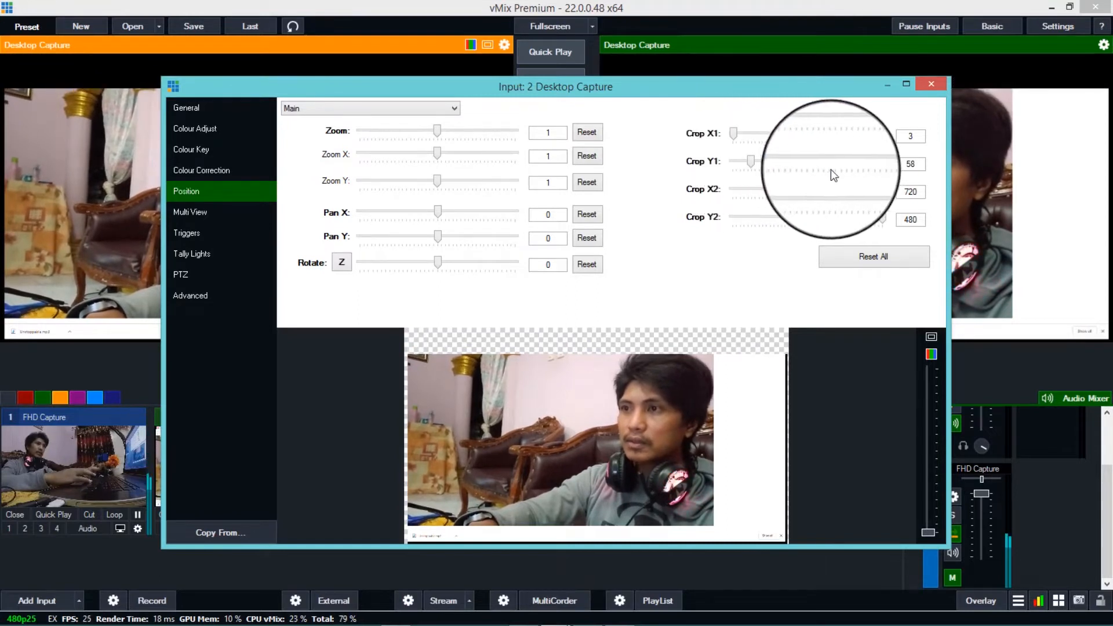
{"action": "left_click_drag", "start_coordinate": [884, 196], "coordinate": [855, 196]}
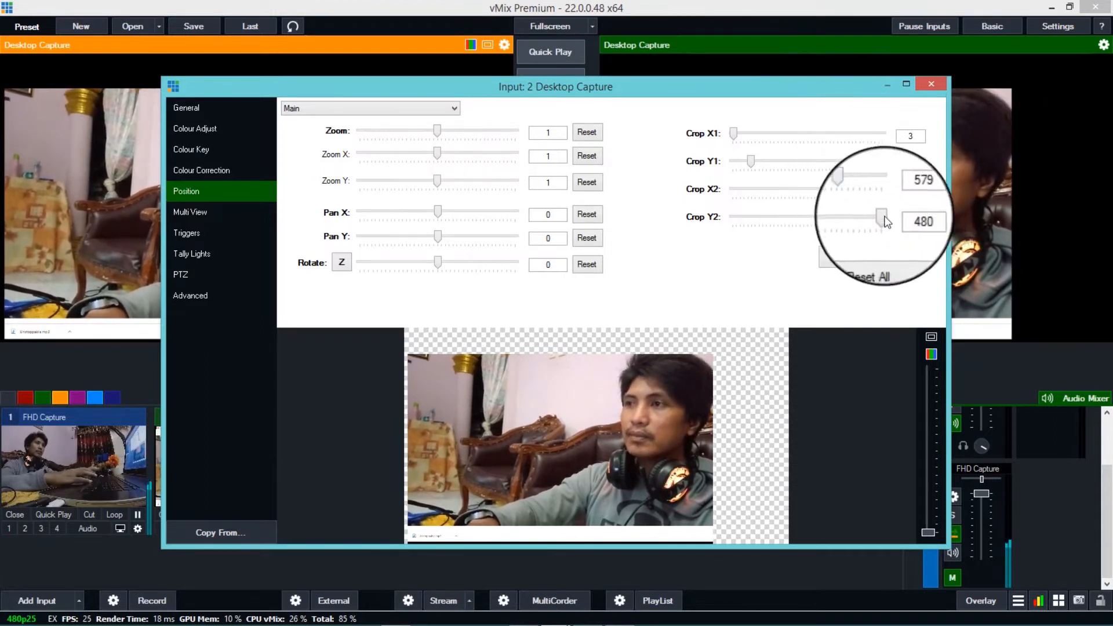
{"action": "left_click_drag", "start_coordinate": [879, 218], "coordinate": [873, 219]}
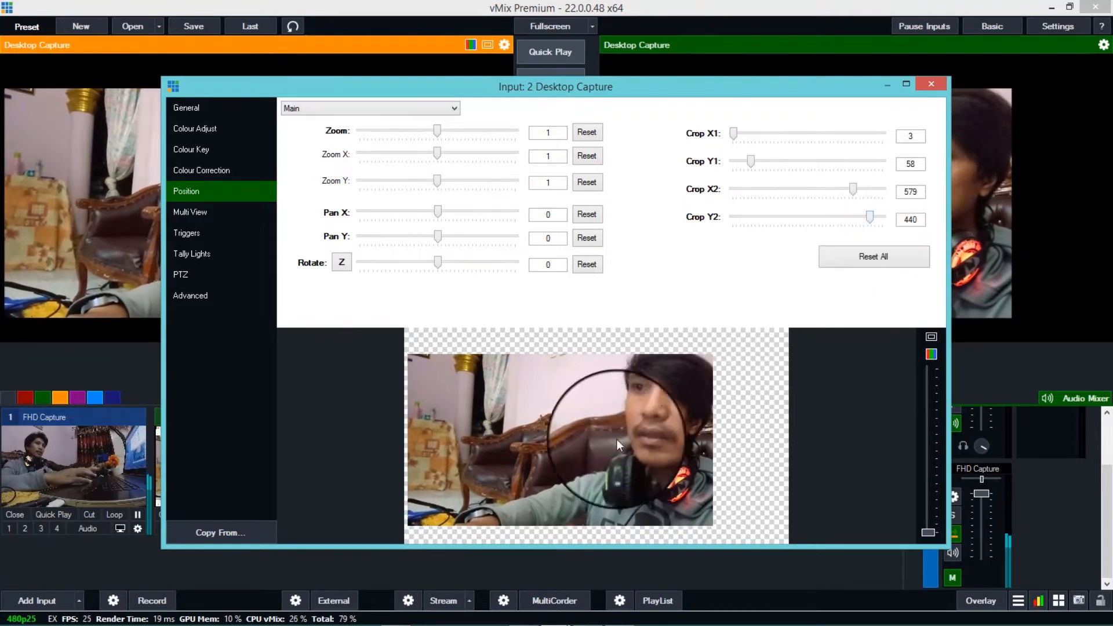
- Fill the frame with the cropped Desktop Capture image using zoom 1.274, Pan X about 0.228 and Pan Y about 0.039, and close its settings
{"action": "left_click_drag", "start_coordinate": [605, 433], "coordinate": [648, 430]}
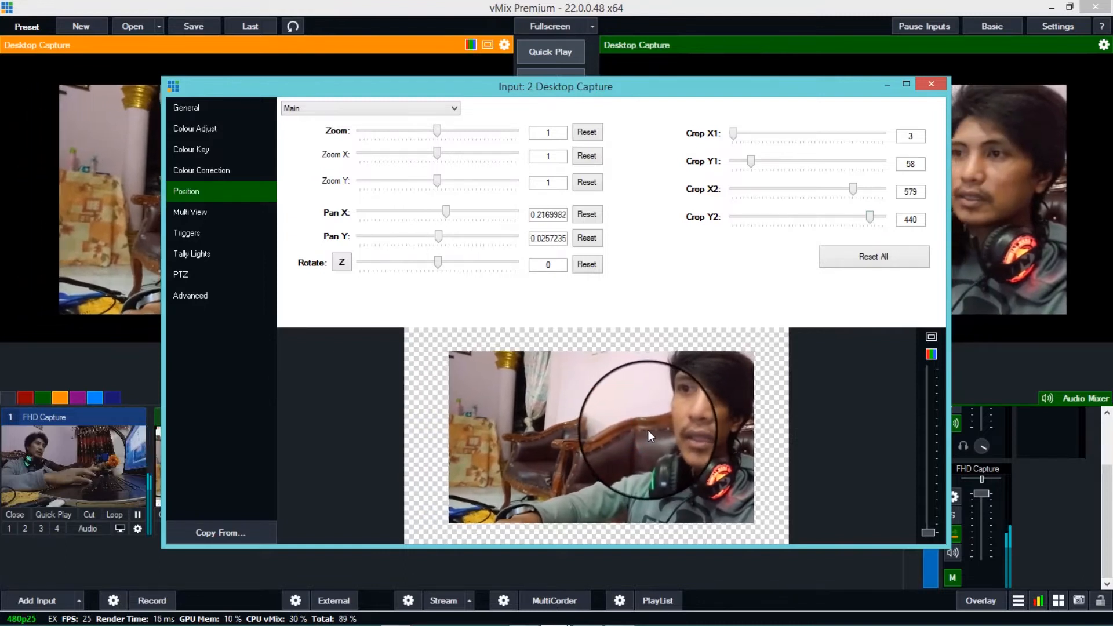
{"action": "left_click", "coordinate": [437, 132]}
{"action": "left_click_drag", "start_coordinate": [438, 134], "coordinate": [444, 134]}
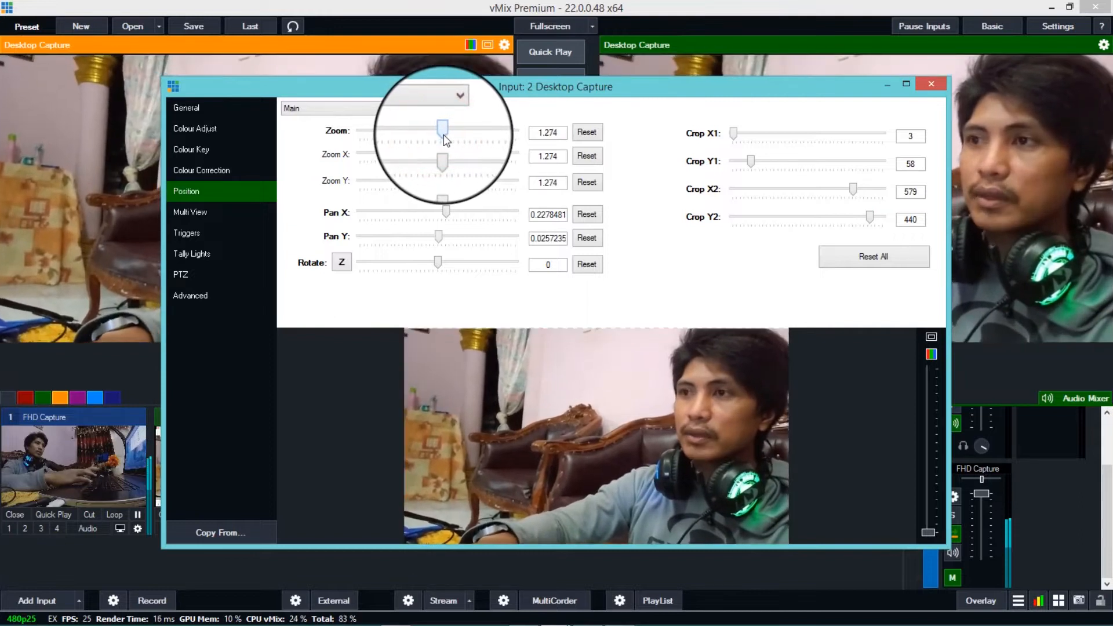
{"action": "left_click", "coordinate": [531, 461]}
{"action": "left_click_drag", "start_coordinate": [531, 461], "coordinate": [531, 461]}
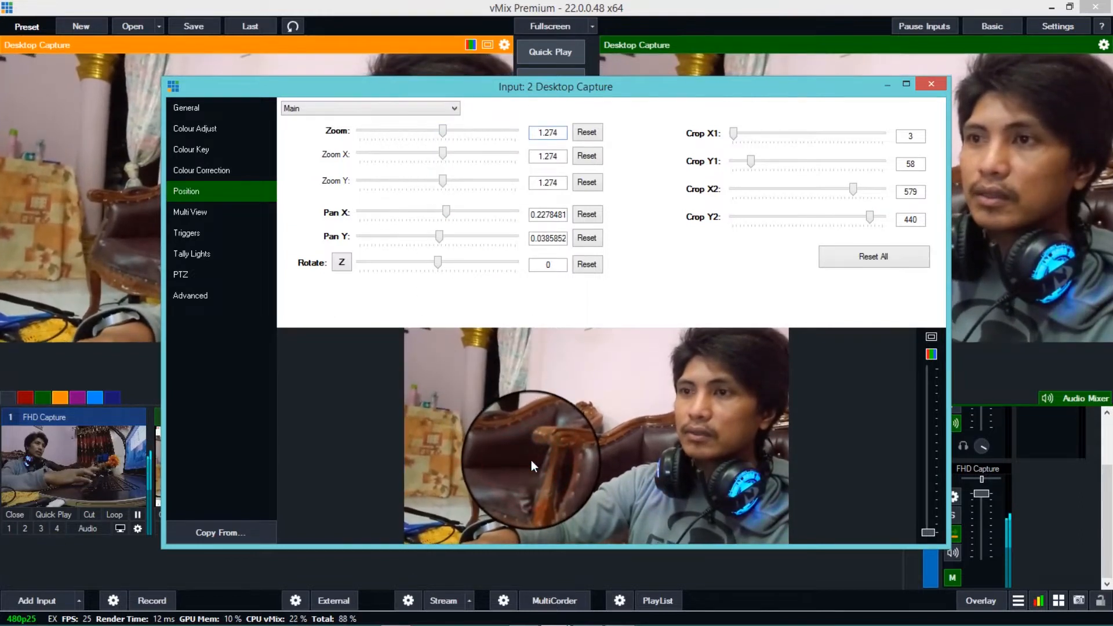
{"action": "left_click", "coordinate": [934, 86]}
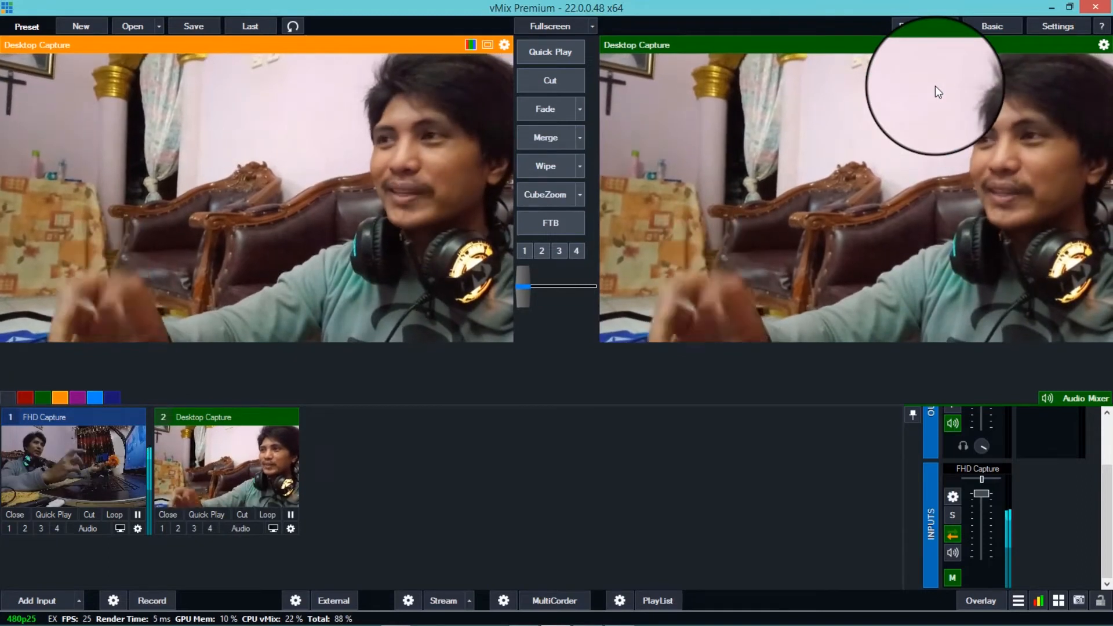
- Load the FHD Capture input into the preview
{"action": "left_click", "coordinate": [122, 471]}
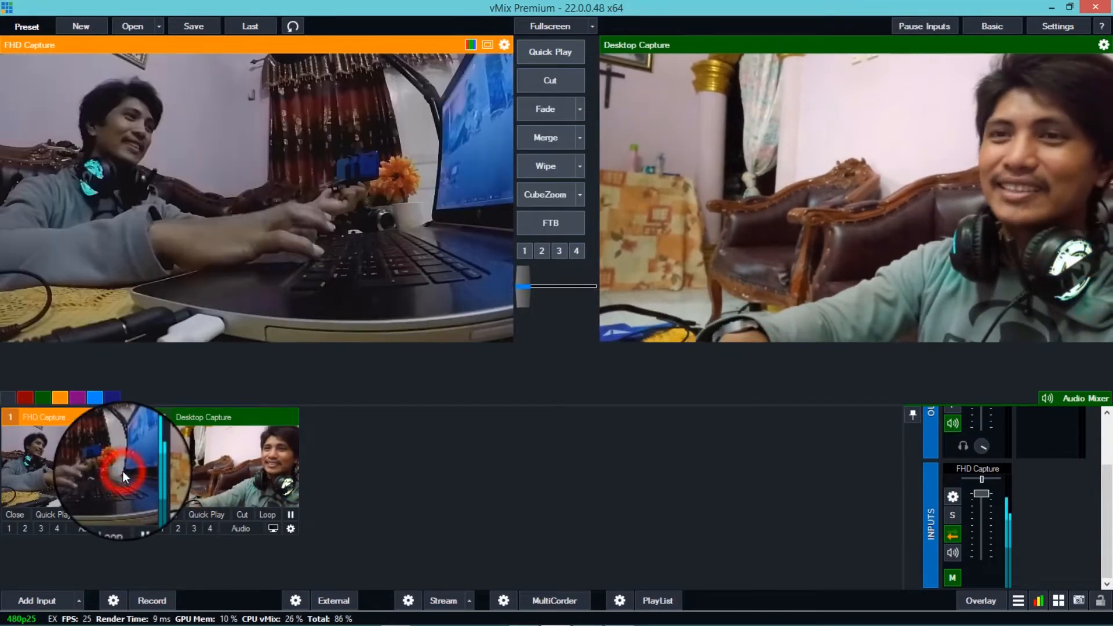
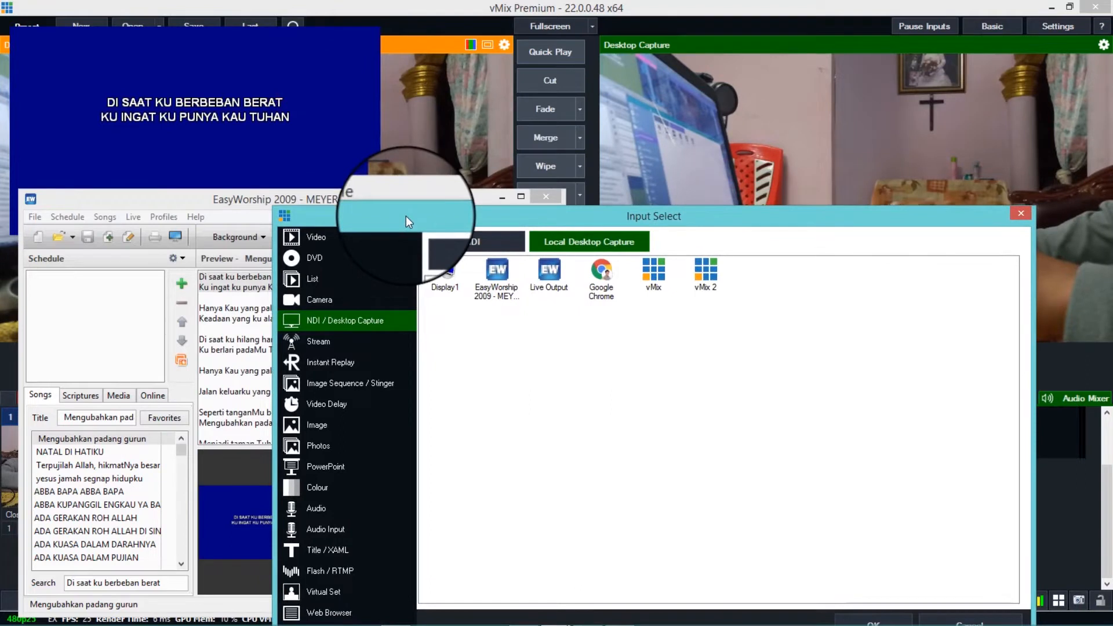
- Add EasyWorship's Live Output window as a local desktop capture input and open the new input's settings
{"action": "left_click_drag", "start_coordinate": [406, 216], "coordinate": [454, 105]}
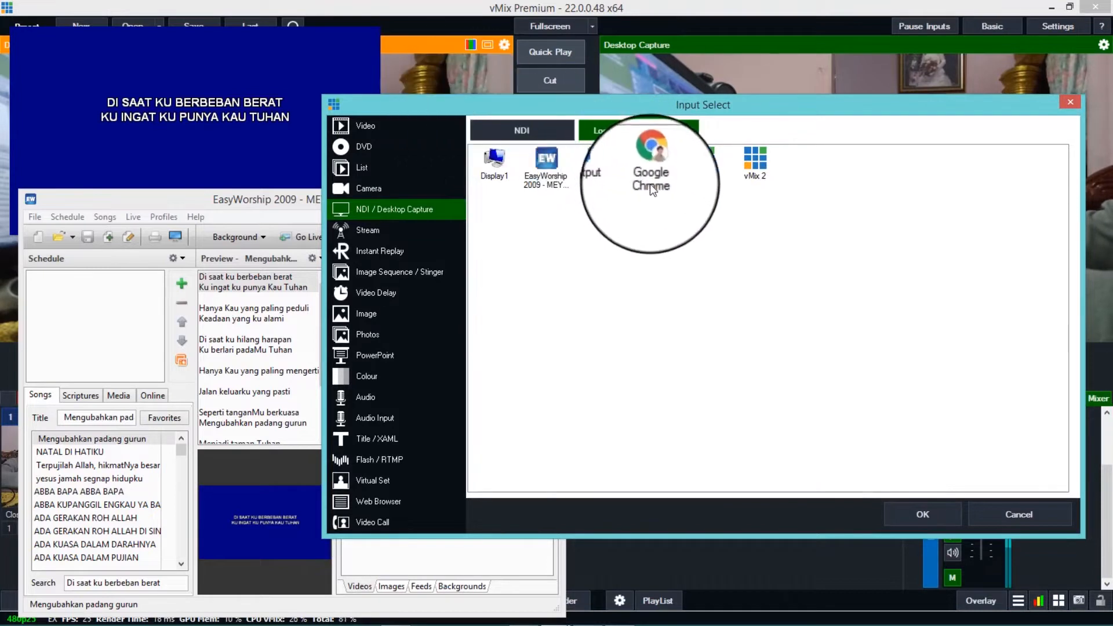
{"action": "left_click", "coordinate": [597, 160]}
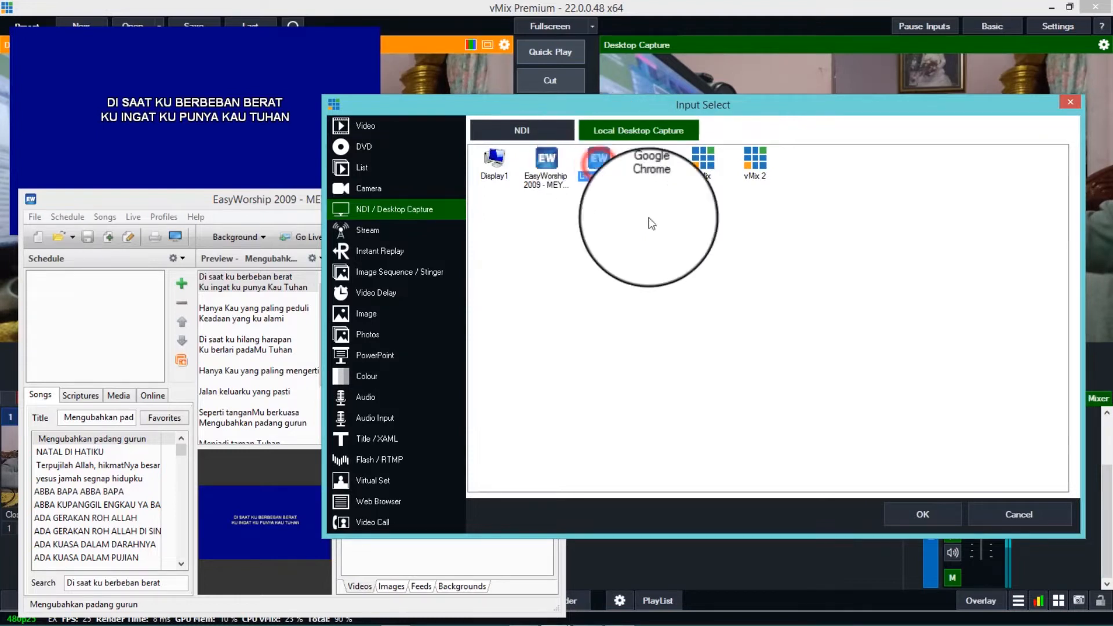
{"action": "left_click", "coordinate": [912, 513]}
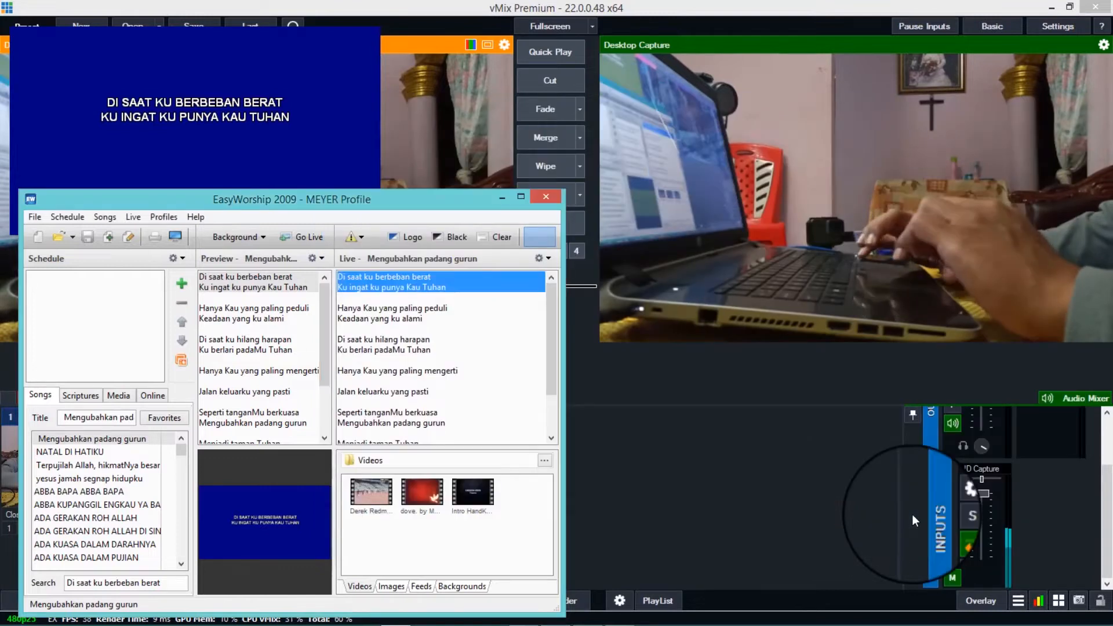
{"action": "left_click", "coordinate": [696, 464]}
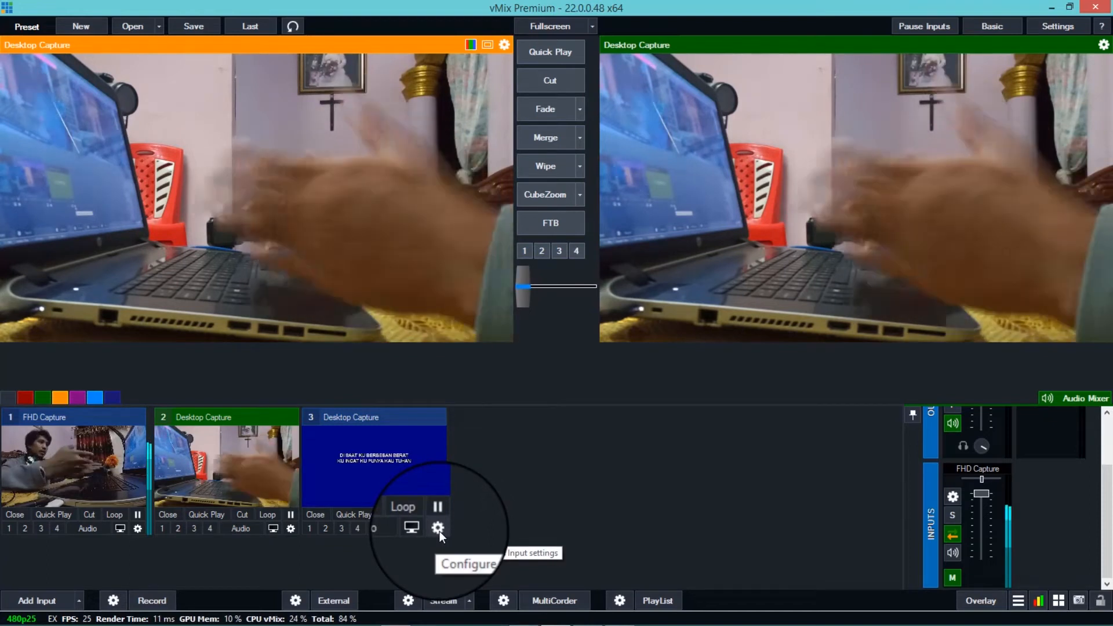
{"action": "left_click", "coordinate": [438, 529]}
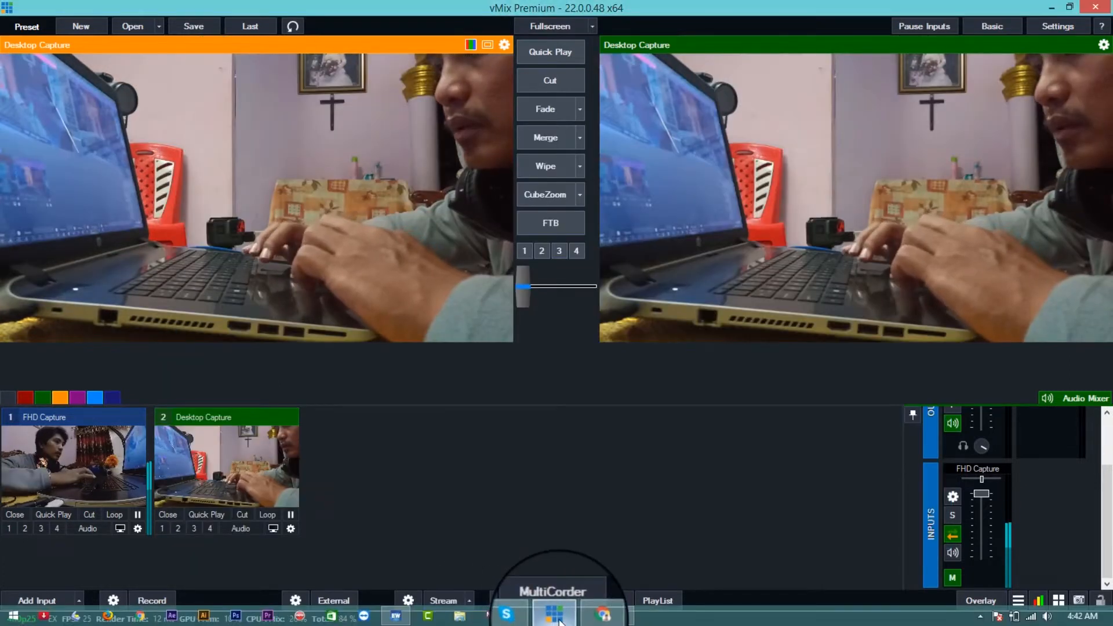
- Switch to EasyWorship, set the lyrics background to solid green and send the song live
{"action": "left_click", "coordinate": [397, 617]}
{"action": "left_click", "coordinate": [264, 238]}
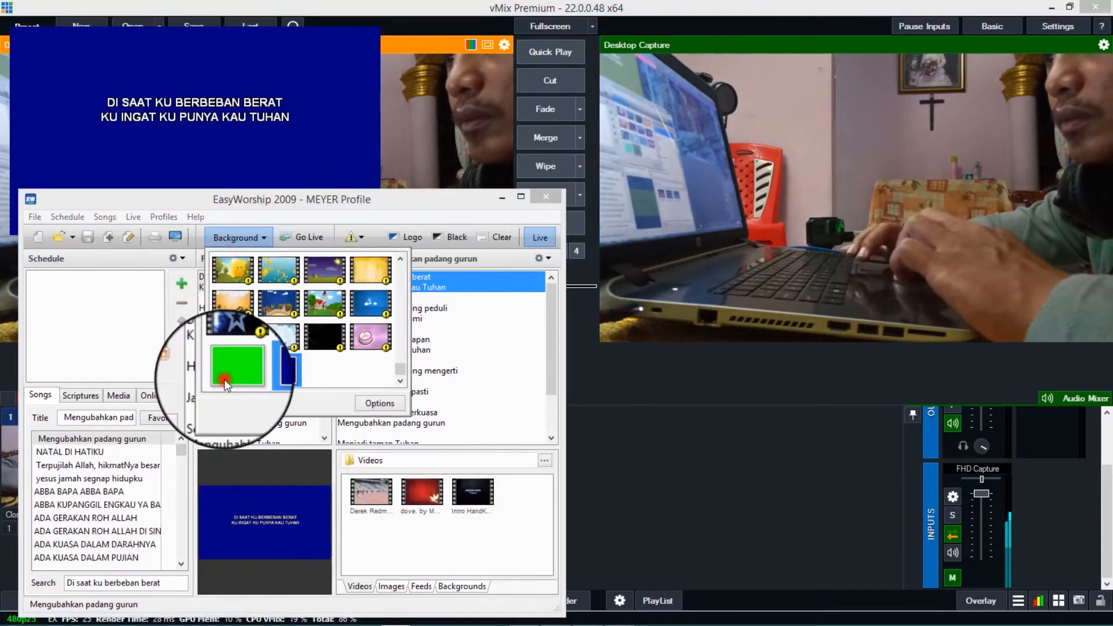
{"action": "left_click", "coordinate": [225, 379]}
{"action": "left_click", "coordinate": [307, 238]}
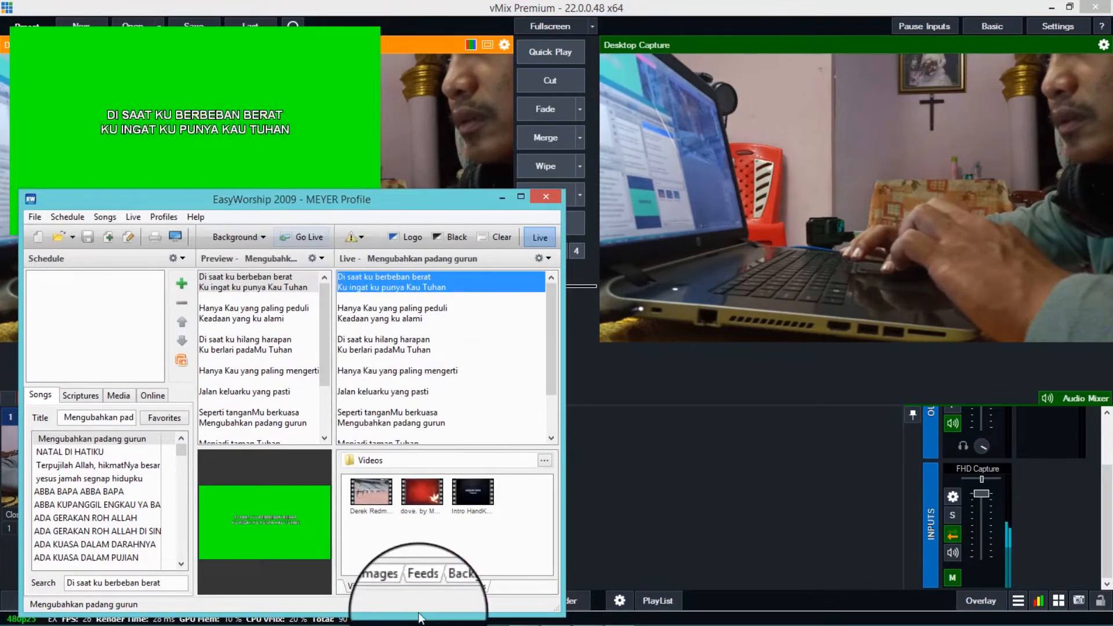
- Return to vMix and add EasyWorship's green Live Output window as a local desktop capture input
{"action": "mouse_move", "coordinate": [450, 607]}
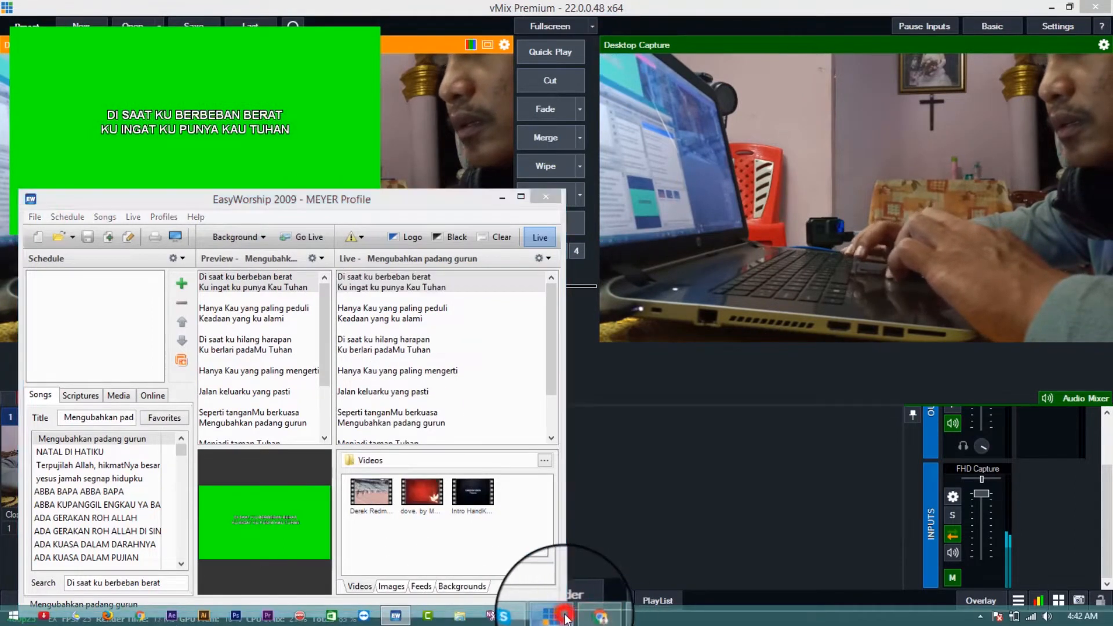
{"action": "left_click", "coordinate": [555, 616]}
{"action": "left_click", "coordinate": [36, 599]}
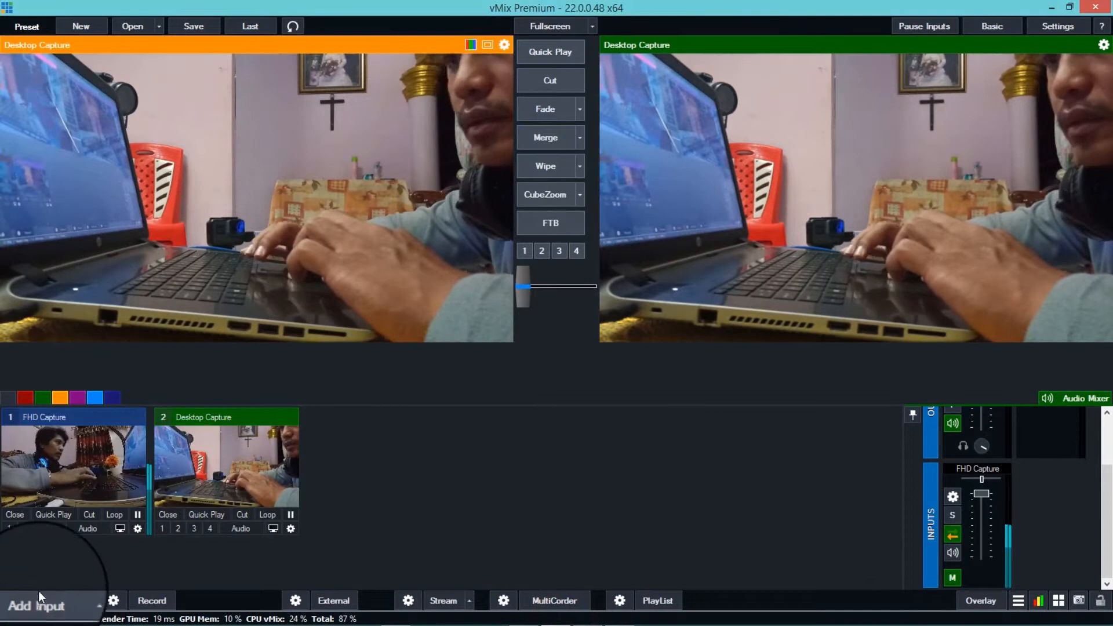
{"action": "left_click", "coordinate": [256, 189]}
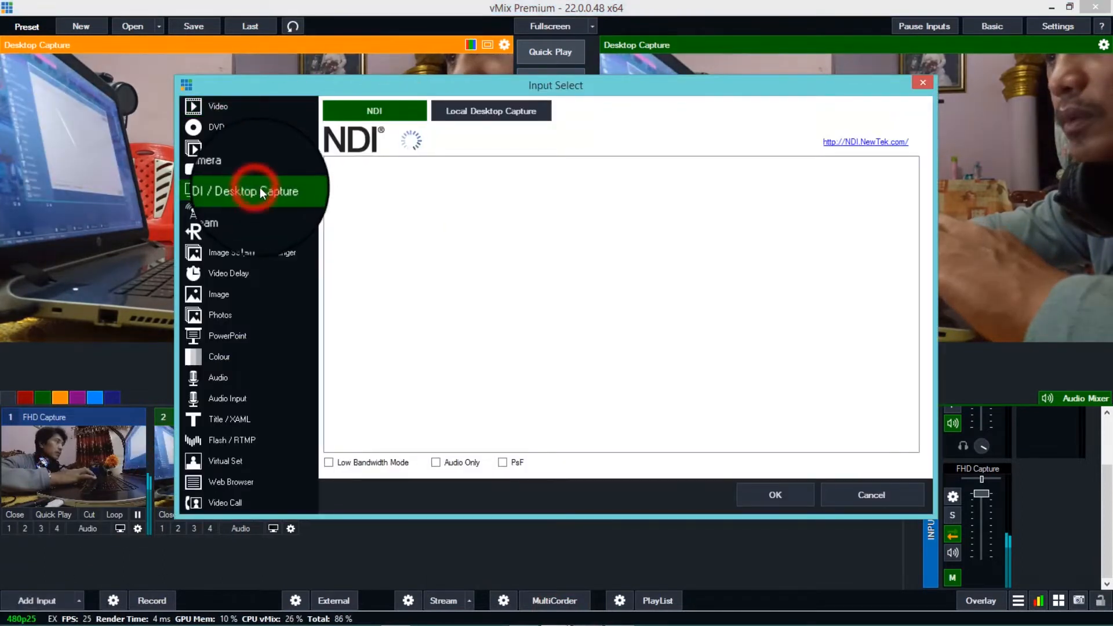
{"action": "left_click", "coordinate": [484, 111]}
{"action": "left_click", "coordinate": [451, 142]}
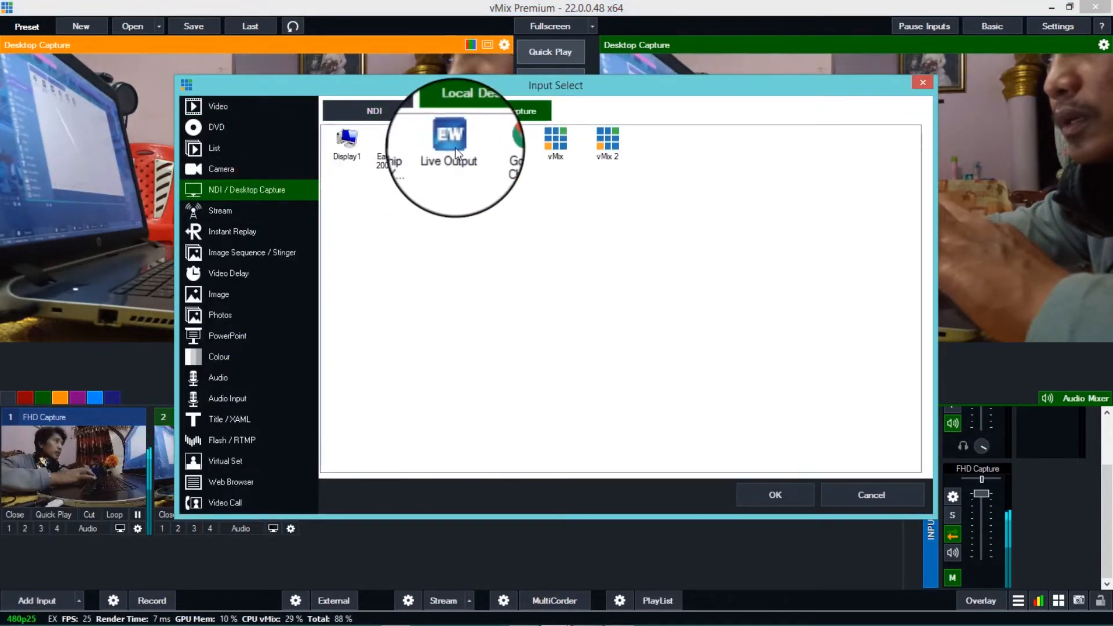
{"action": "left_click", "coordinate": [774, 496]}
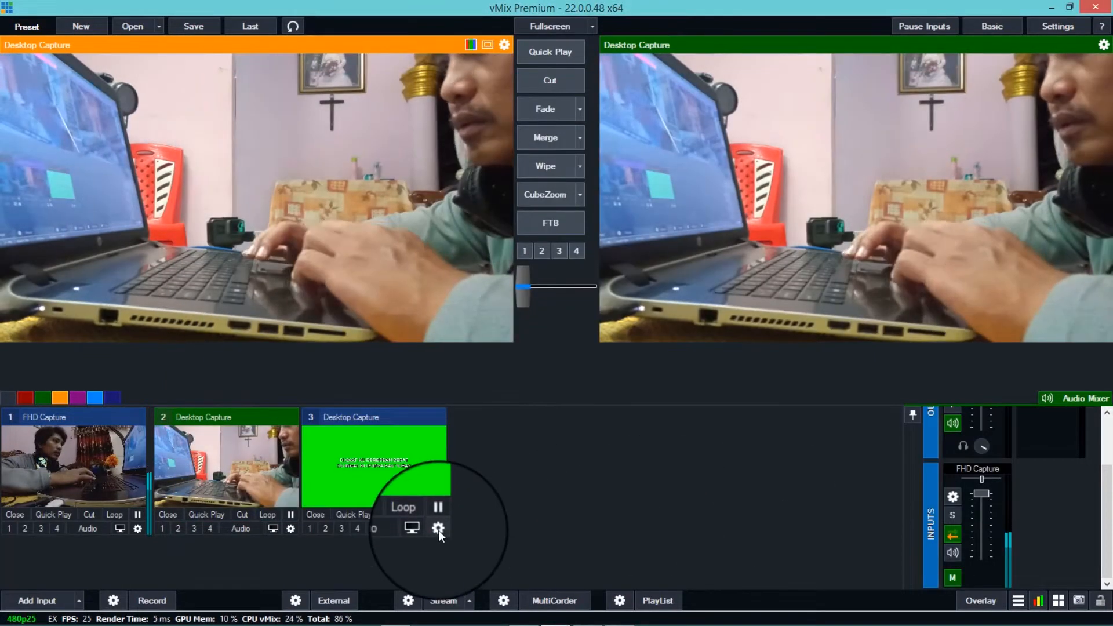
- Key out the green background of input 3 with the sampled green as Colour Key, and enable Chroma Key Filter
{"action": "left_click", "coordinate": [438, 529]}
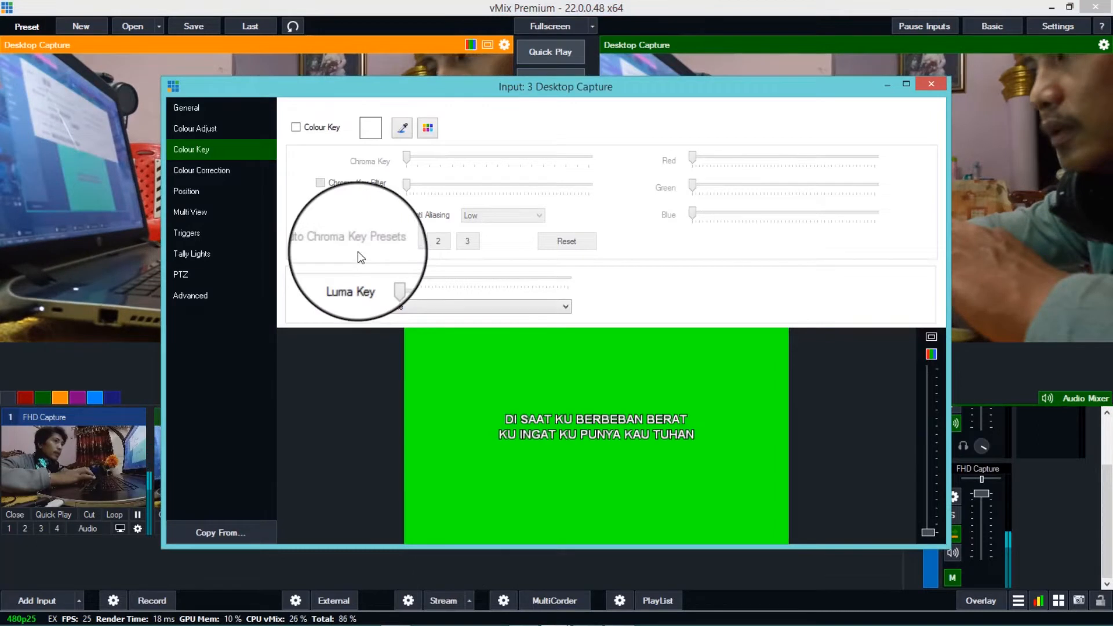
{"action": "left_click", "coordinate": [401, 128]}
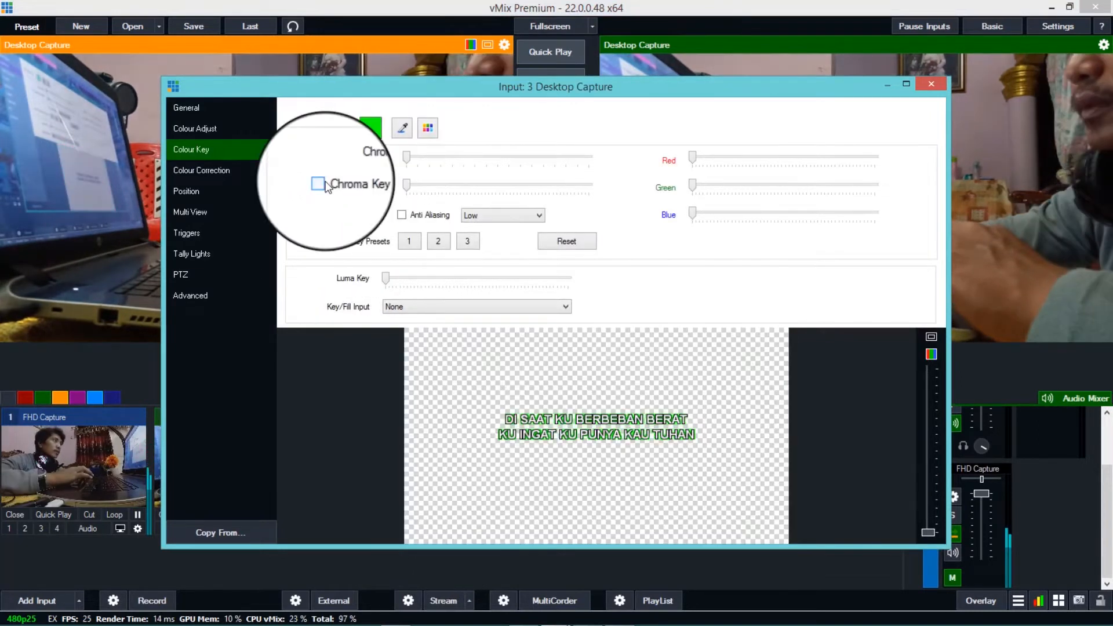
{"action": "left_click", "coordinate": [324, 182]}
{"action": "mouse_move", "coordinate": [407, 183]}
{"action": "left_mouse_down"}
{"action": "mouse_move", "coordinate": [490, 194]}
{"action": "mouse_move", "coordinate": [392, 191]}
{"action": "mouse_move", "coordinate": [406, 187]}
{"action": "left_mouse_up"}
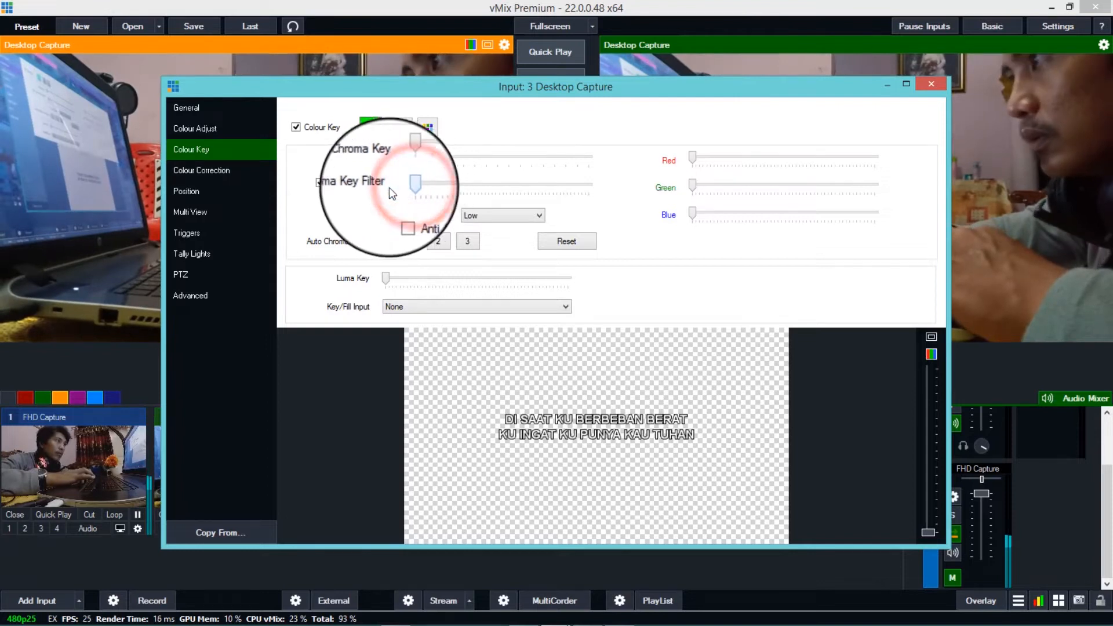
{"action": "left_click", "coordinate": [335, 184]}
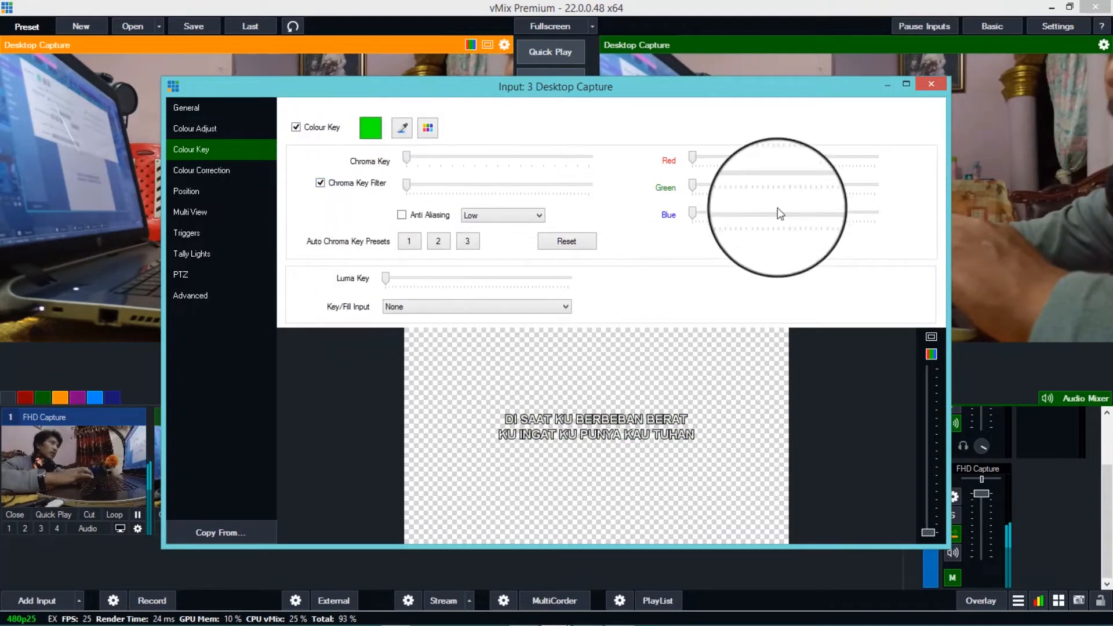
{"action": "left_click", "coordinate": [930, 84]}
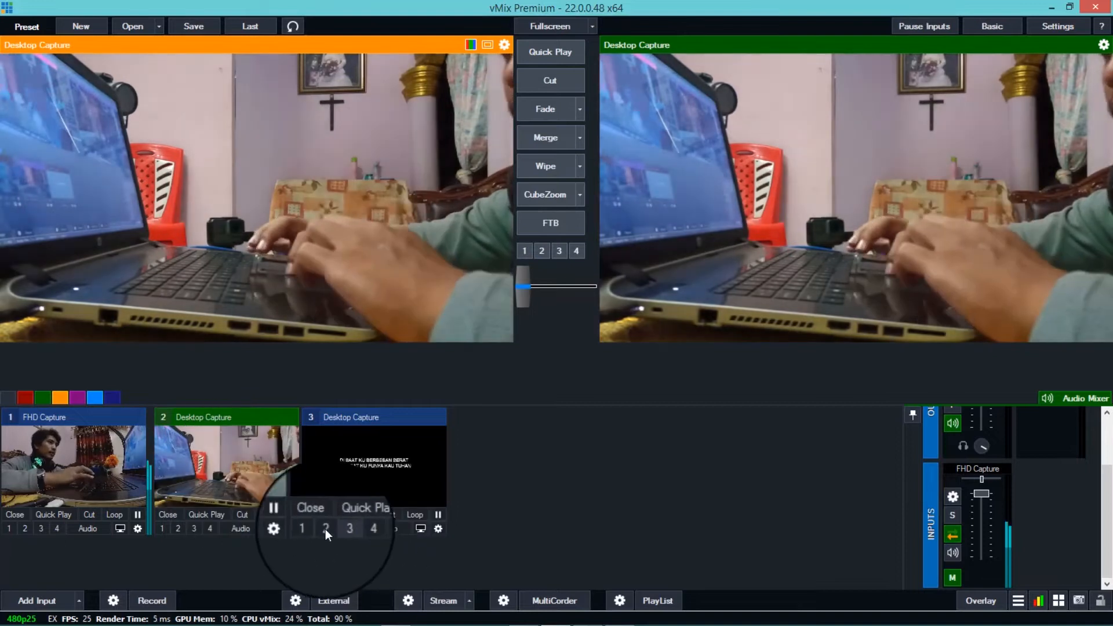
- Test the keyed lyrics from input 3 as overlay 2 on the live output, and check the input's settings
{"action": "left_click", "coordinate": [325, 528]}
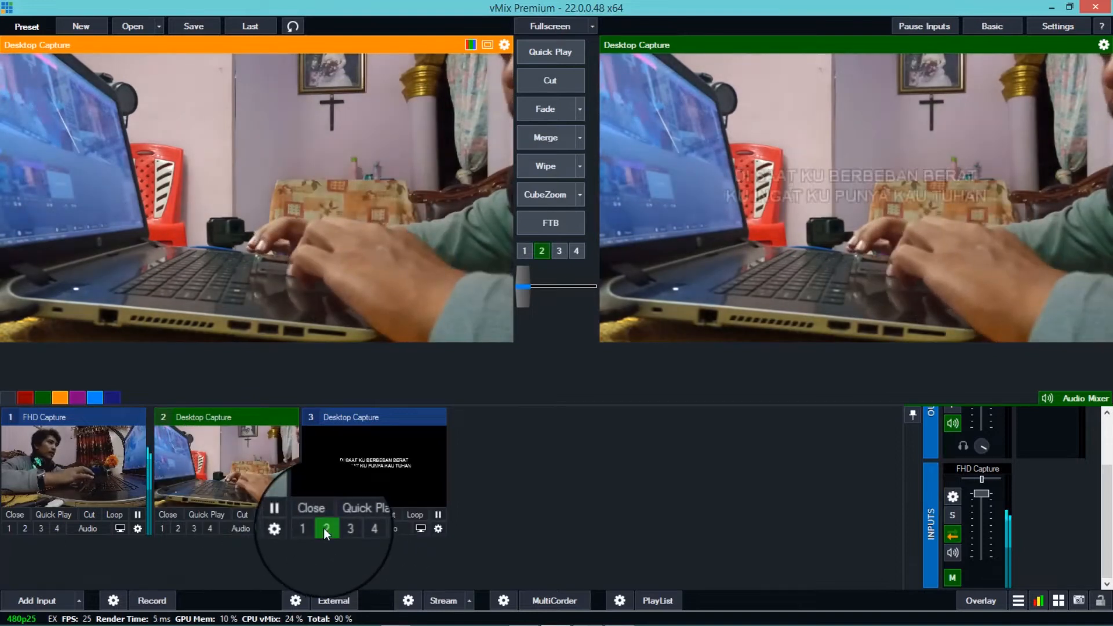
{"action": "left_click", "coordinate": [323, 527]}
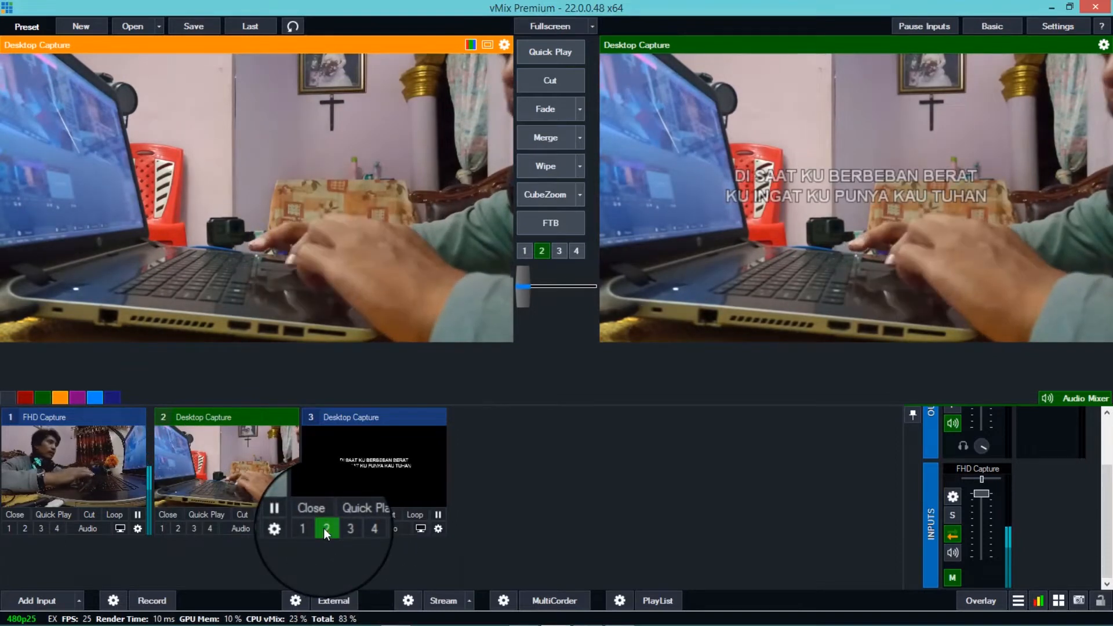
{"action": "left_click", "coordinate": [438, 528]}
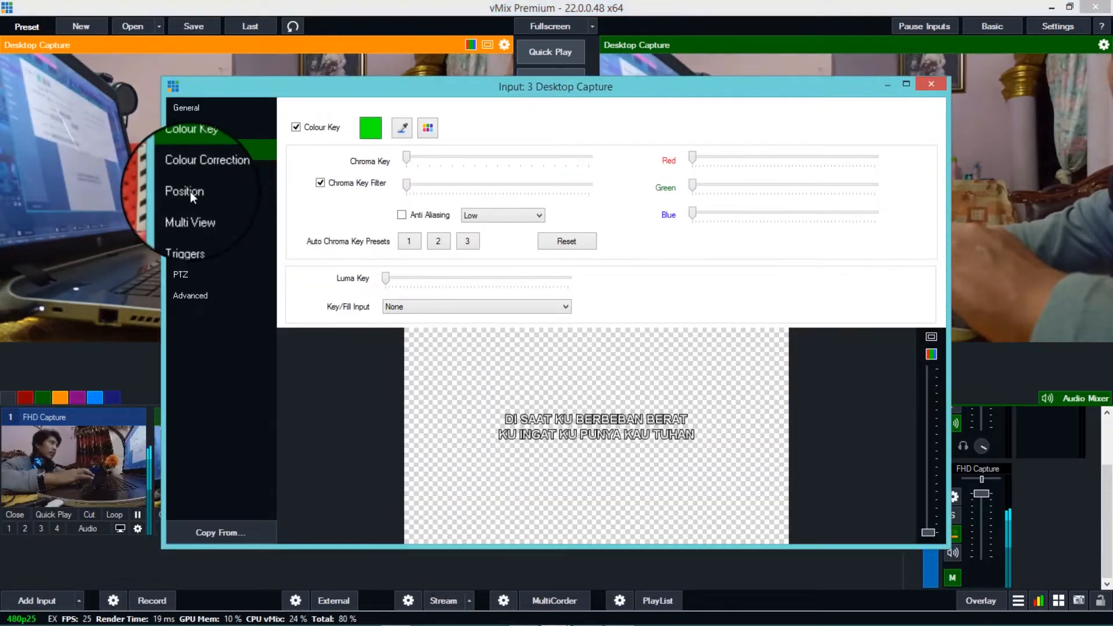
{"action": "left_click", "coordinate": [927, 84]}
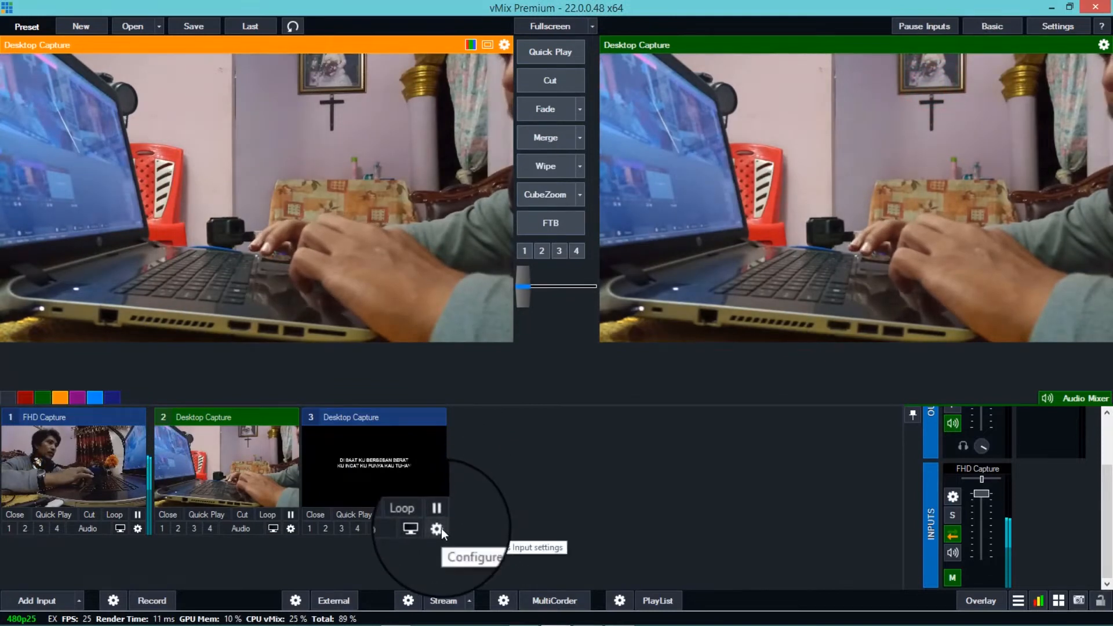
- Move the lyrics in input 3 to the lower part of the frame with Pan Y about -0.816
{"action": "left_click", "coordinate": [441, 528]}
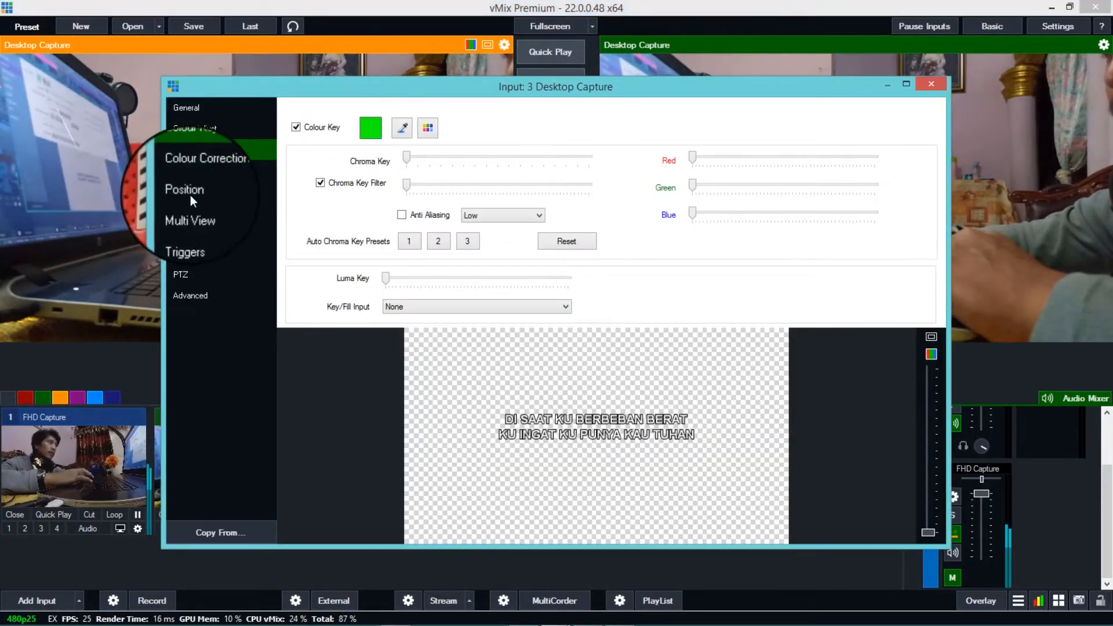
{"action": "left_click", "coordinate": [190, 195]}
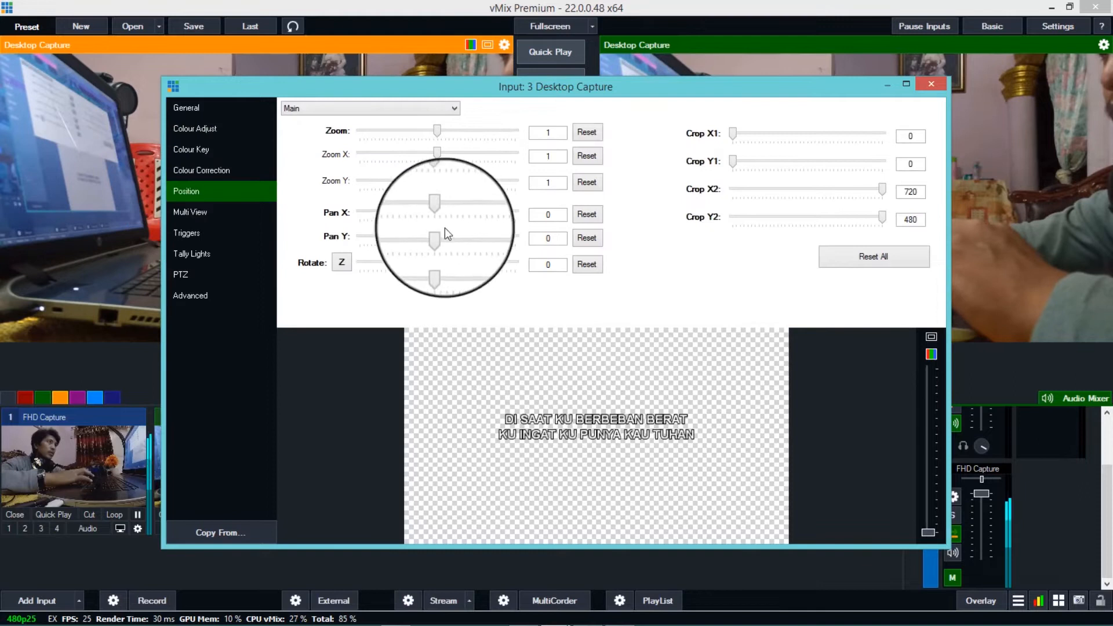
{"action": "left_click_drag", "start_coordinate": [441, 237], "coordinate": [411, 243]}
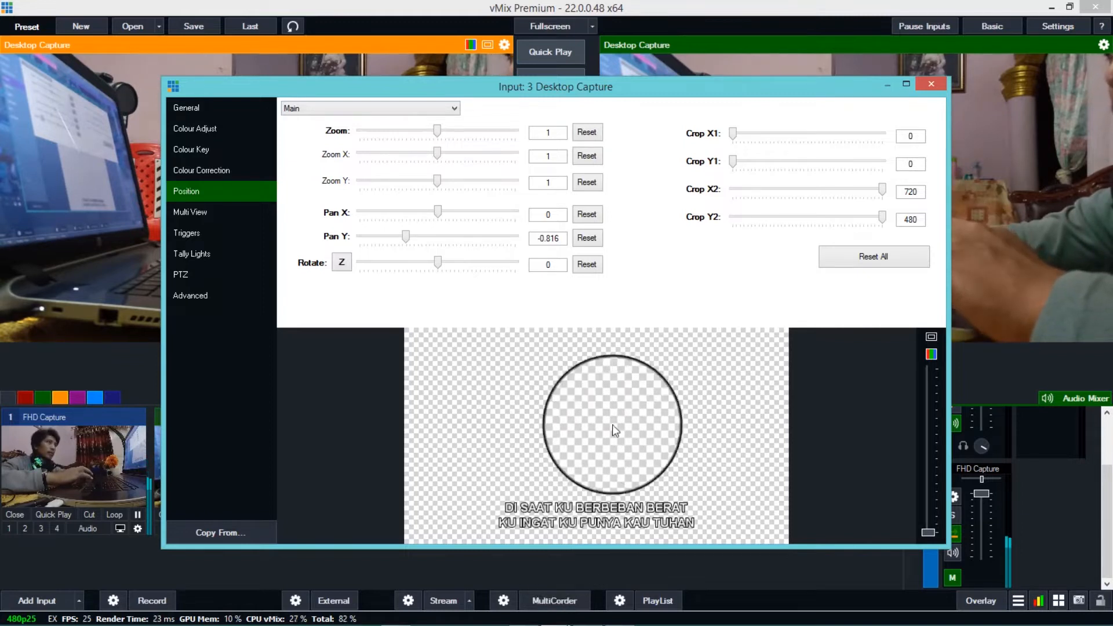
{"action": "left_click", "coordinate": [931, 85]}
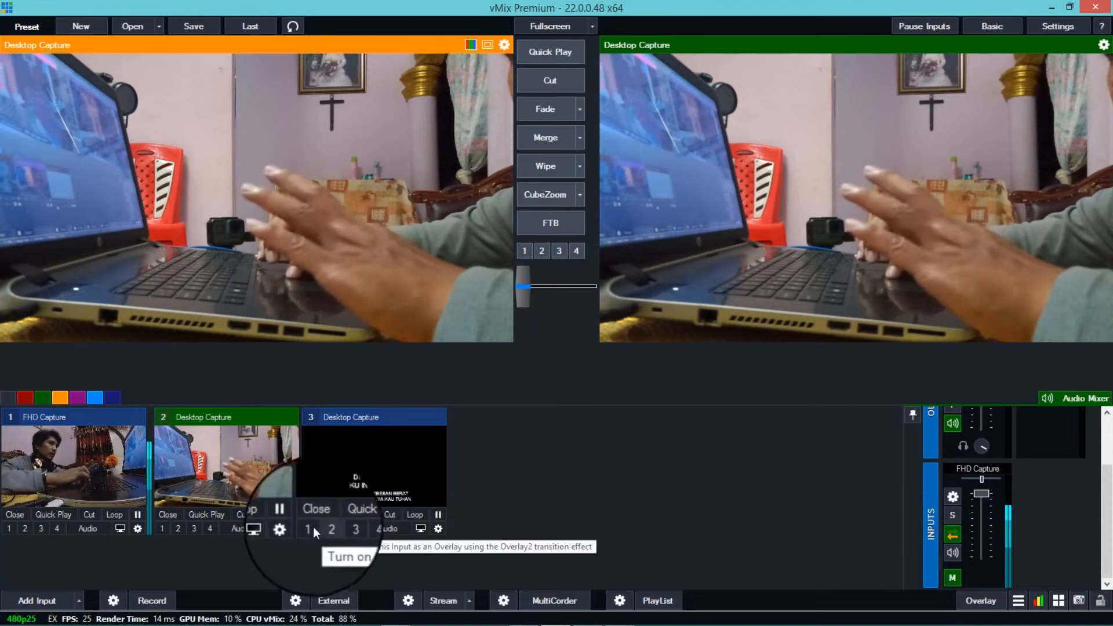
- Close and restore lyrics input 3, and turn it on as overlay 1 over the live output
{"action": "left_click", "coordinate": [309, 509]}
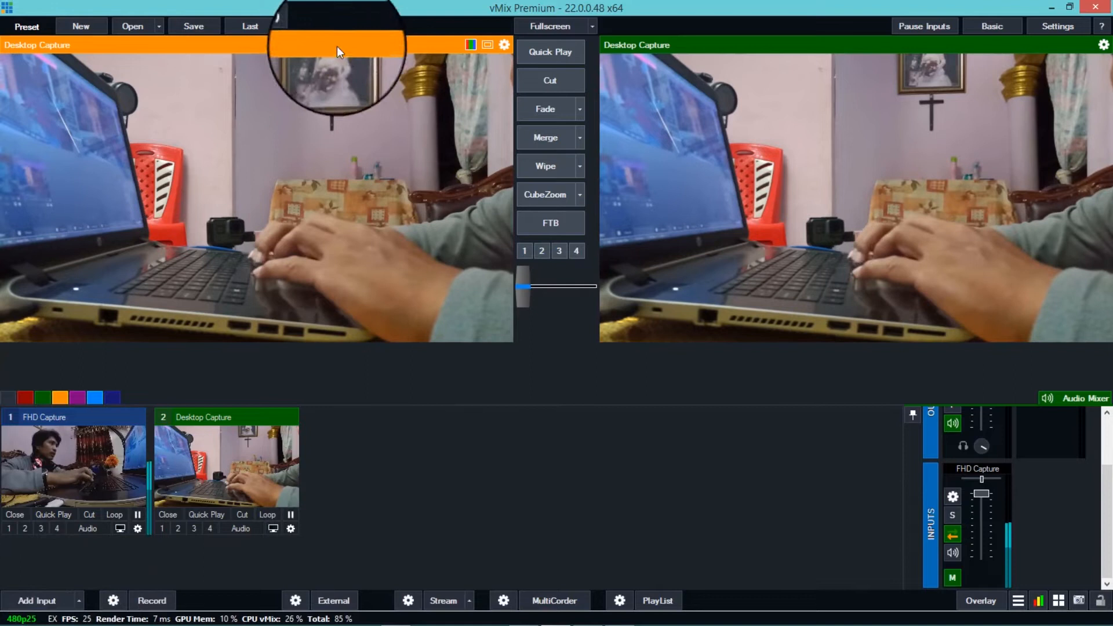
{"action": "left_click", "coordinate": [288, 28]}
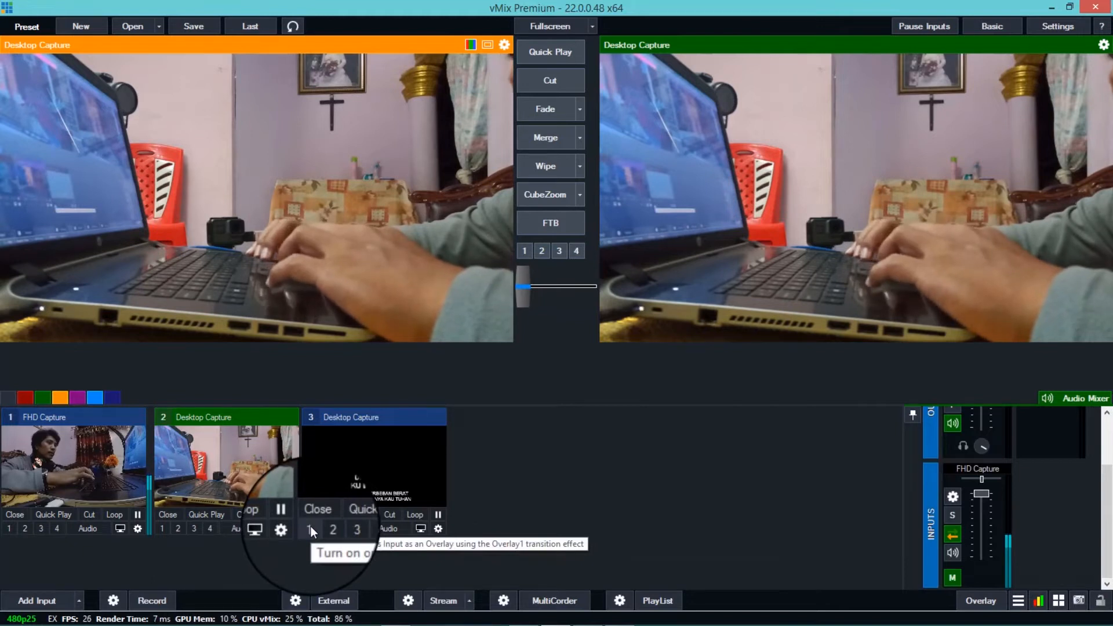
{"action": "left_click", "coordinate": [311, 527]}
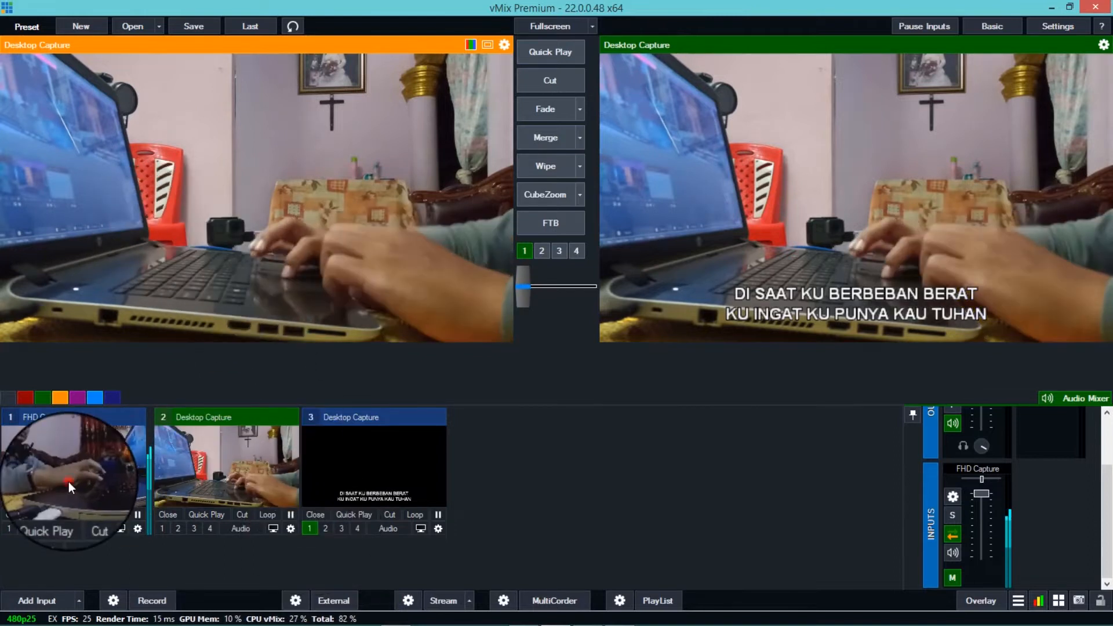
- Preview FHD Capture, cut it to the live output under the lyrics overlay, and cut back to Desktop Capture
{"action": "left_click", "coordinate": [68, 482]}
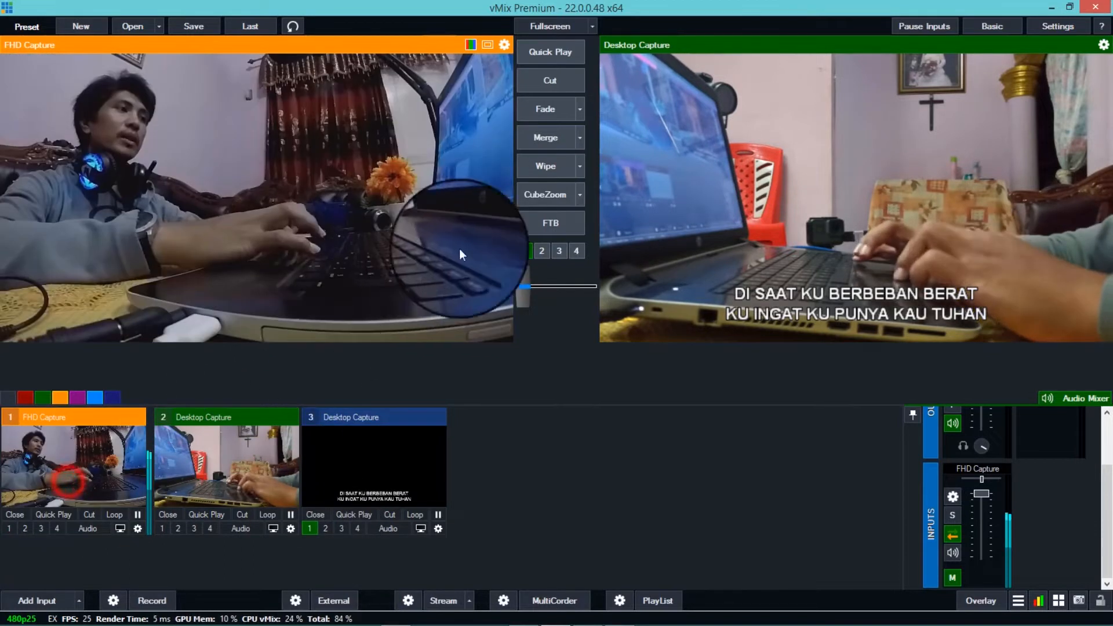
{"action": "left_click", "coordinate": [550, 85]}
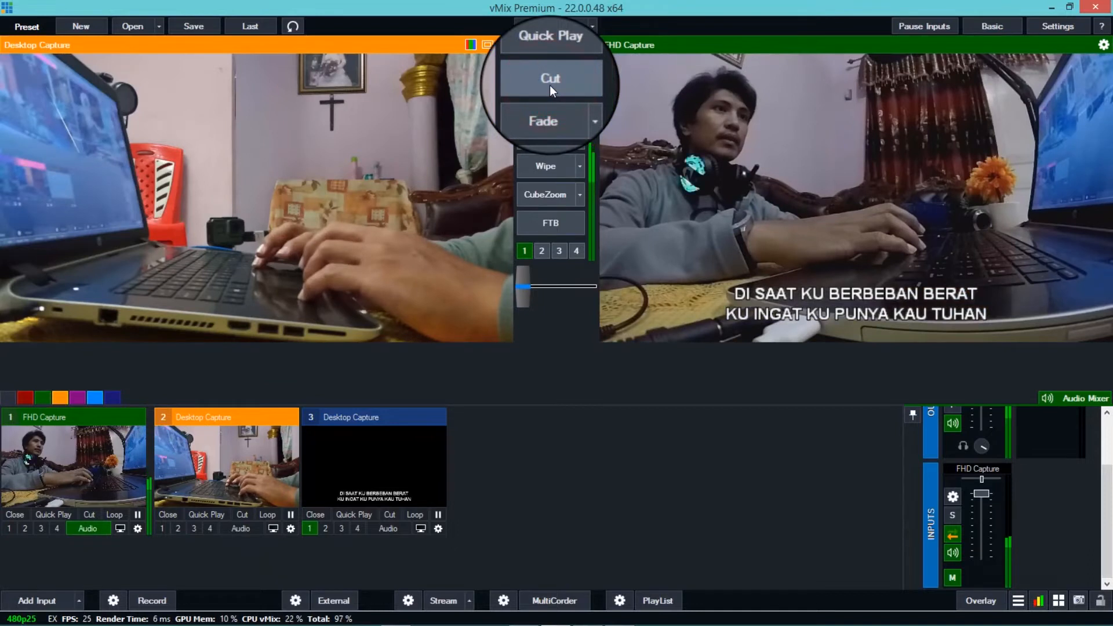
{"action": "left_click", "coordinate": [550, 85]}
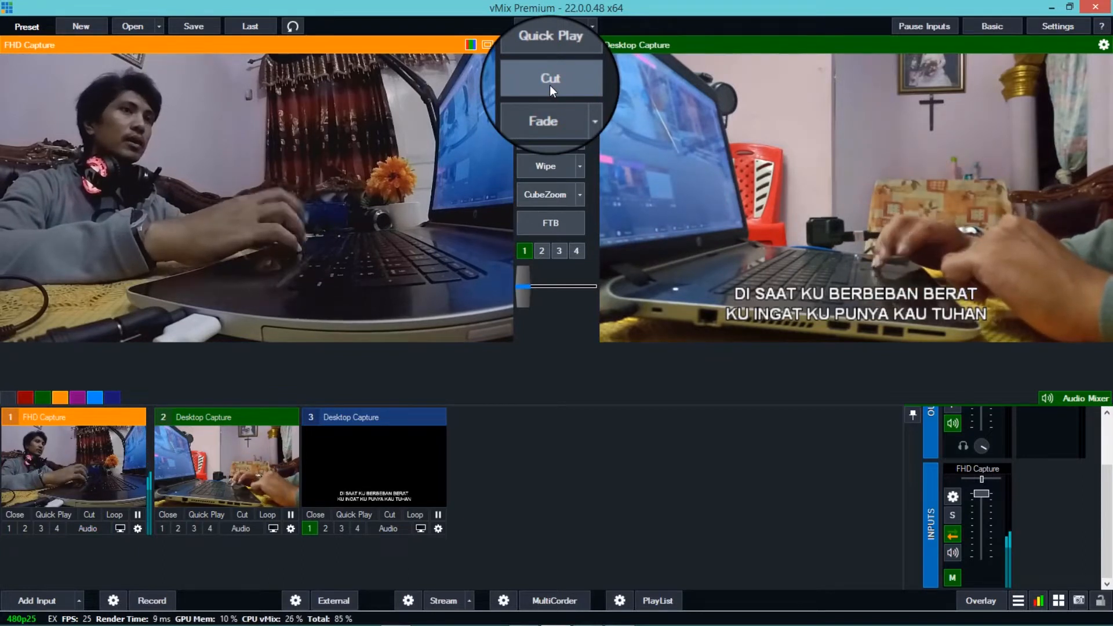
- Add EasyWorship's Live Output window as a new local desktop capture input
{"action": "mouse_move", "coordinate": [957, 623]}
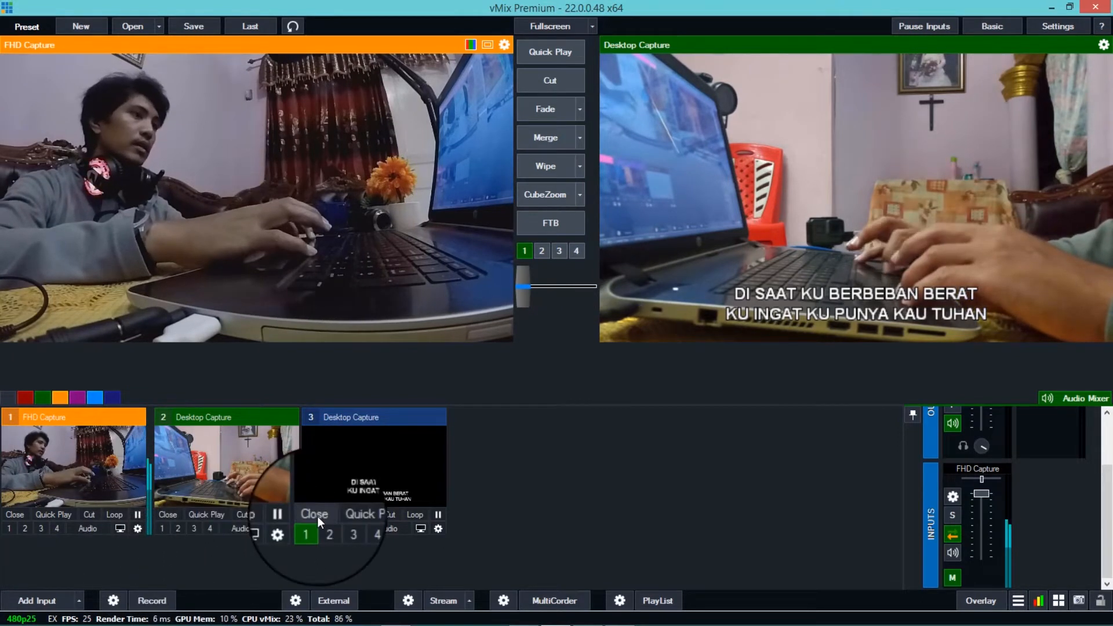
{"action": "left_click", "coordinate": [24, 604]}
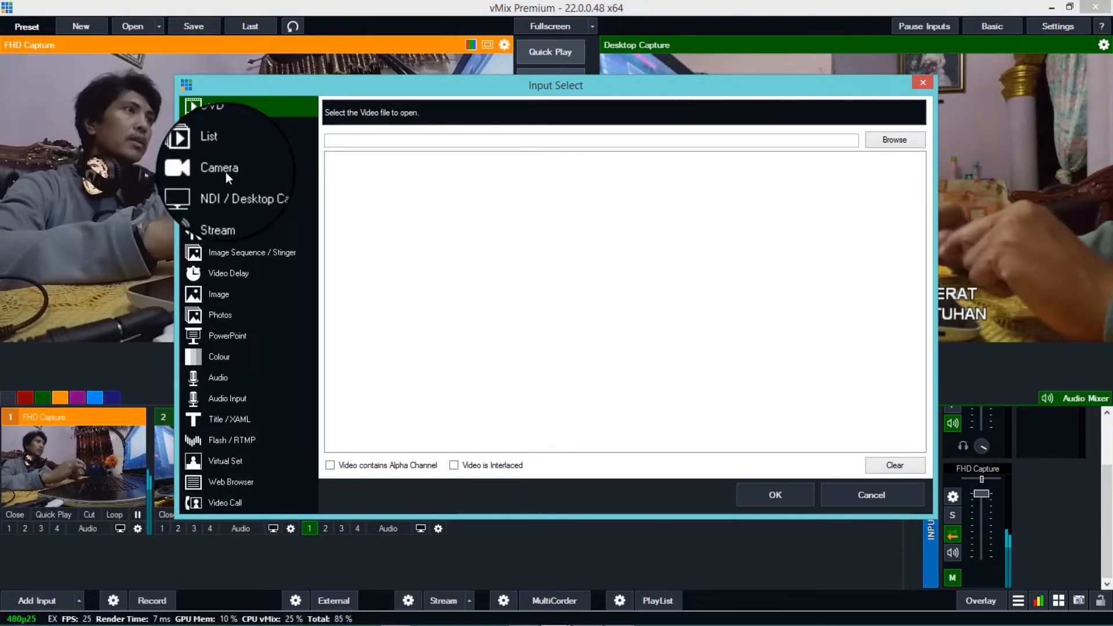
{"action": "left_click", "coordinate": [242, 193]}
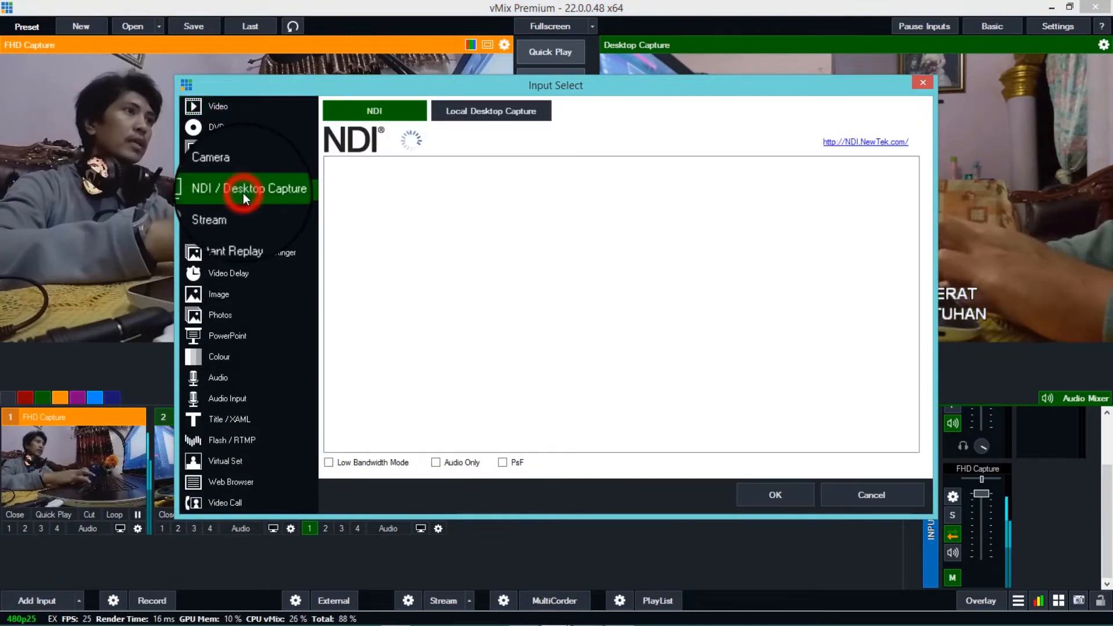
{"action": "left_click", "coordinate": [503, 111]}
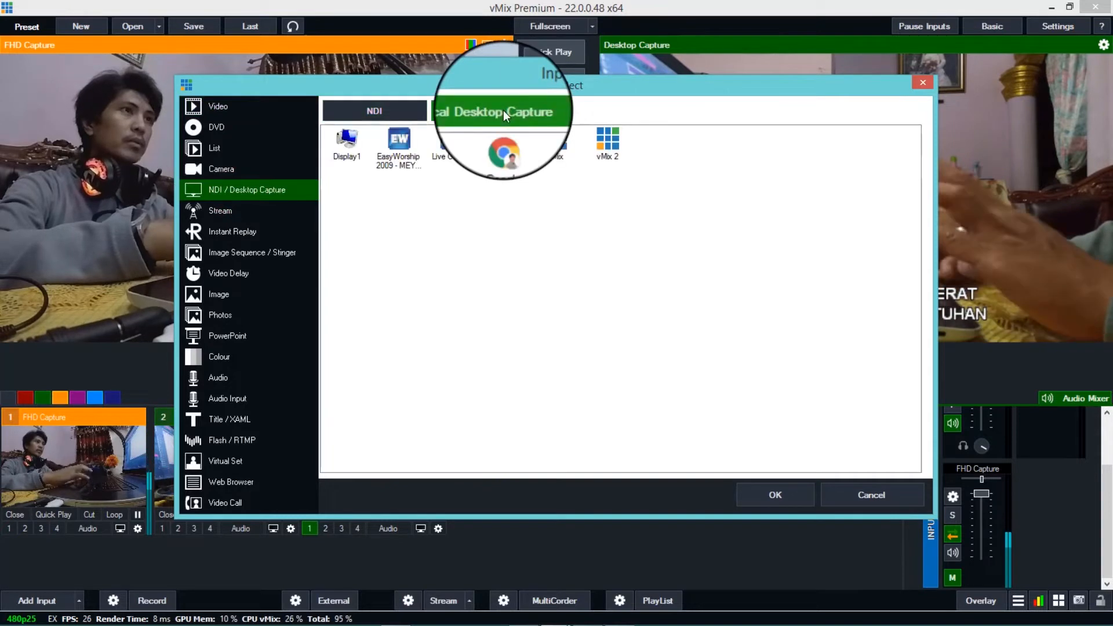
{"action": "left_click", "coordinate": [451, 142]}
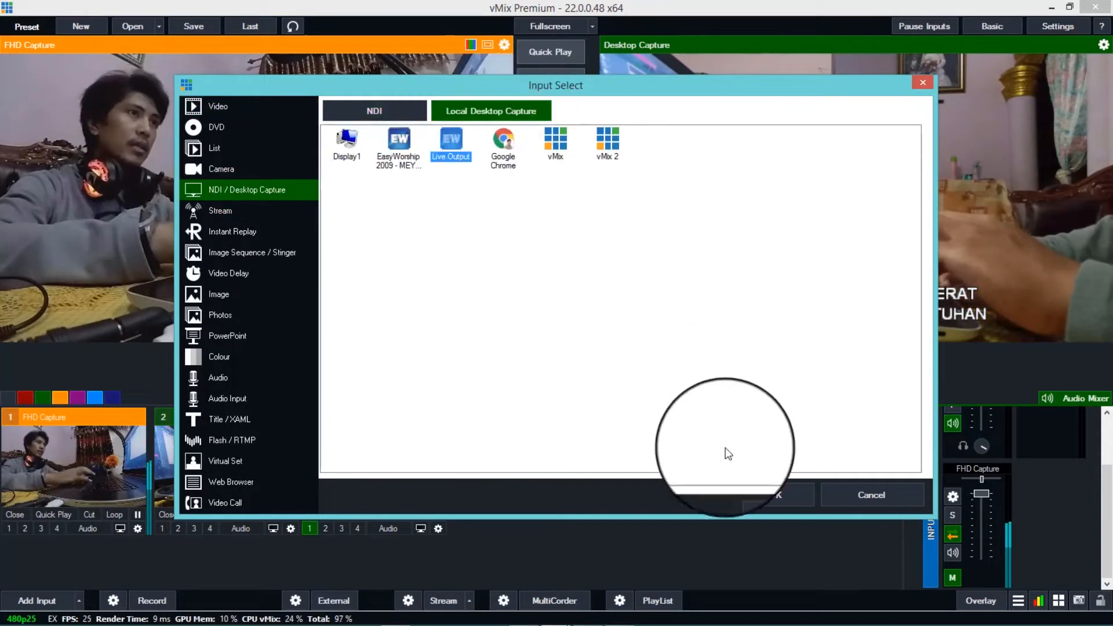
{"action": "left_click", "coordinate": [761, 486]}
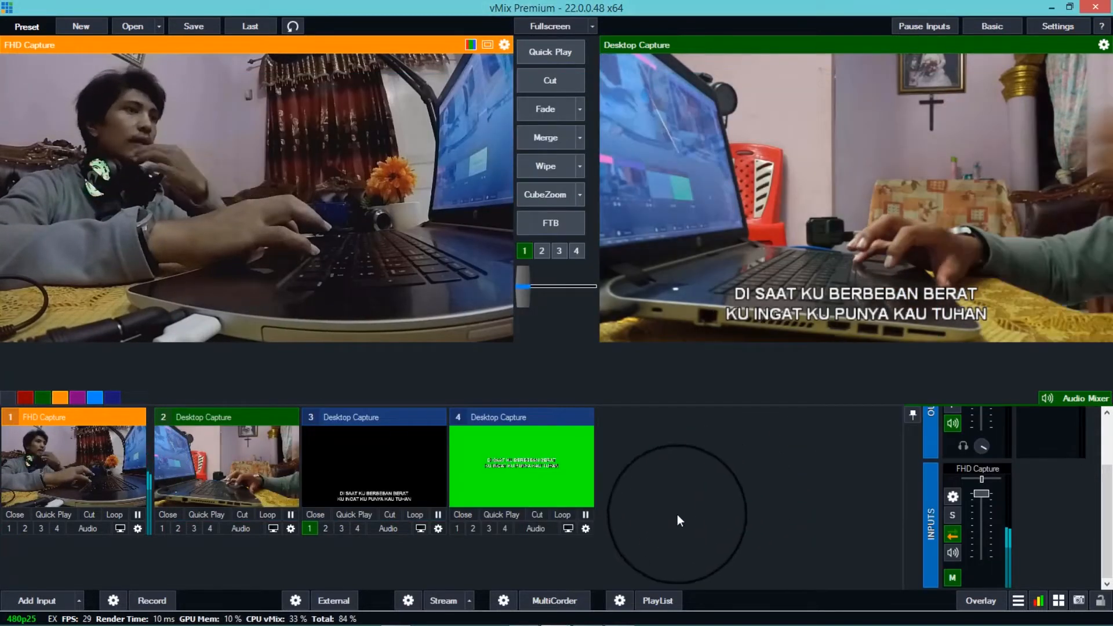
- Key out the green background of input 4 by sampling its colour, and enable the Chroma Key Filter
{"action": "left_click", "coordinate": [585, 528]}
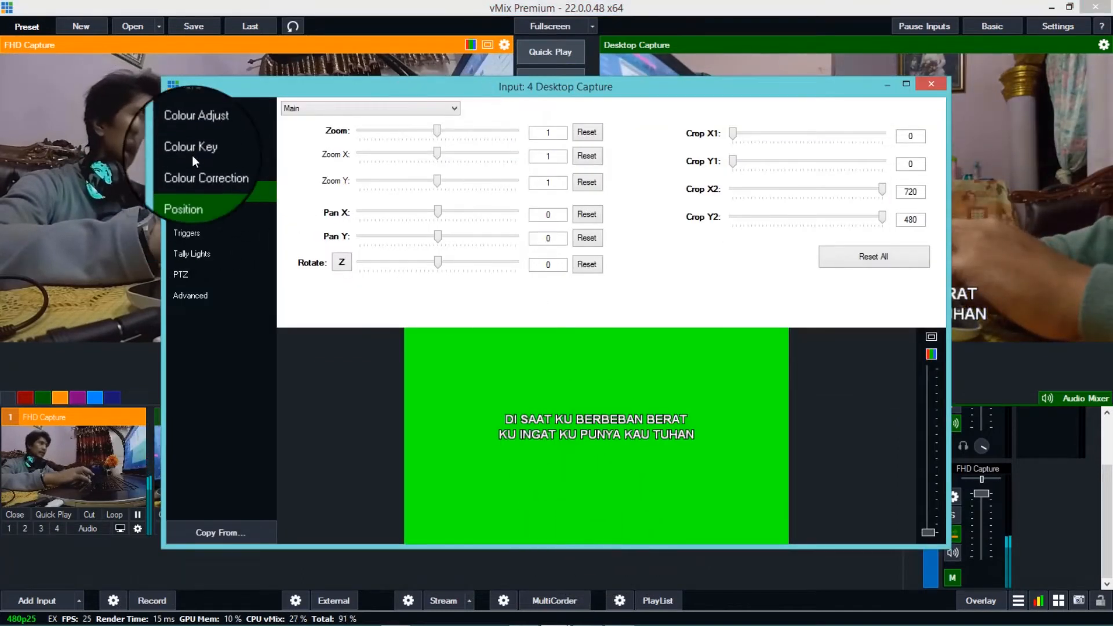
{"action": "left_click", "coordinate": [227, 149]}
{"action": "left_click", "coordinate": [402, 128]}
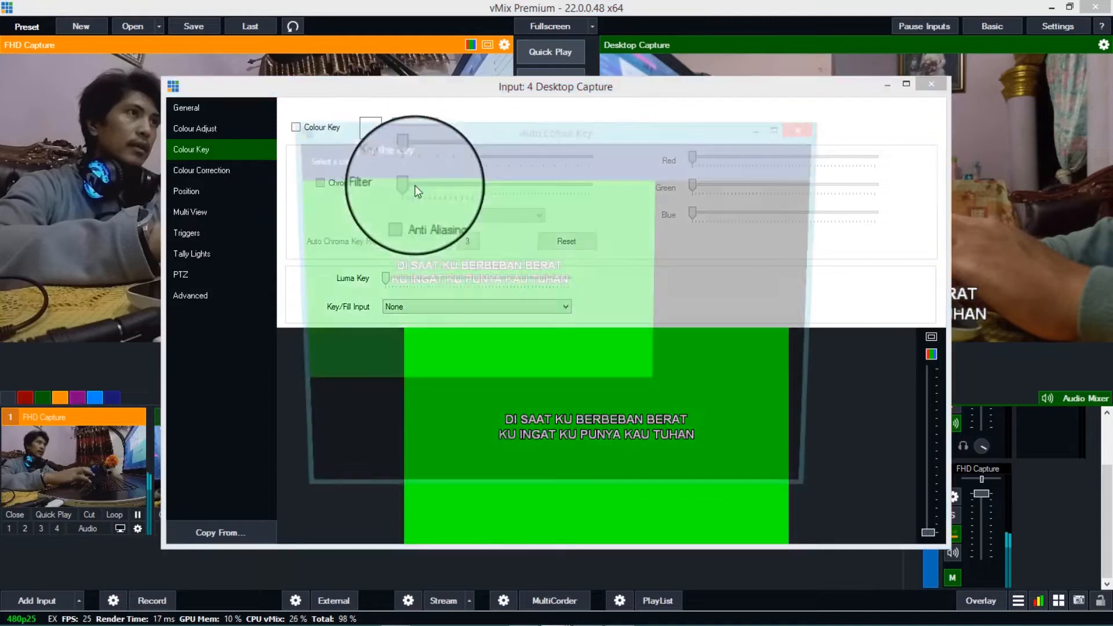
{"action": "left_click", "coordinate": [423, 301]}
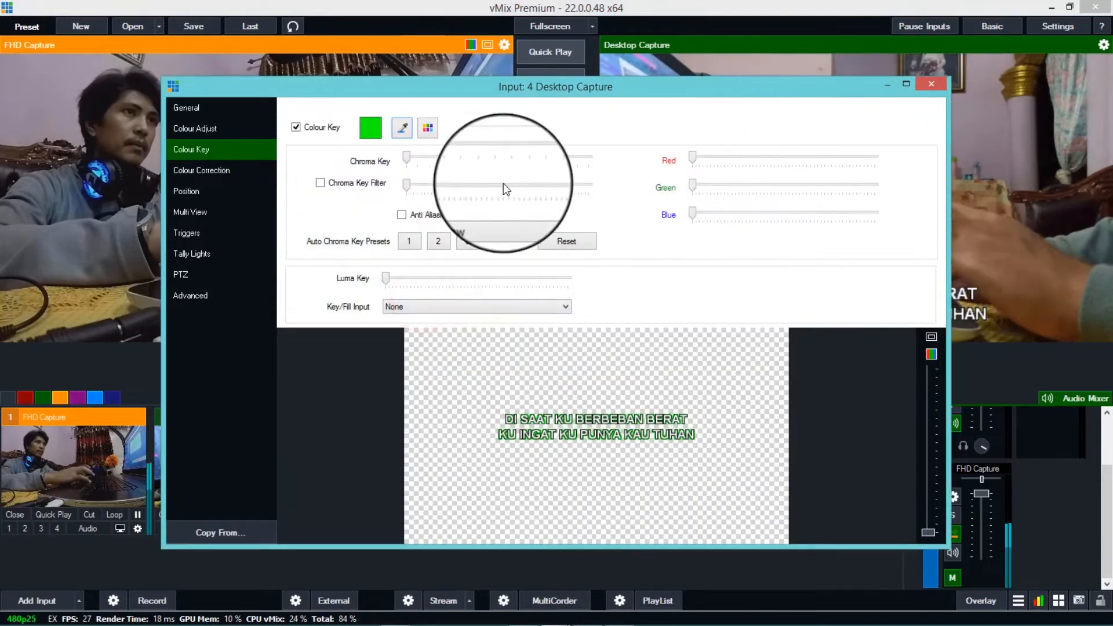
{"action": "left_click", "coordinate": [333, 182]}
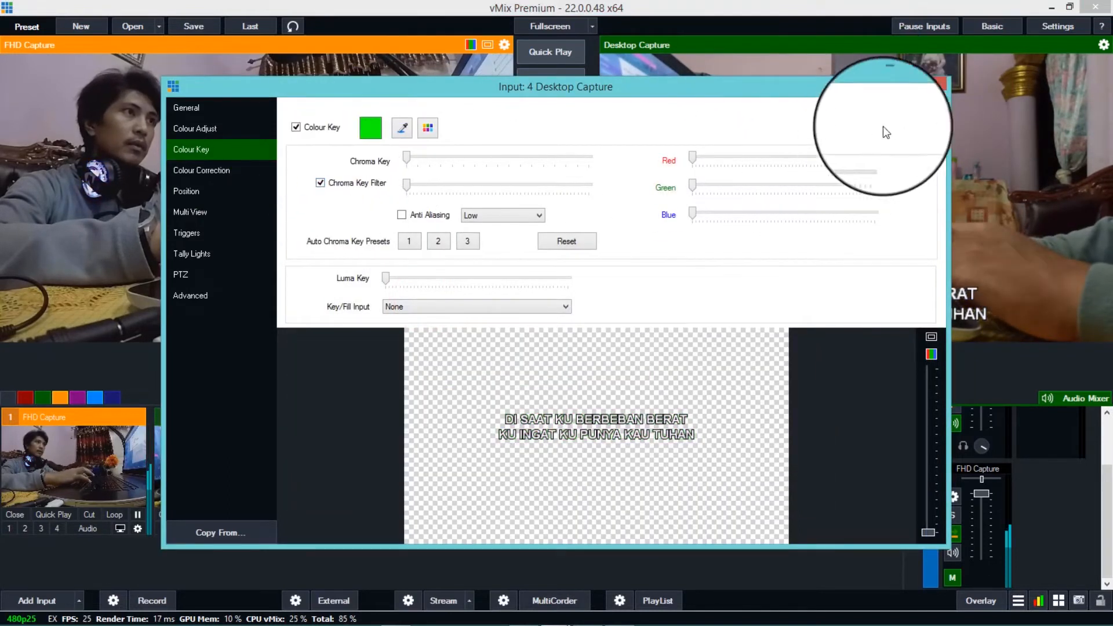
{"action": "left_click", "coordinate": [930, 87]}
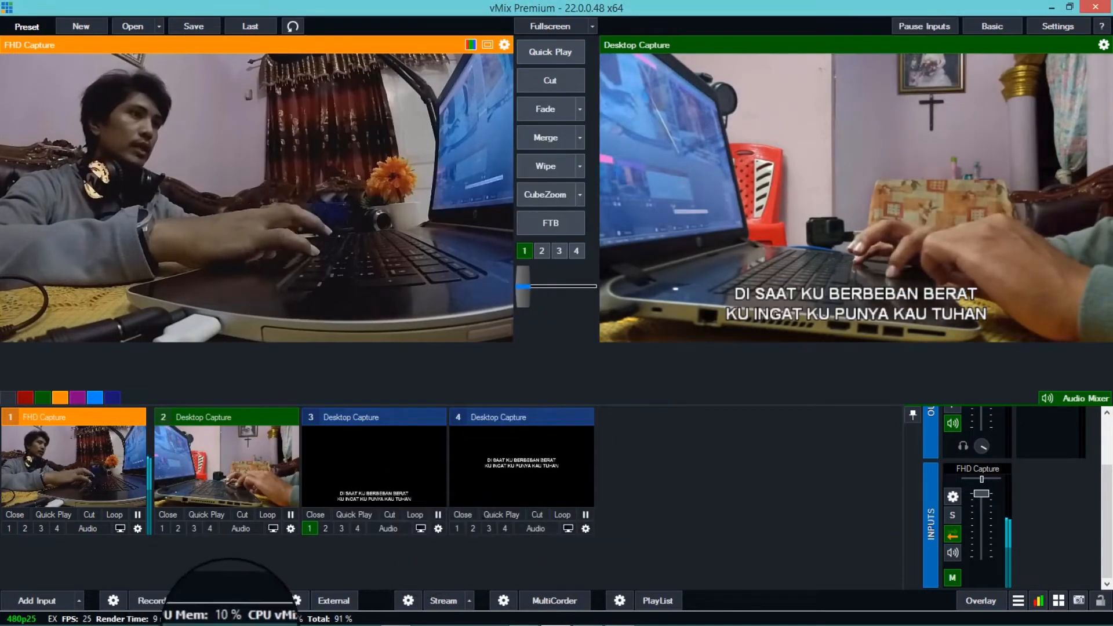
- Switch to EasyWorship and send the scripture Genesis 1:1 (TB) to the live output
{"action": "mouse_move", "coordinate": [332, 609]}
{"action": "left_click", "coordinate": [396, 617]}
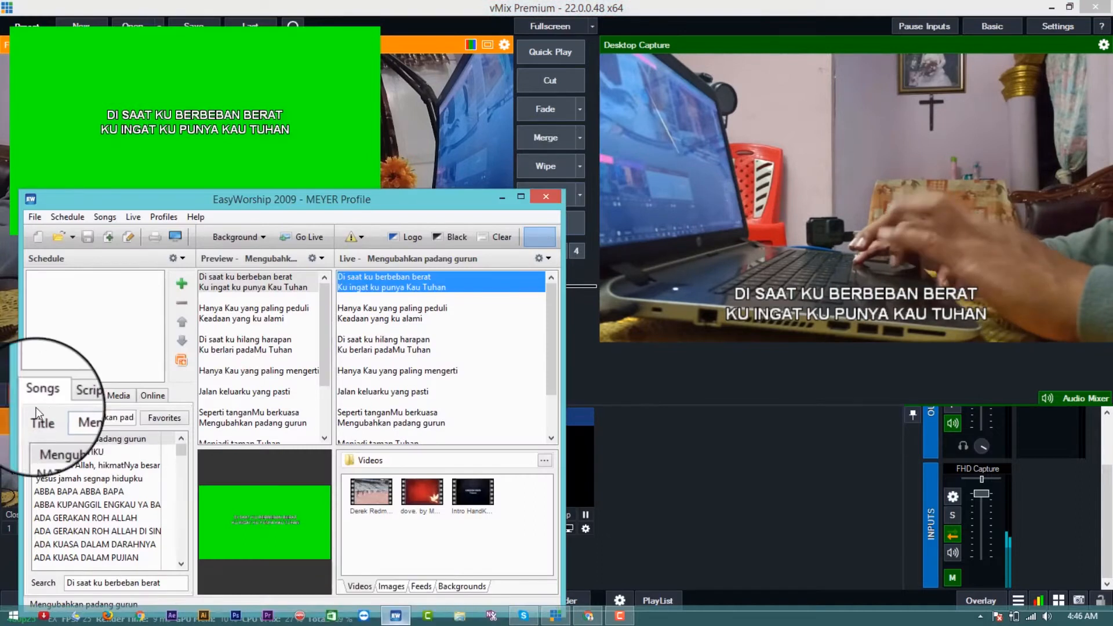
{"action": "left_click", "coordinate": [79, 397]}
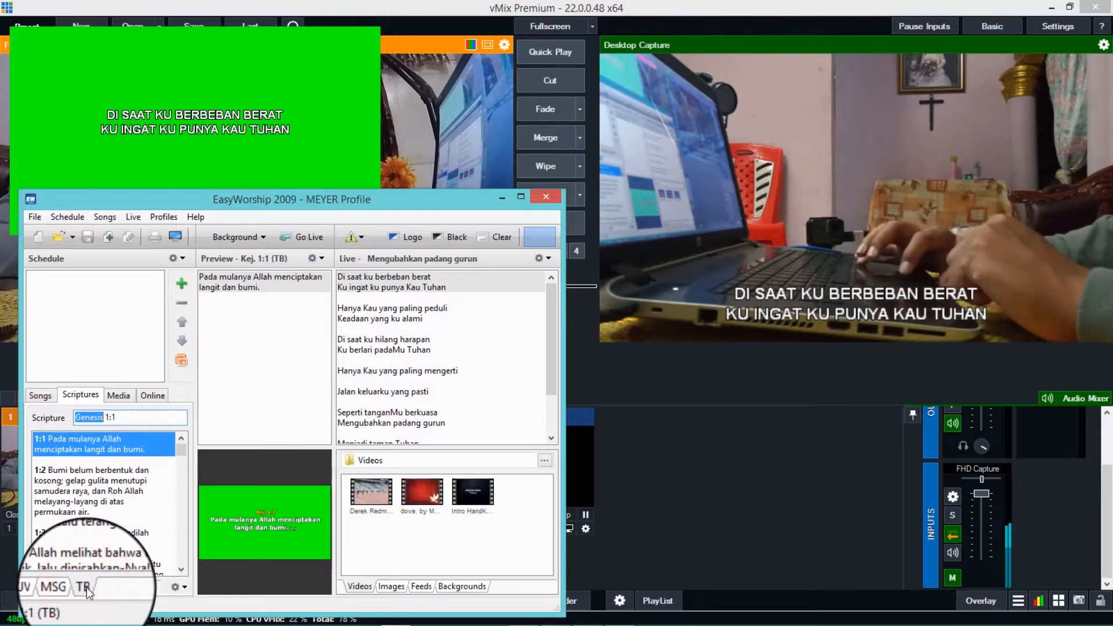
{"action": "double_click", "coordinate": [238, 285]}
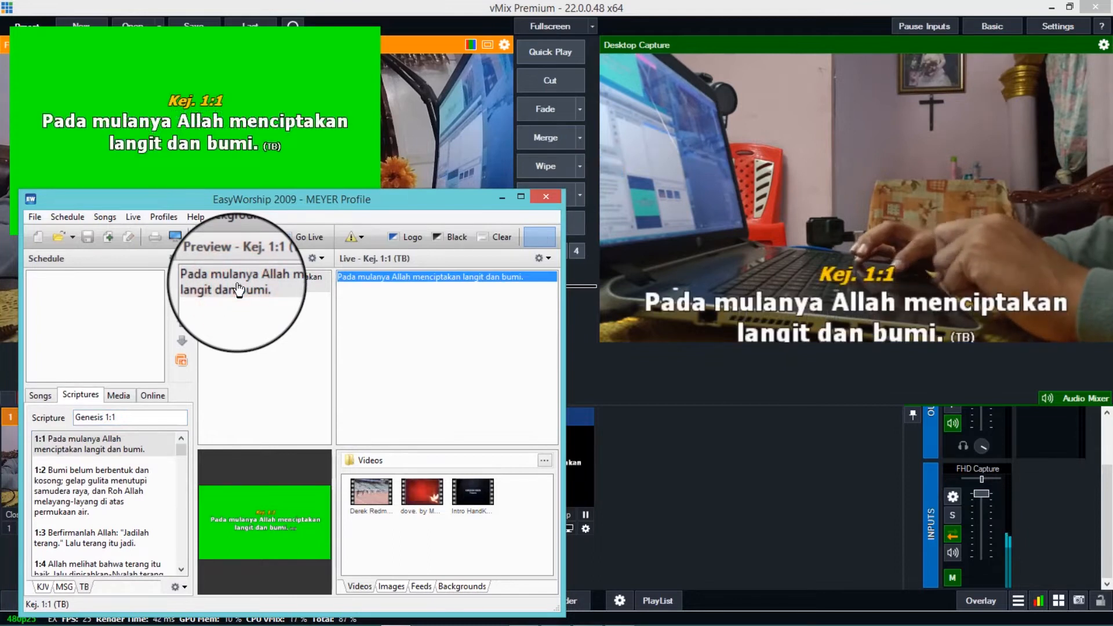
- Extend the scripture selection to Genesis 1:1-4
{"action": "left_click", "coordinate": [117, 447]}
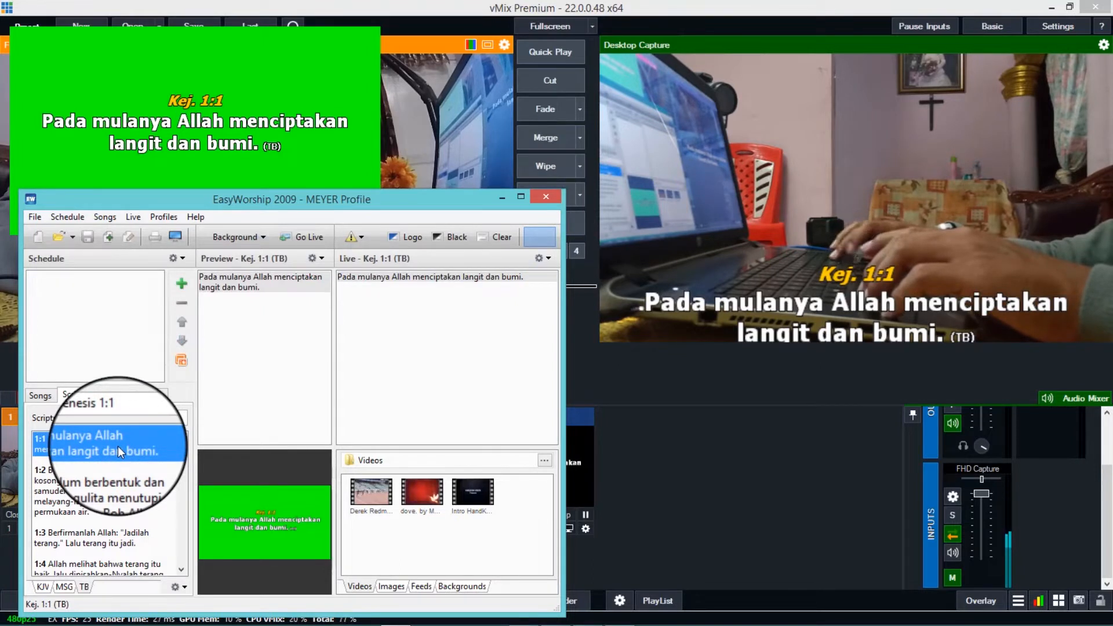
{"action": "key", "text": "shift+Down"}
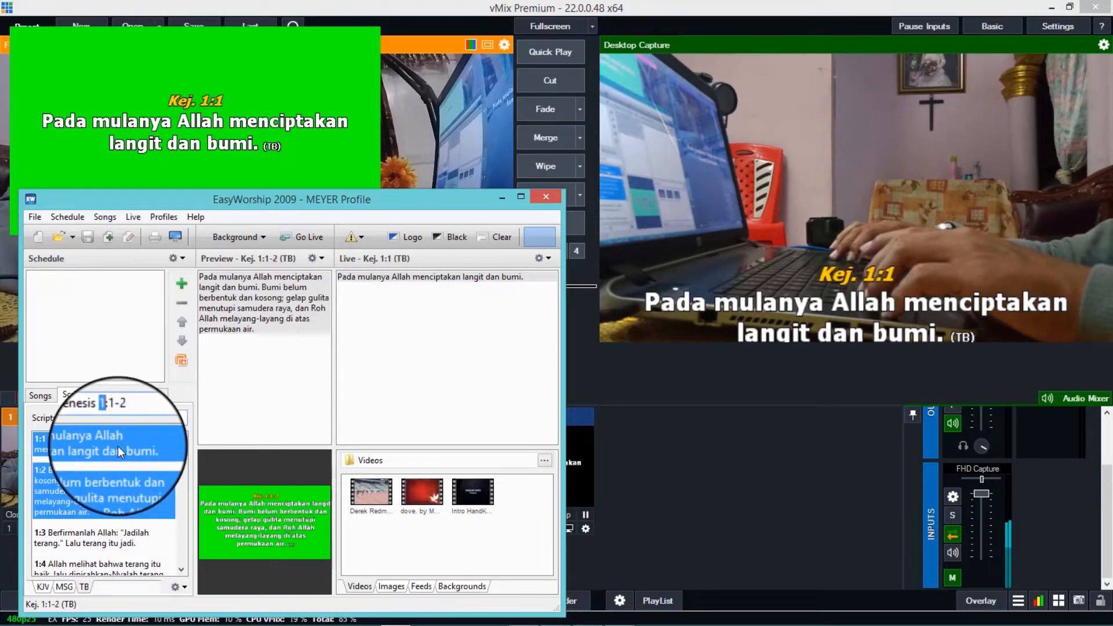
{"action": "key", "text": "shift+Down"}
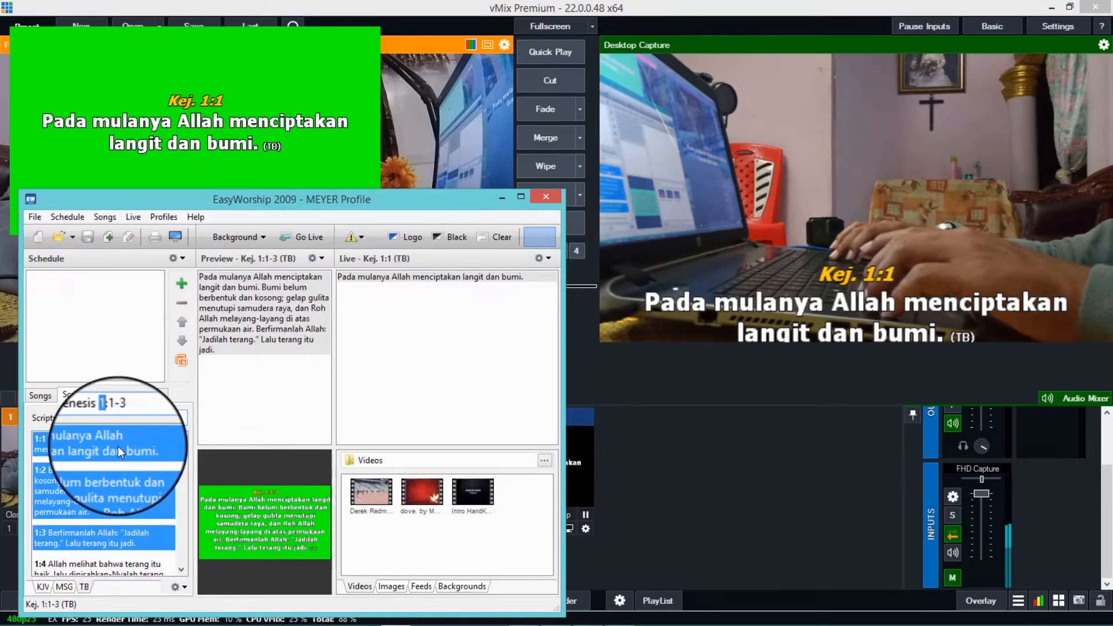
{"action": "key", "text": "shift+Down"}
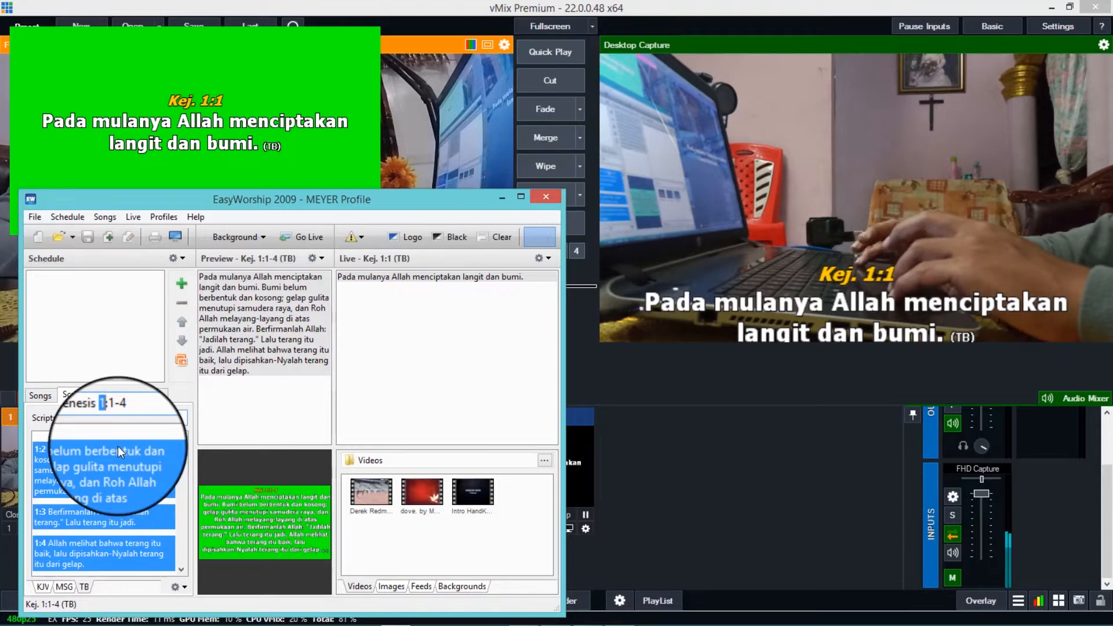
- Set the desired font height percentage for scriptures to 6 in the EasyWorship options
{"action": "left_click", "coordinate": [175, 238]}
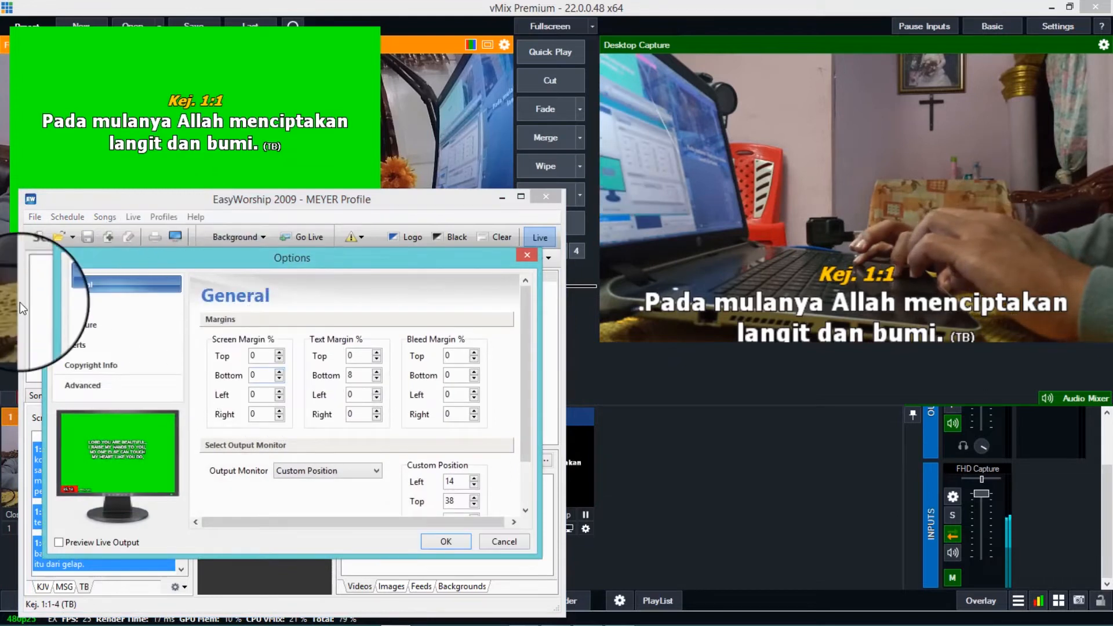
{"action": "left_click", "coordinate": [74, 326]}
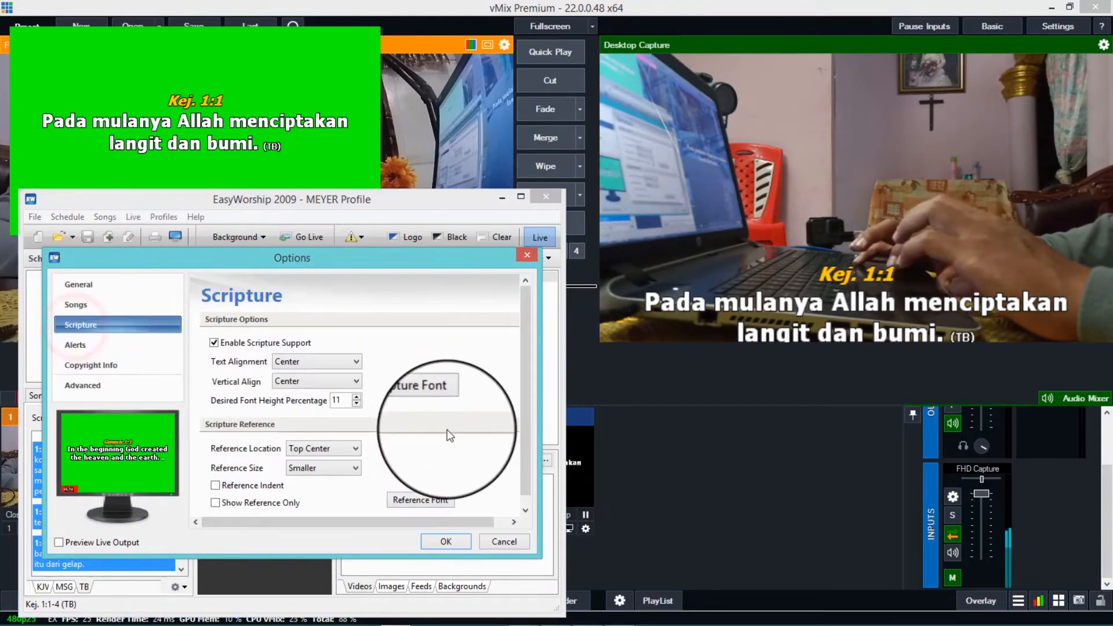
{"action": "left_click", "coordinate": [357, 403]}
{"action": "left_click", "coordinate": [357, 403]}
{"action": "left_click", "coordinate": [357, 403]}
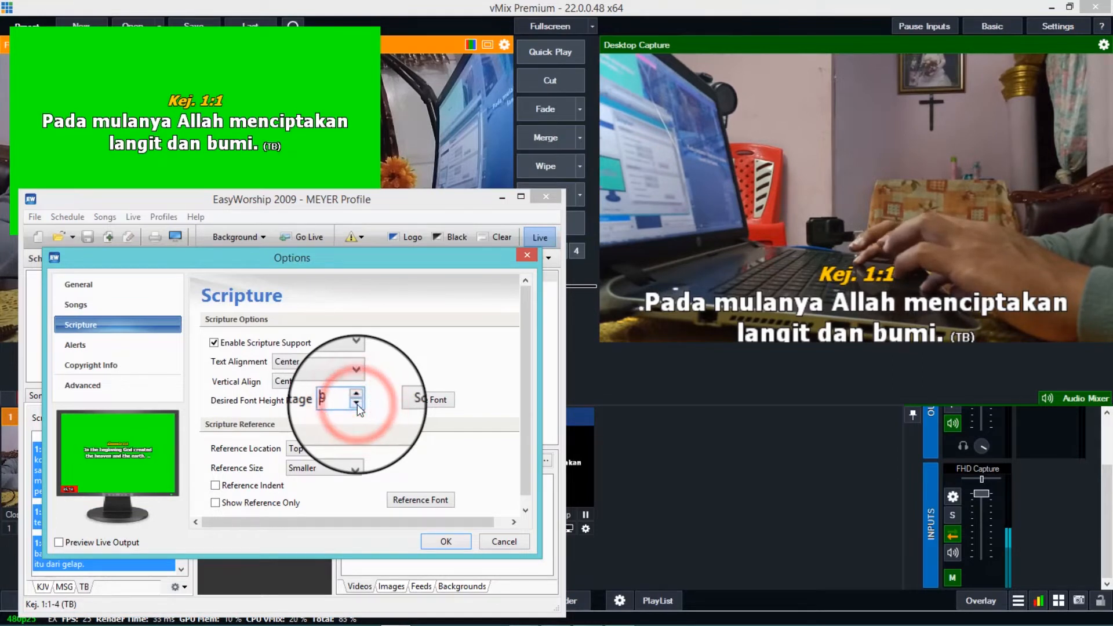
{"action": "left_click", "coordinate": [357, 403]}
{"action": "left_click", "coordinate": [356, 403]}
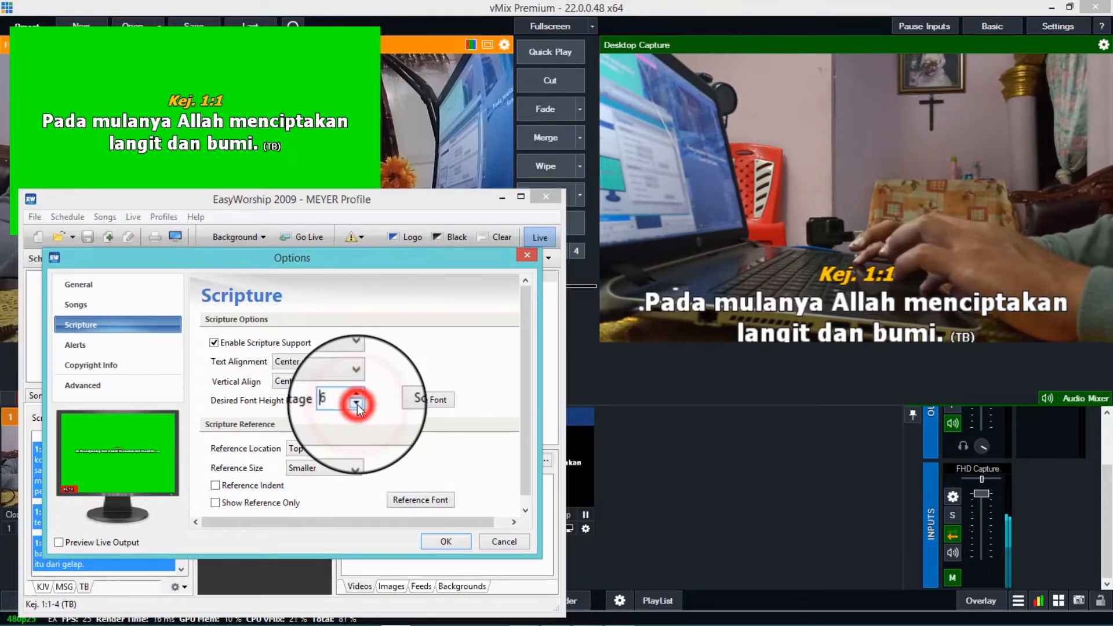
{"action": "left_click", "coordinate": [454, 543]}
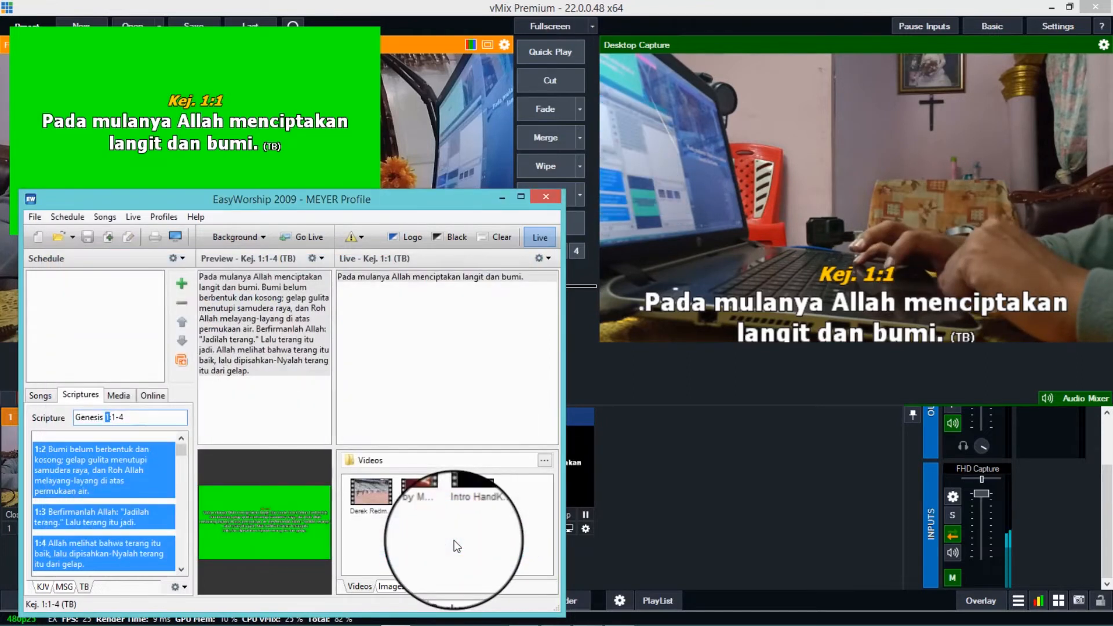
- Send Genesis 1:1-4 to the live output, close EasyWorship and return to vMix
{"action": "left_click", "coordinate": [298, 236]}
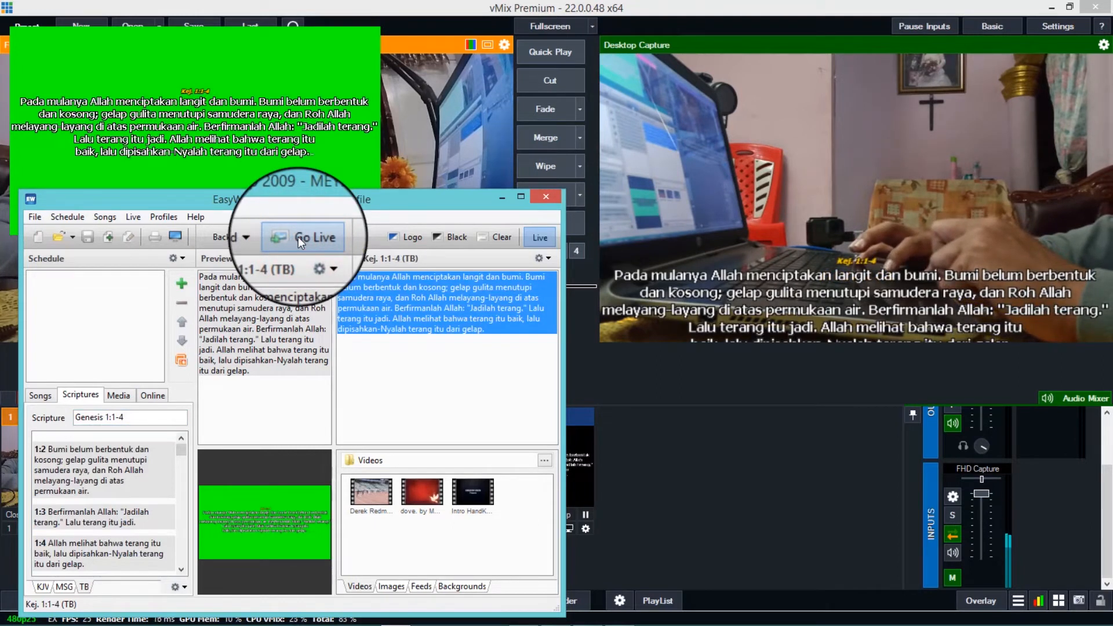
{"action": "left_click", "coordinate": [543, 199]}
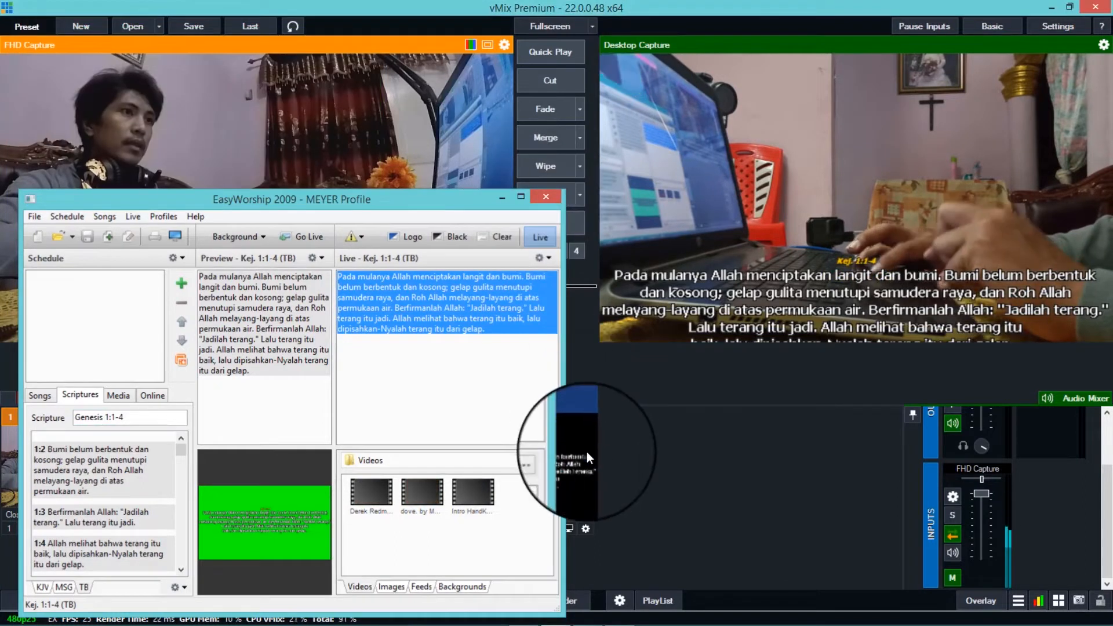
{"action": "left_click", "coordinate": [587, 452]}
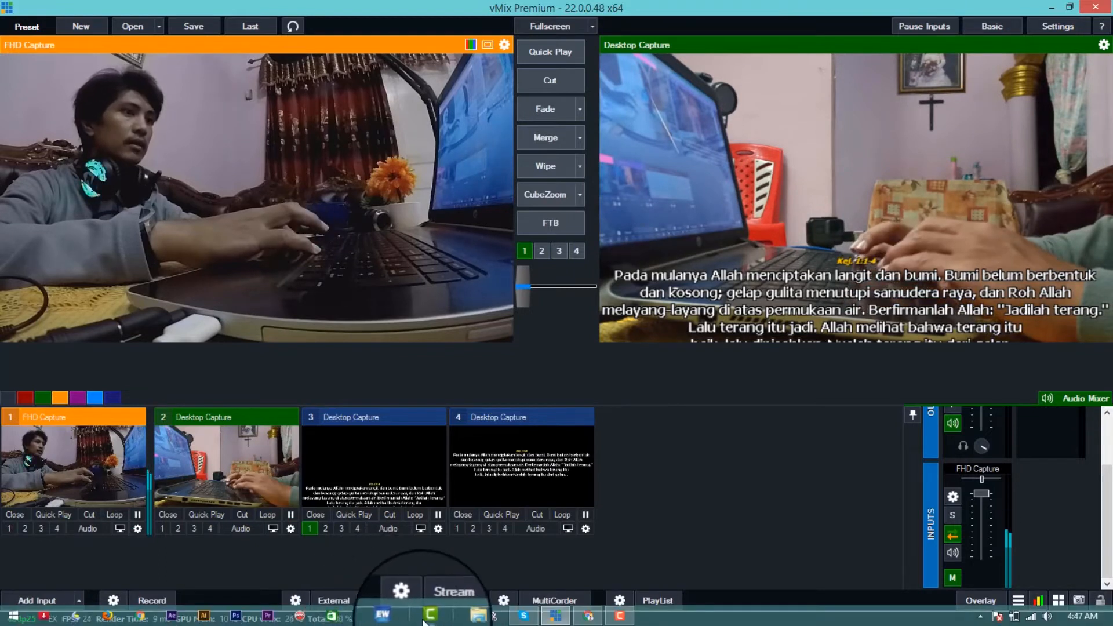
- Reopen EasyWorship, send scripture Genesis 1:1-4 (TB) to the live output, and return to vMix
{"action": "left_click", "coordinate": [400, 617]}
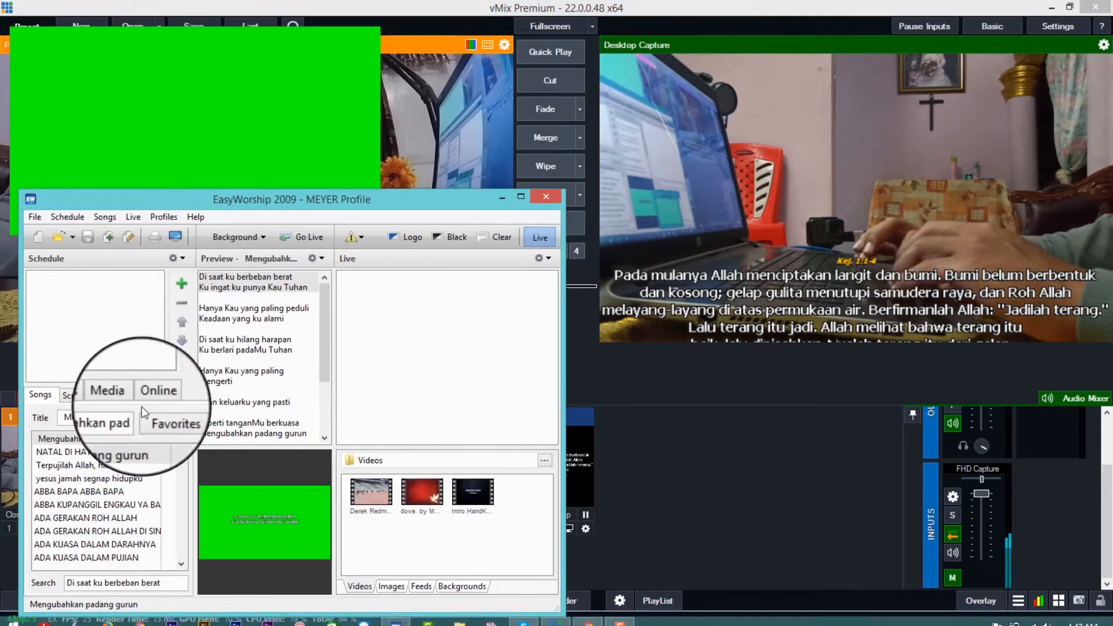
{"action": "left_click", "coordinate": [79, 404]}
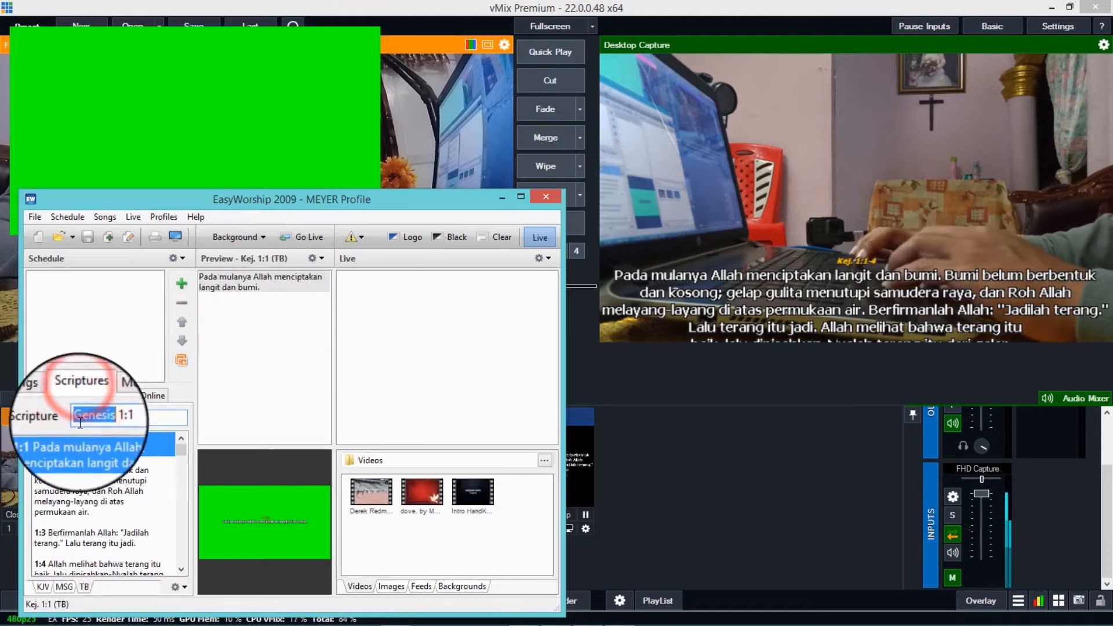
{"action": "left_click", "coordinate": [82, 448]}
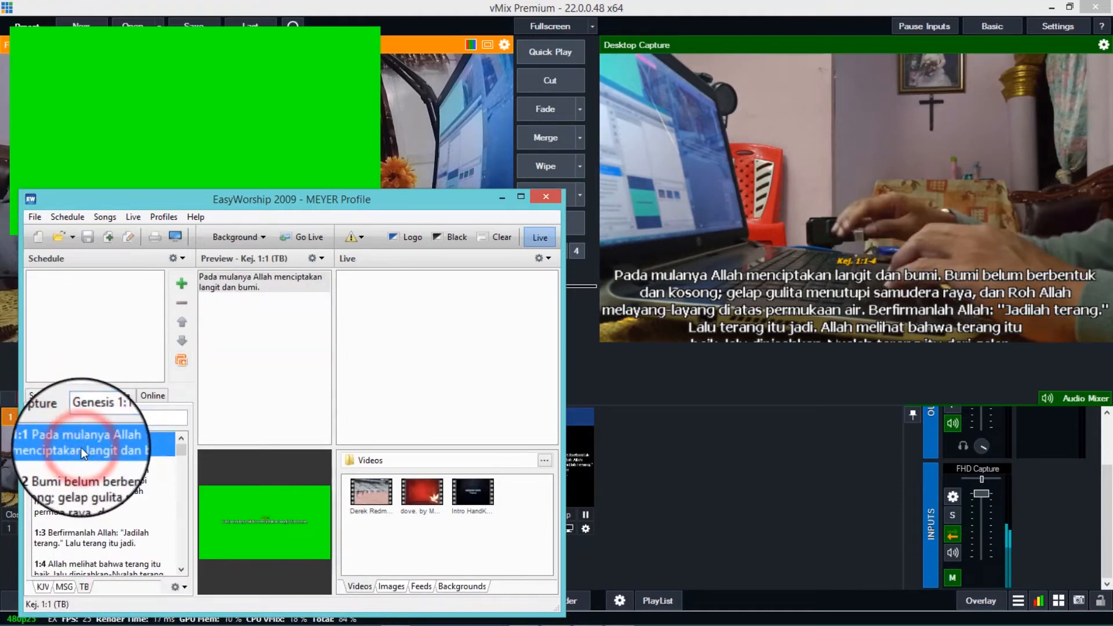
{"action": "key", "text": "shift+Down"}
{"action": "key", "text": "shift+Down"}
{"action": "key", "text": "shift+Down"}
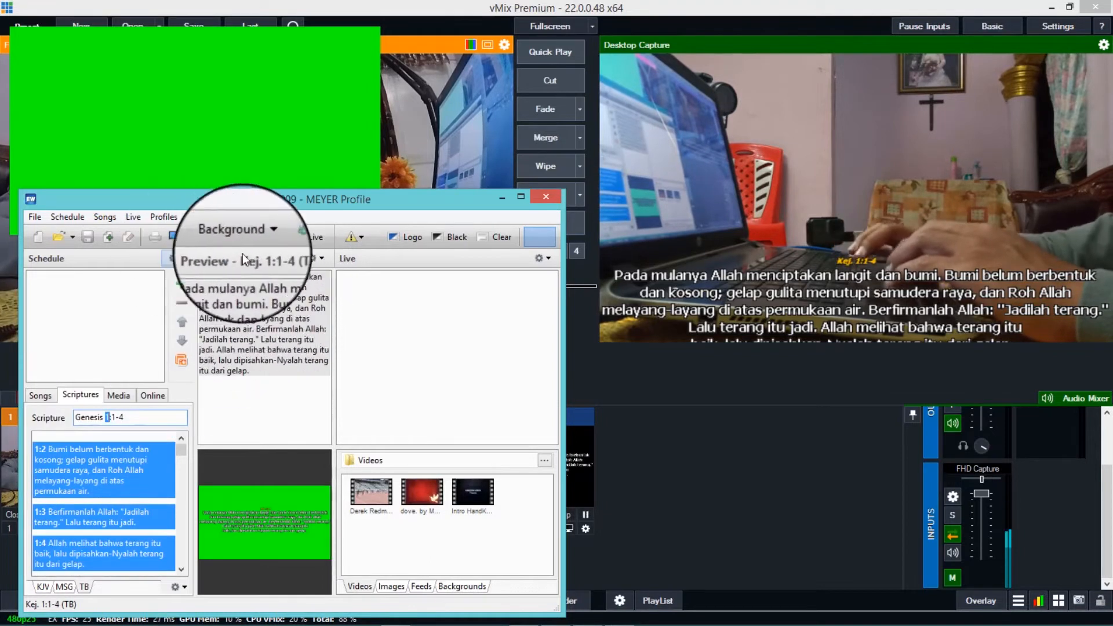
{"action": "left_click", "coordinate": [301, 239]}
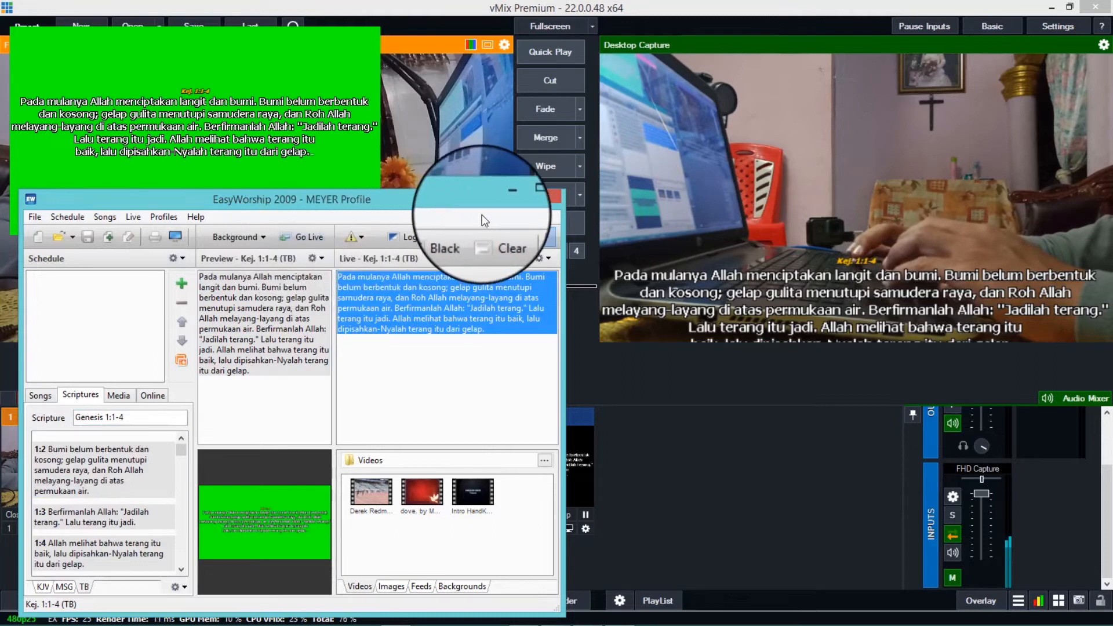
{"action": "left_click", "coordinate": [663, 381]}
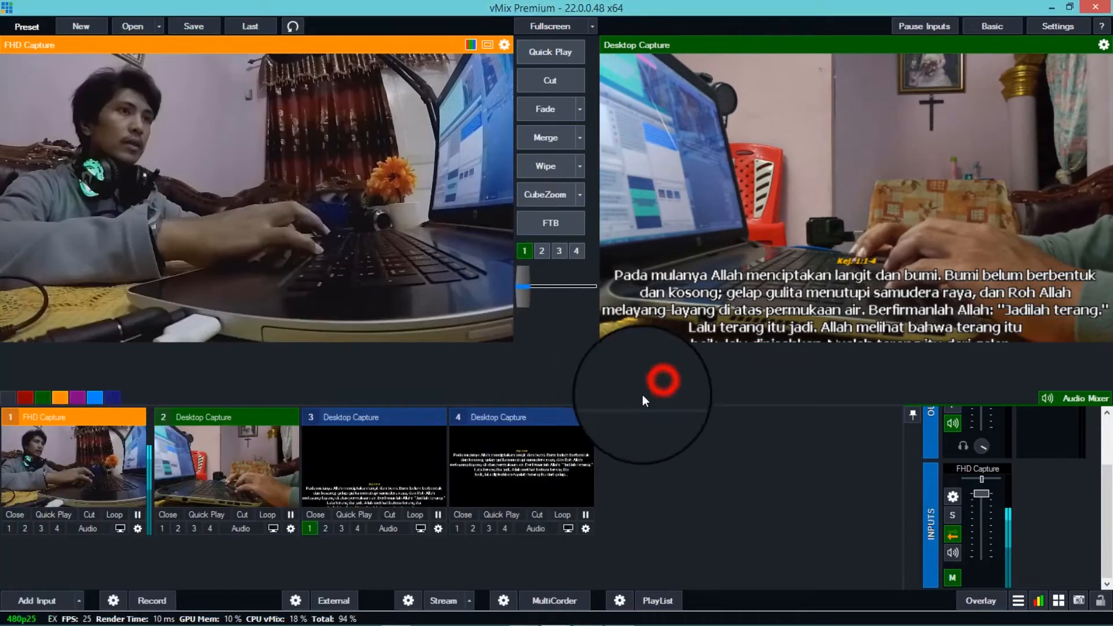
- Move the scripture text in input 4 to the lower part of the frame with Pan Y about -0.673
{"action": "left_click", "coordinate": [586, 528]}
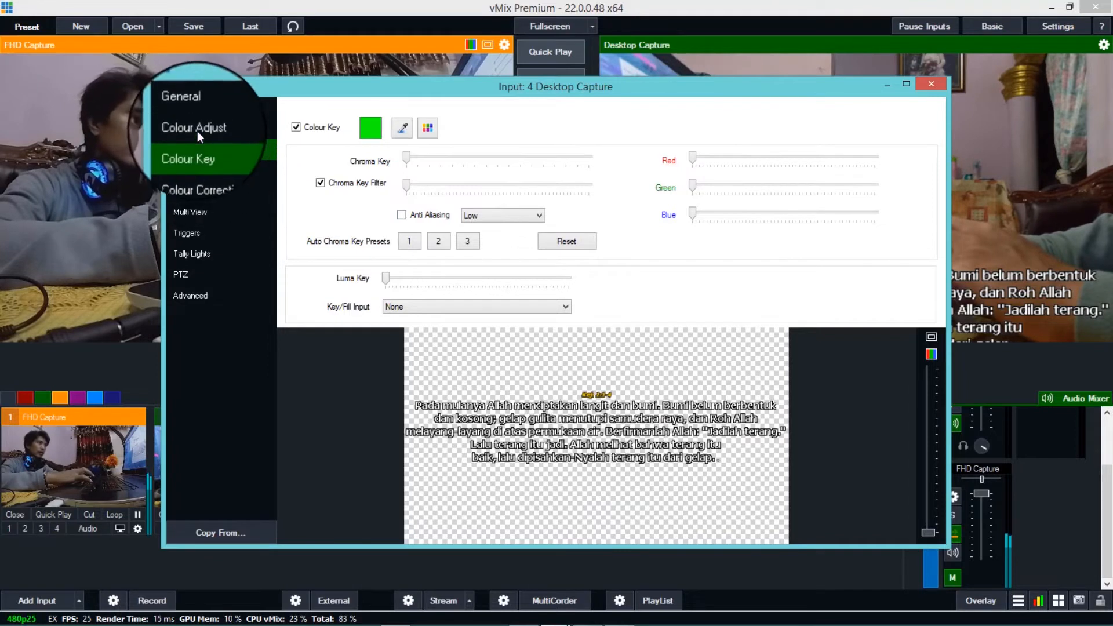
{"action": "left_click", "coordinate": [191, 191]}
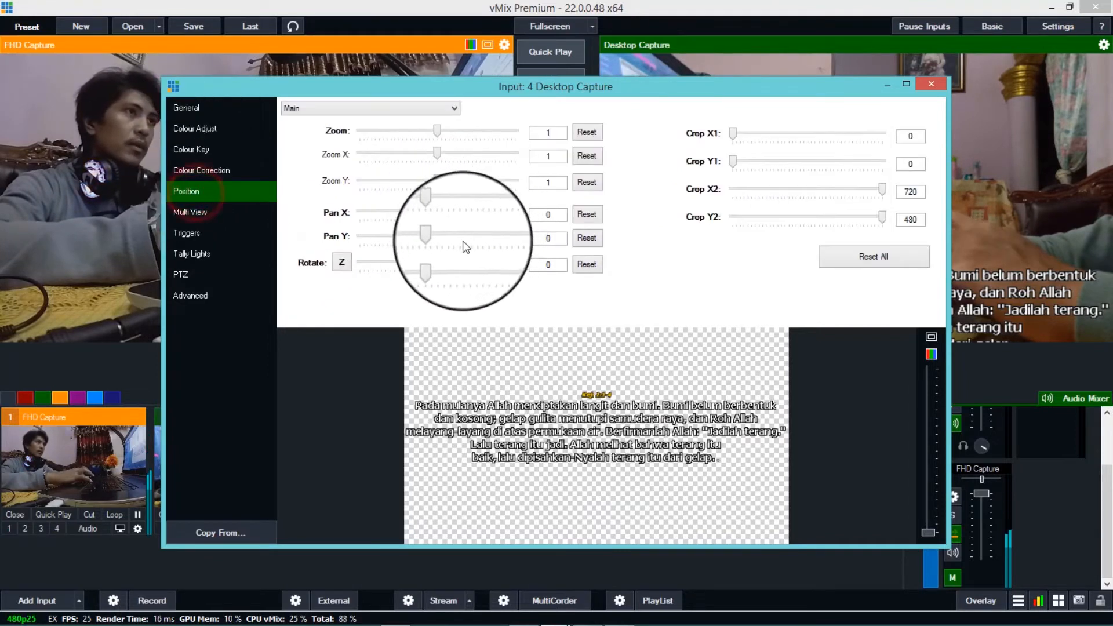
{"action": "left_click_drag", "start_coordinate": [439, 237], "coordinate": [413, 238]}
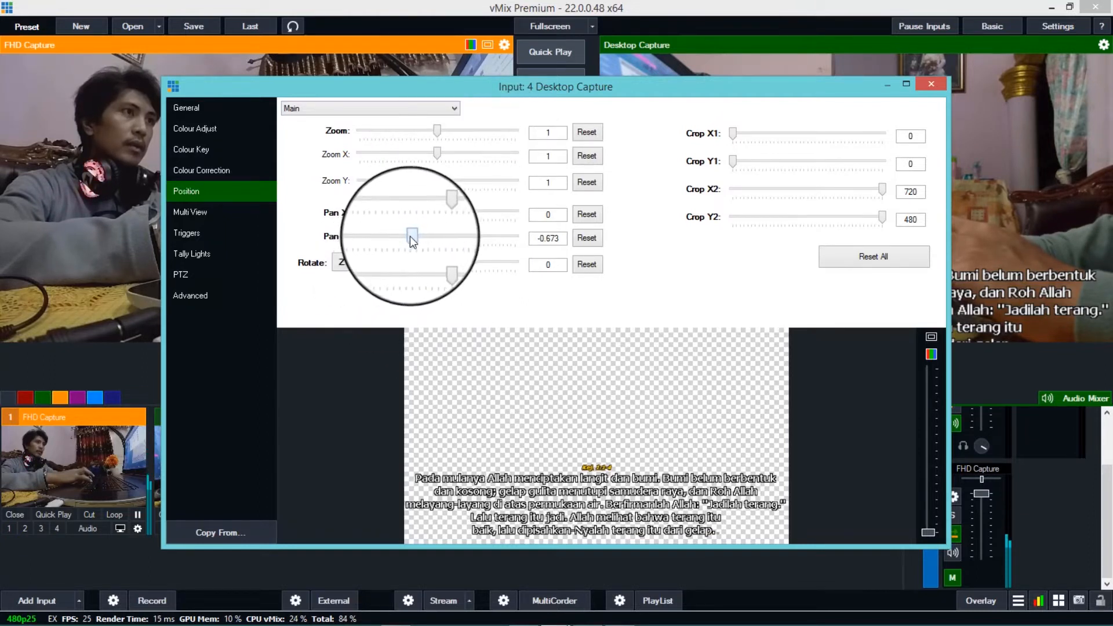
- Fine-tune the scripture text in input 4 with Pan Y about -0.637, Zoom Y reset and a slightly reduced Zoom X
{"action": "left_click_drag", "start_coordinate": [410, 235], "coordinate": [412, 236]}
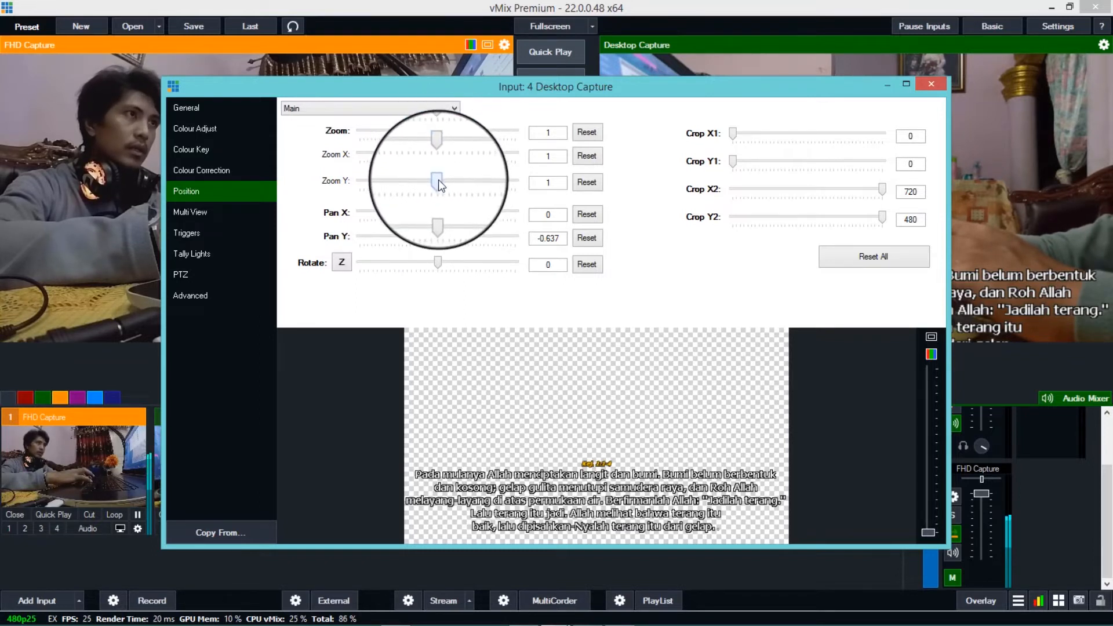
{"action": "left_click_drag", "start_coordinate": [439, 180], "coordinate": [441, 184]}
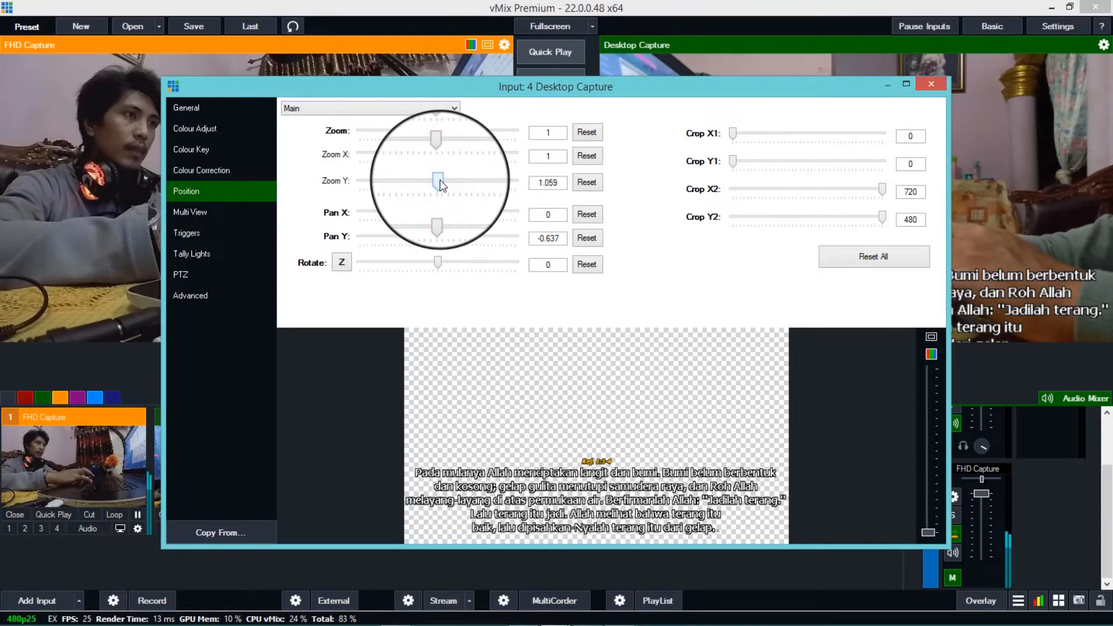
{"action": "left_click", "coordinate": [587, 183]}
{"action": "left_click_drag", "start_coordinate": [438, 151], "coordinate": [432, 152]}
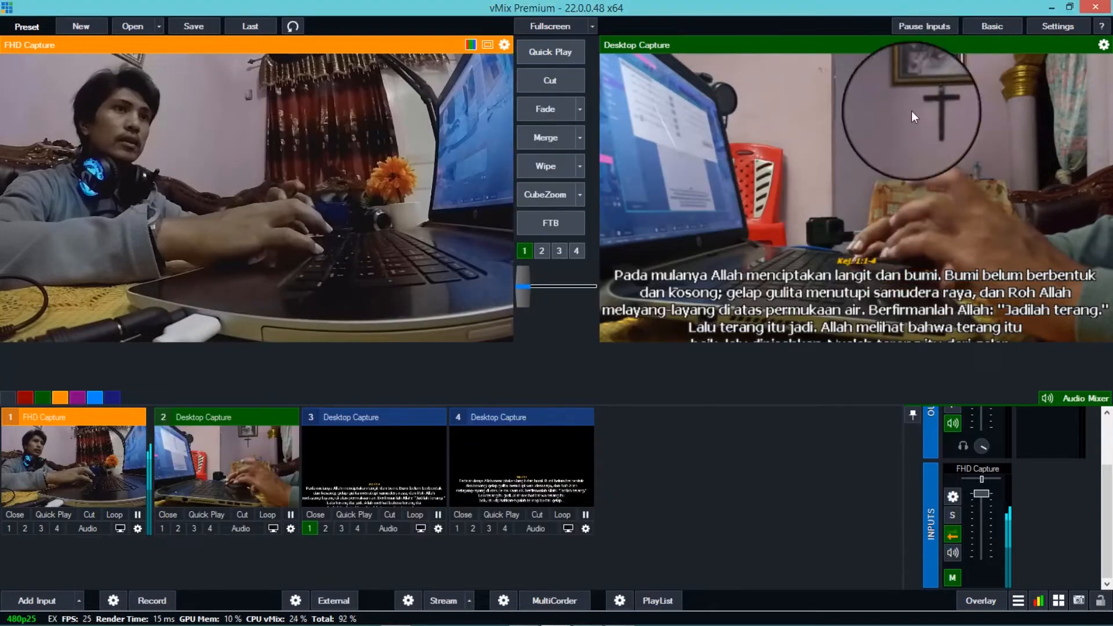
- Rename input 3 as LIRIK in its general settings
{"action": "left_click", "coordinate": [520, 488]}
{"action": "left_click", "coordinate": [411, 500]}
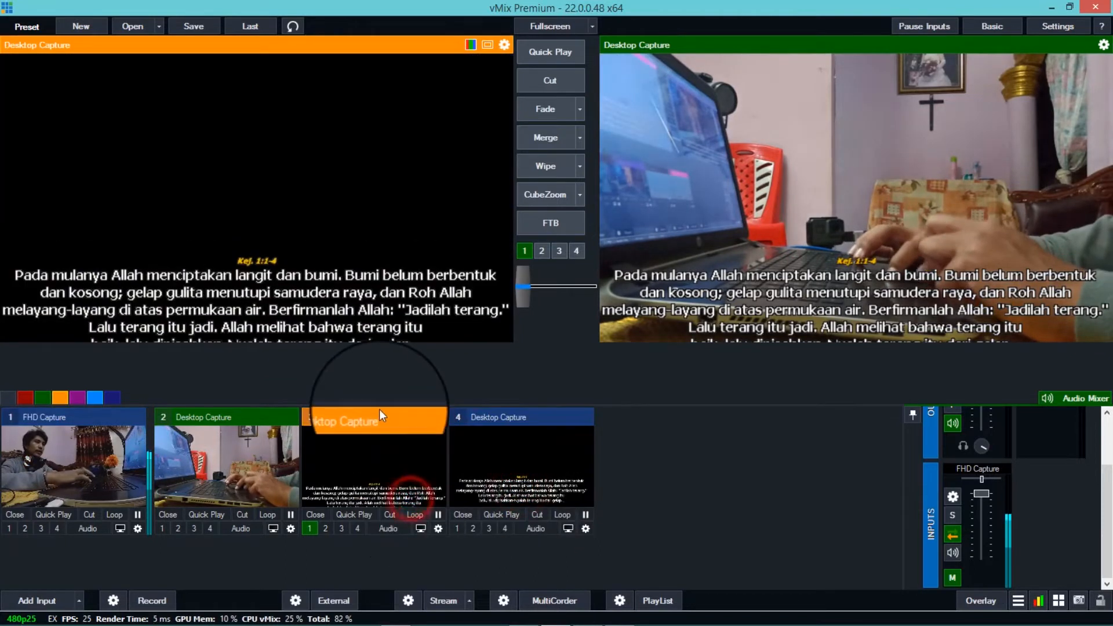
{"action": "left_click", "coordinate": [437, 531]}
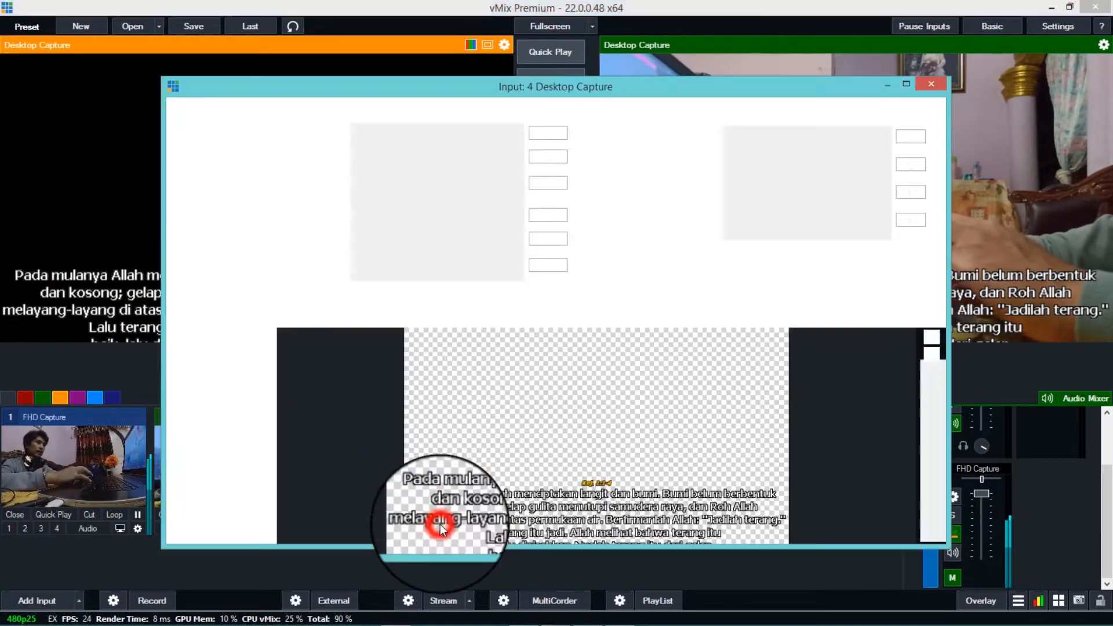
{"action": "left_click", "coordinate": [203, 114]}
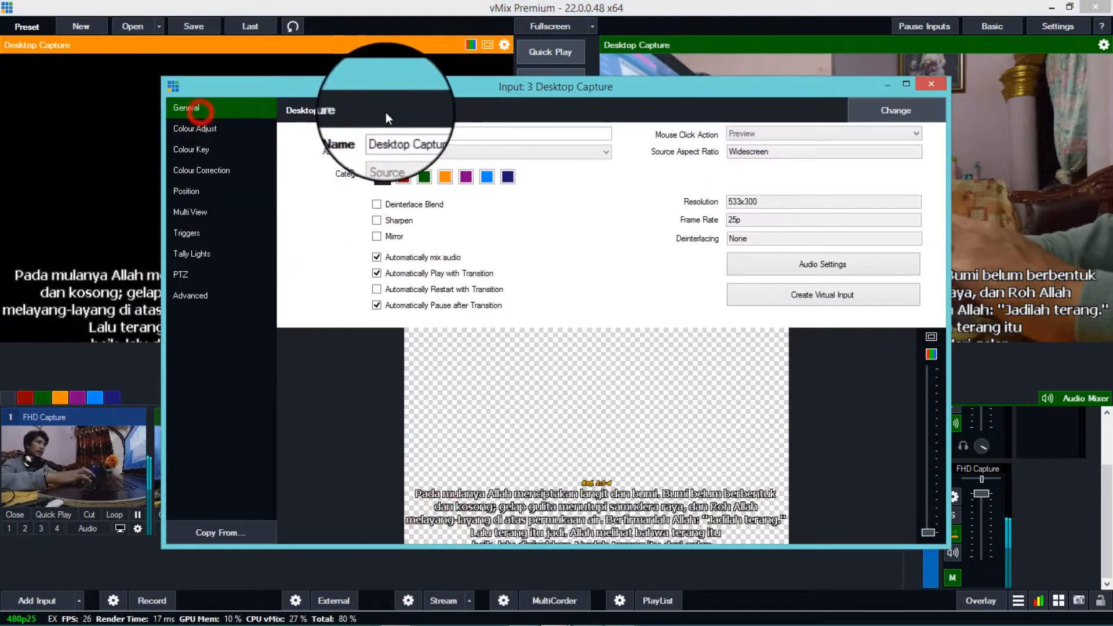
{"action": "left_click_drag", "start_coordinate": [442, 138], "coordinate": [356, 138]}
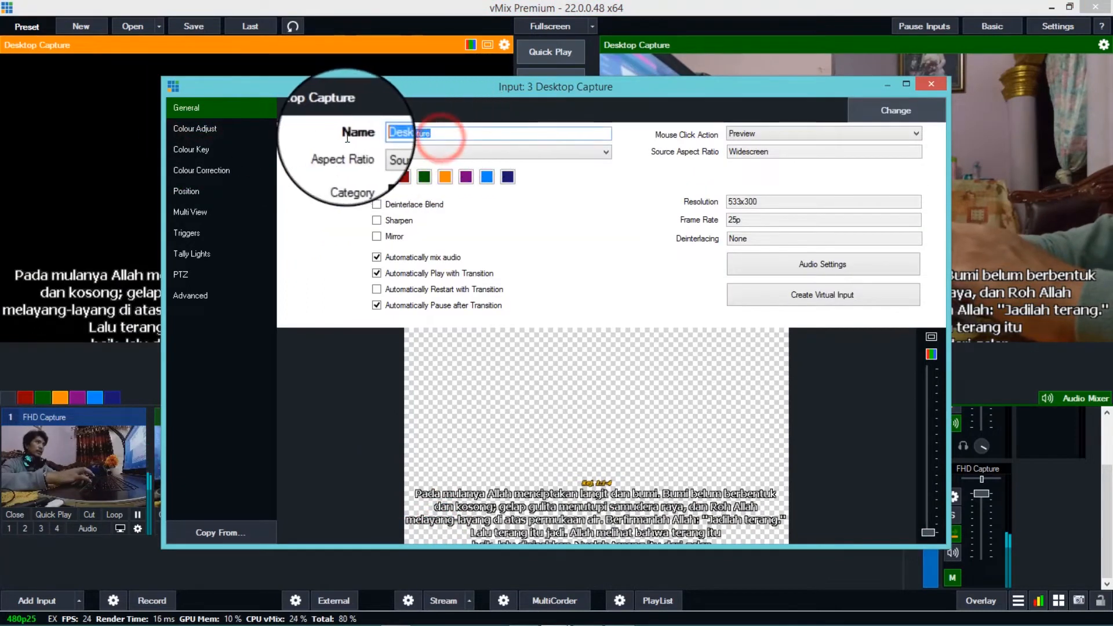
{"action": "type", "text": "LiRIK"}
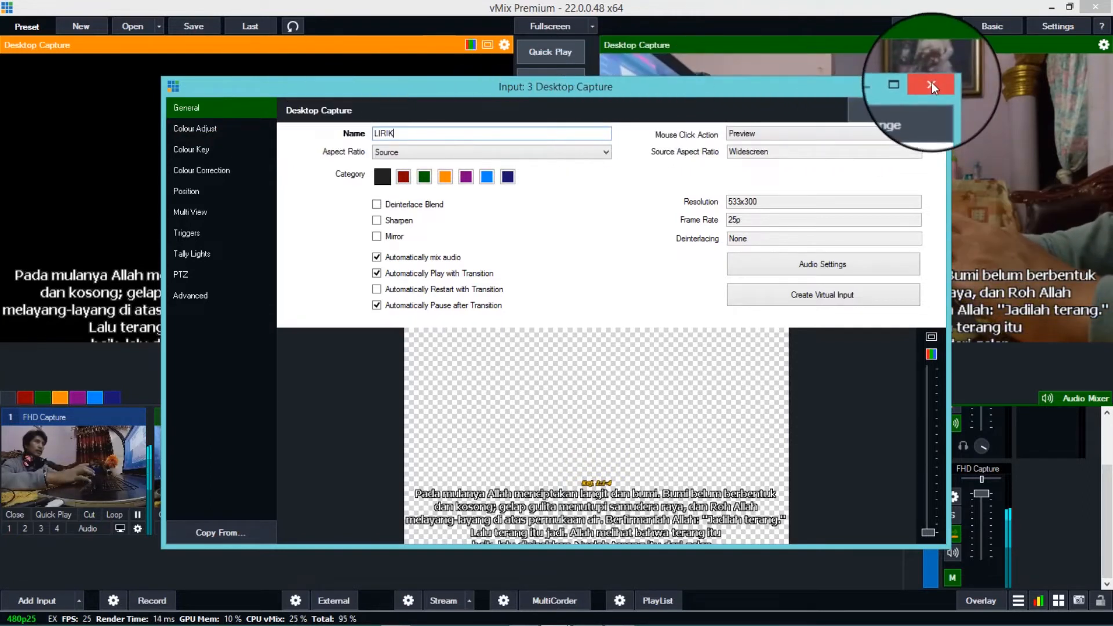
{"action": "left_click", "coordinate": [931, 83]}
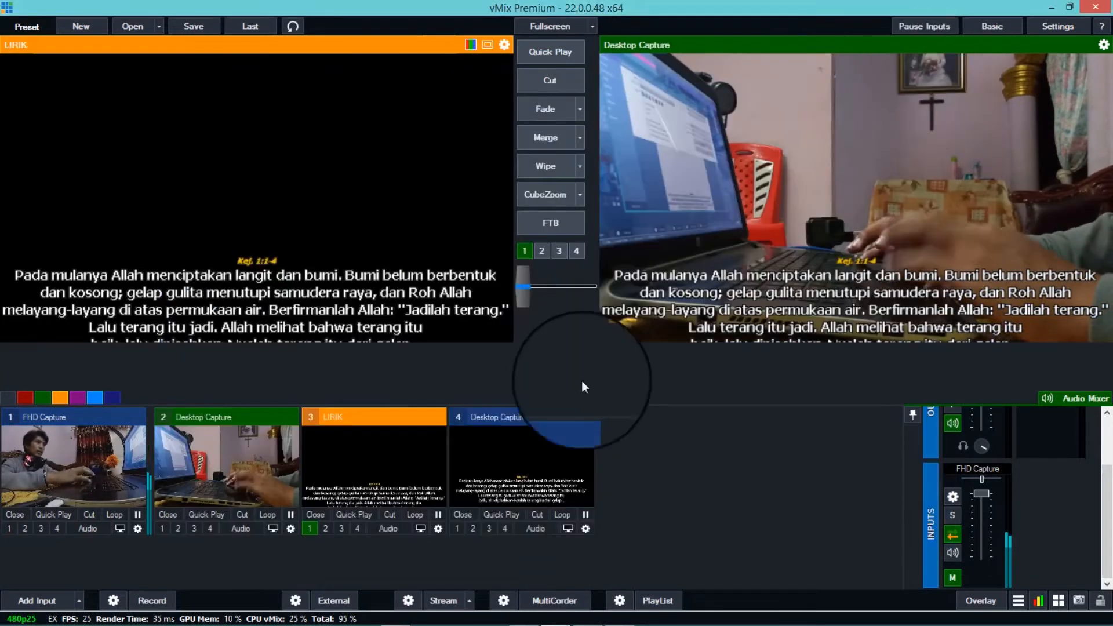
- Rename input 4 as ALKITAB in its general settings
{"action": "left_click", "coordinate": [542, 422]}
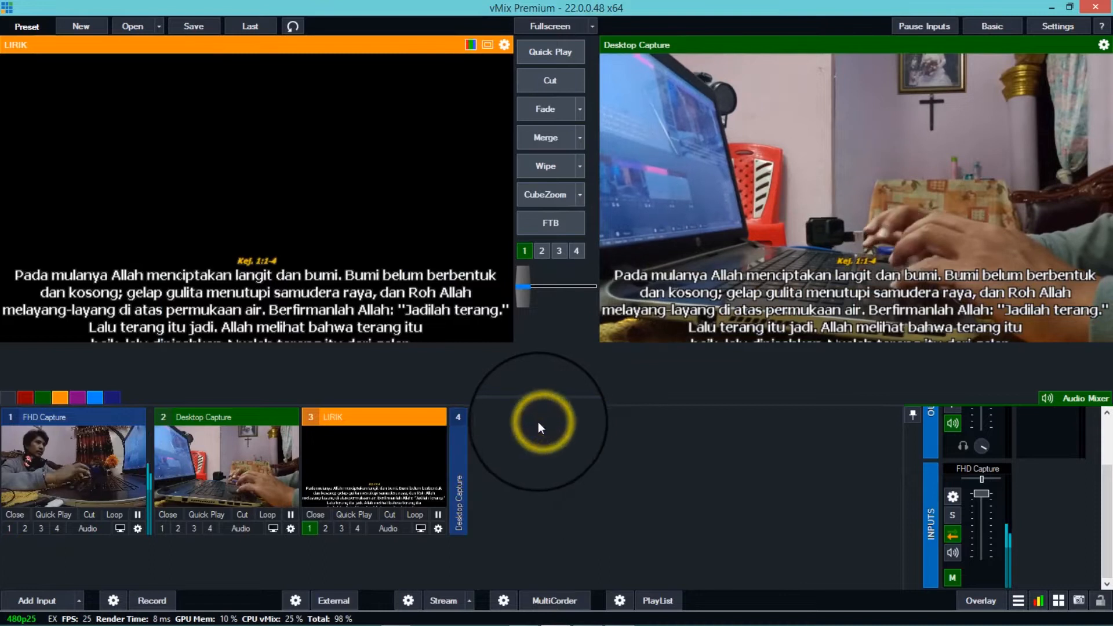
{"action": "left_click", "coordinate": [462, 433]}
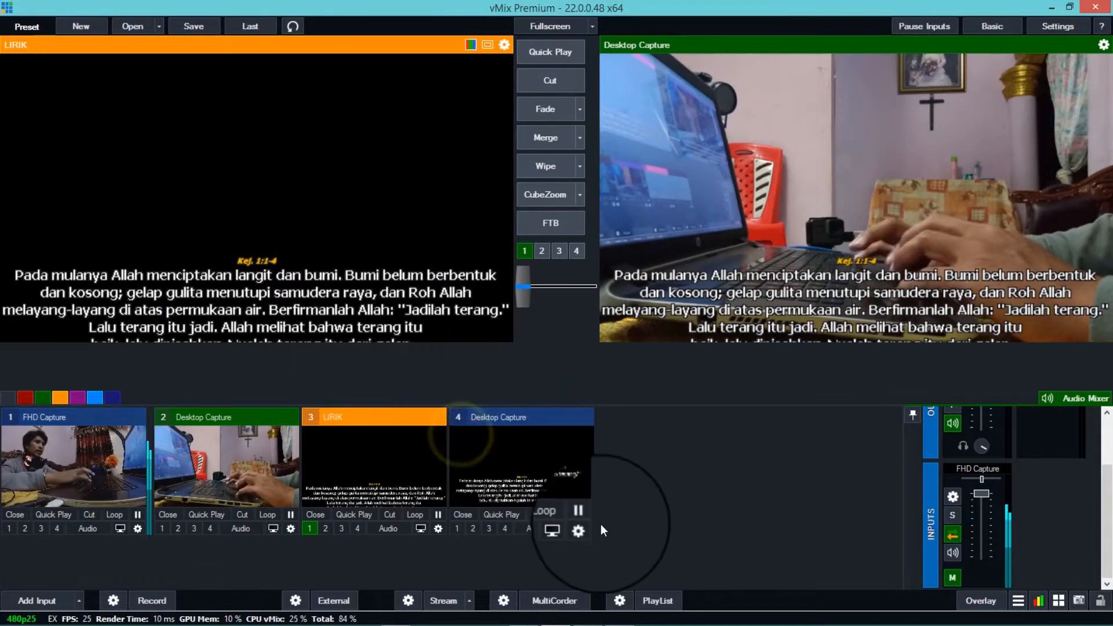
{"action": "left_click", "coordinate": [586, 527]}
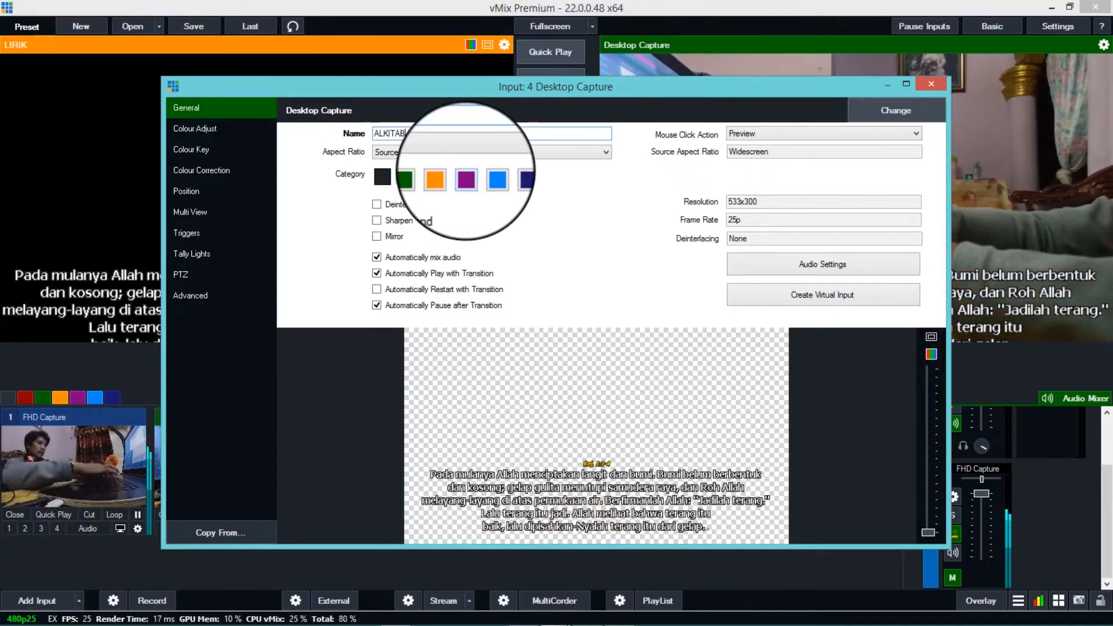
{"action": "left_click", "coordinate": [929, 85]}
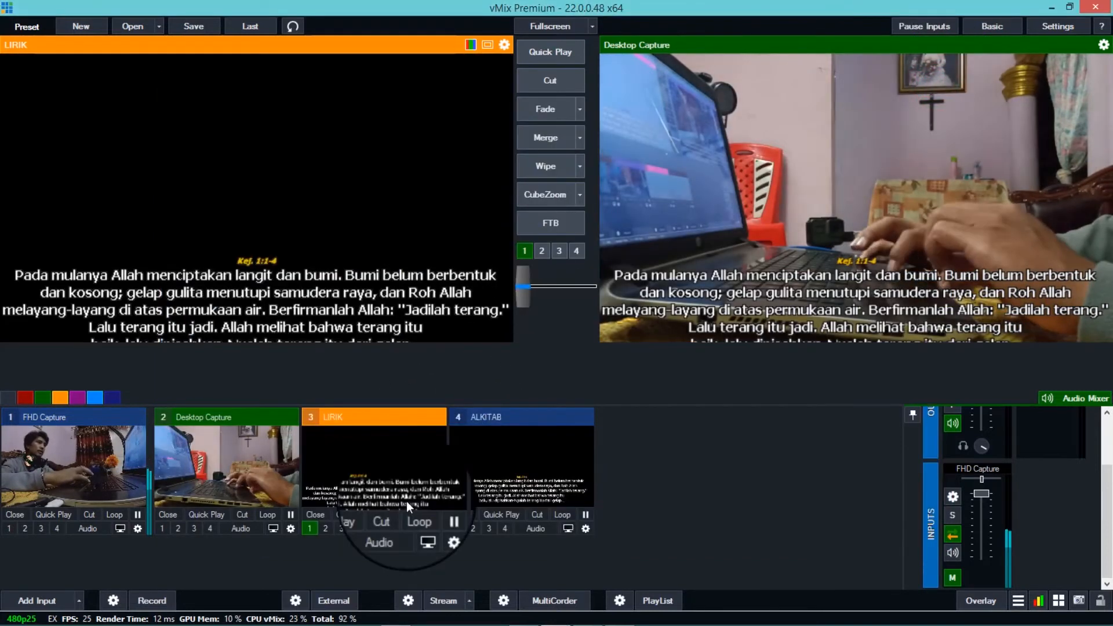
- Compare the ALKITAB and LIRIK inputs in the preview and show ALKITAB on overlay channel 1
{"action": "left_click", "coordinate": [529, 490]}
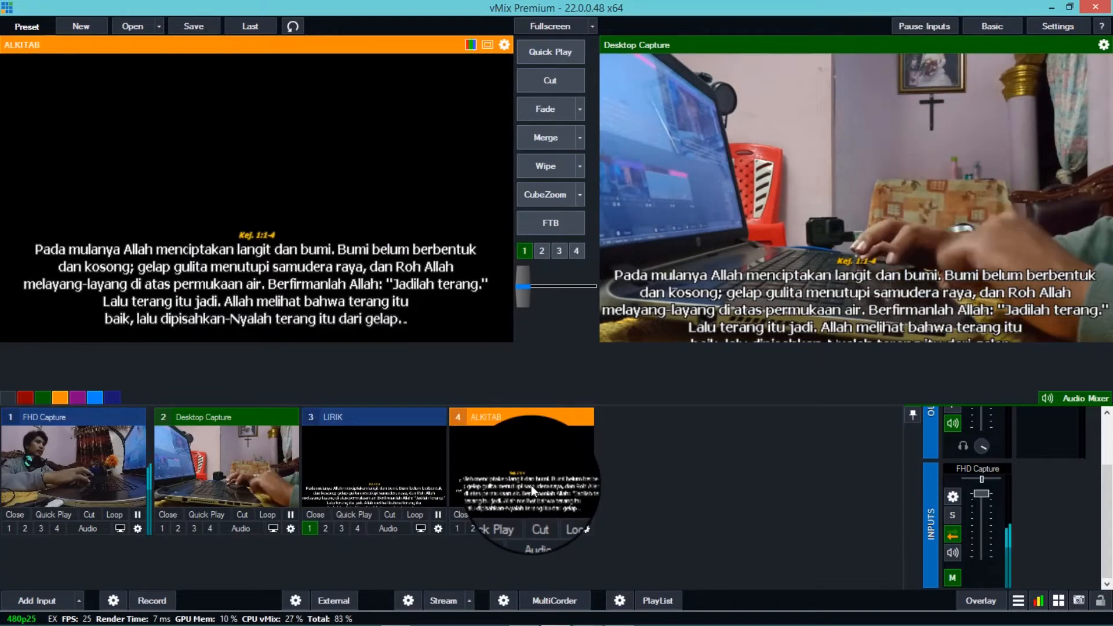
{"action": "left_click", "coordinate": [404, 485]}
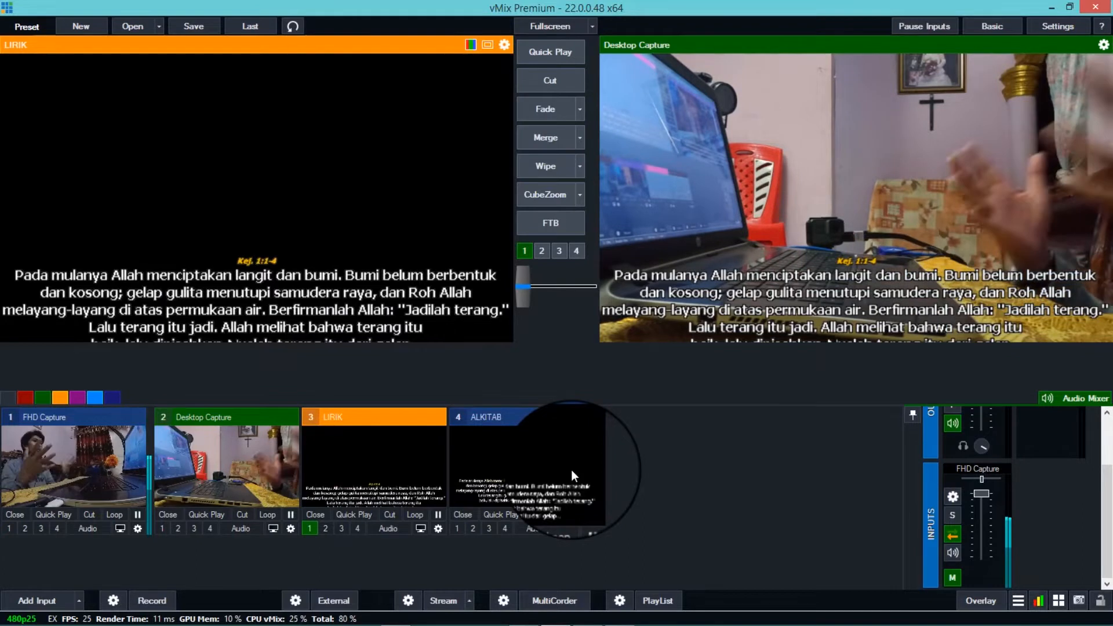
{"action": "left_click", "coordinate": [457, 531]}
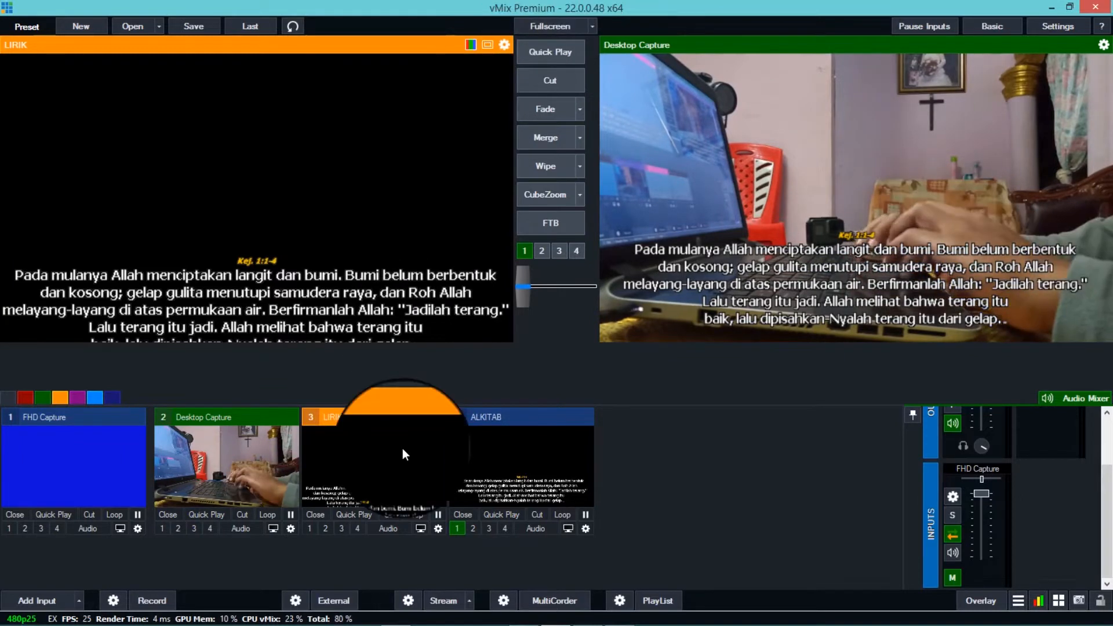
- Switch to Chrome, open a new browser window, and return to vMix
{"action": "mouse_move", "coordinate": [369, 624]}
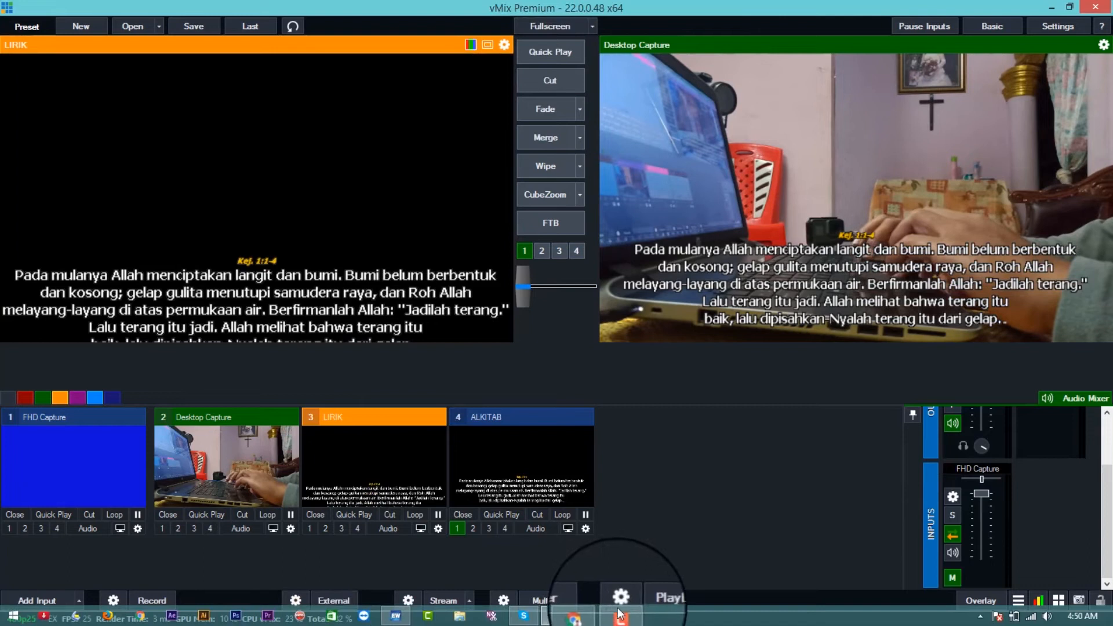
{"action": "mouse_move", "coordinate": [335, 621]}
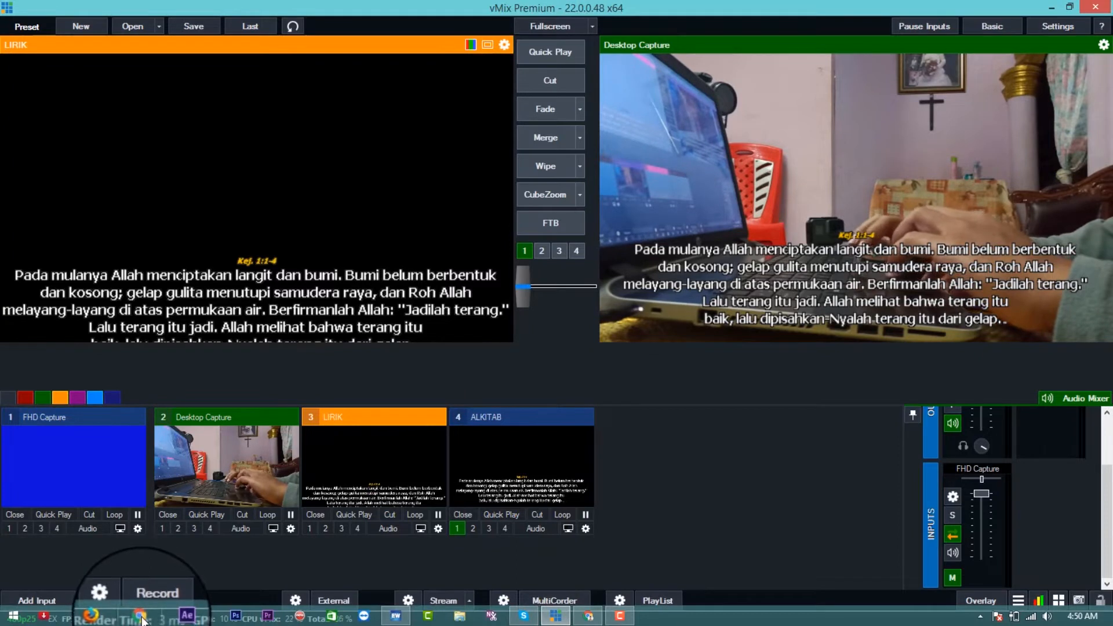
{"action": "left_click", "coordinate": [588, 616]}
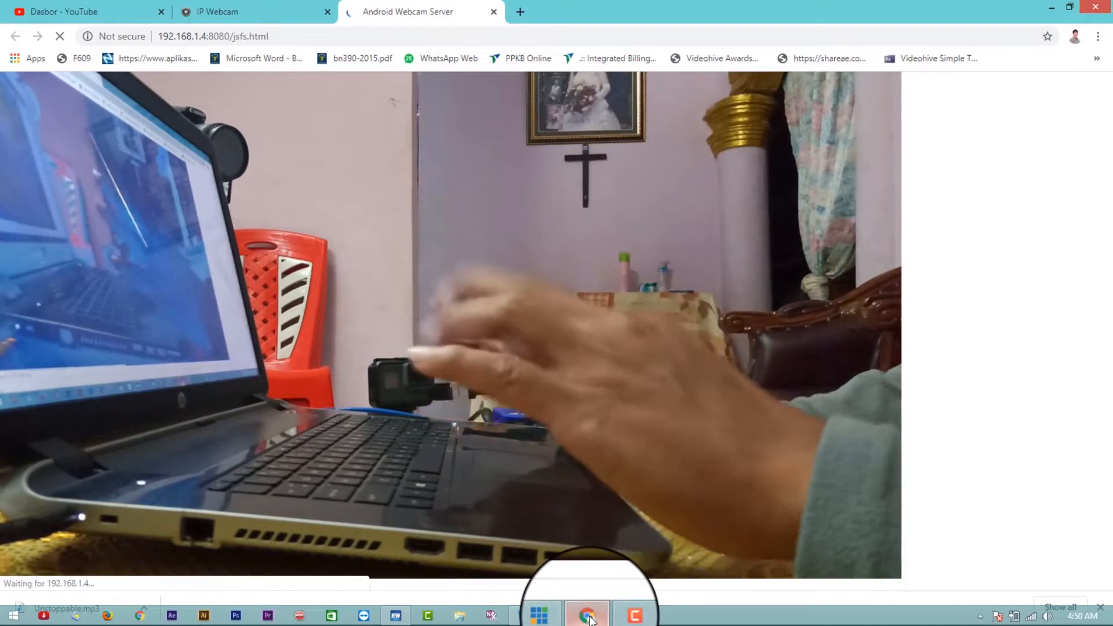
{"action": "left_click", "coordinate": [139, 618]}
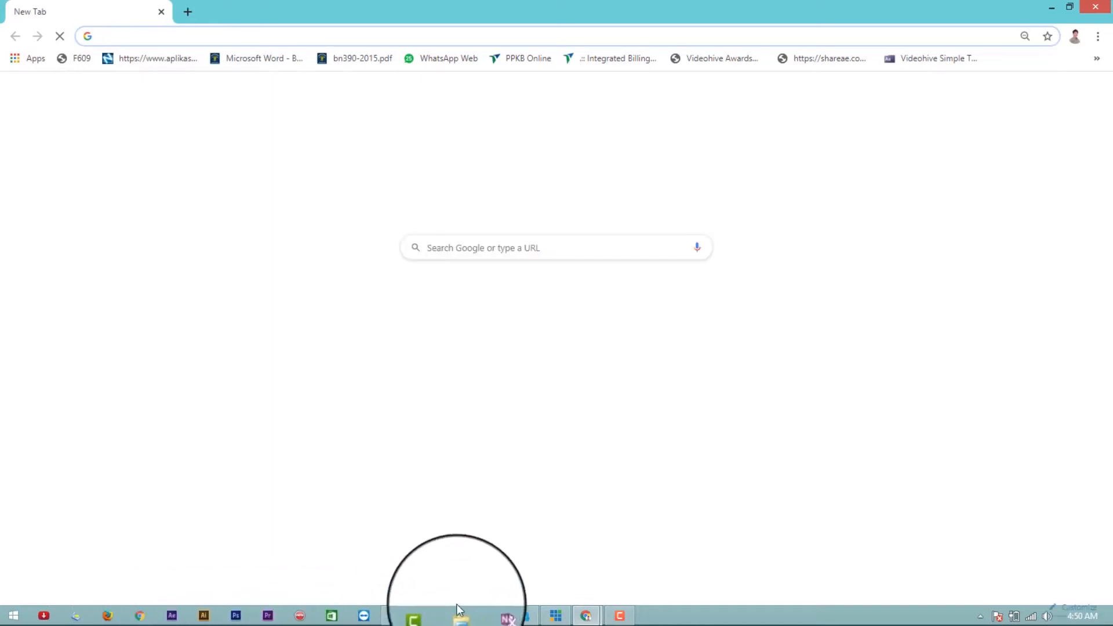
{"action": "left_click", "coordinate": [568, 615]}
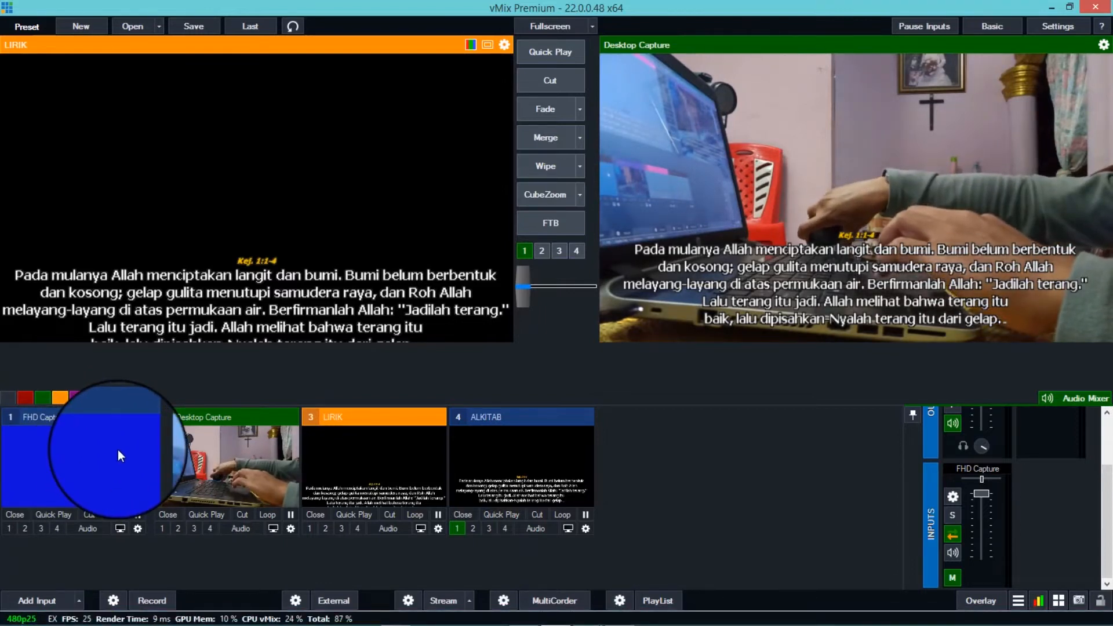
- Go to the new Chrome window, open facebook.com and dismiss the ad credit notice
{"action": "mouse_move", "coordinate": [272, 625]}
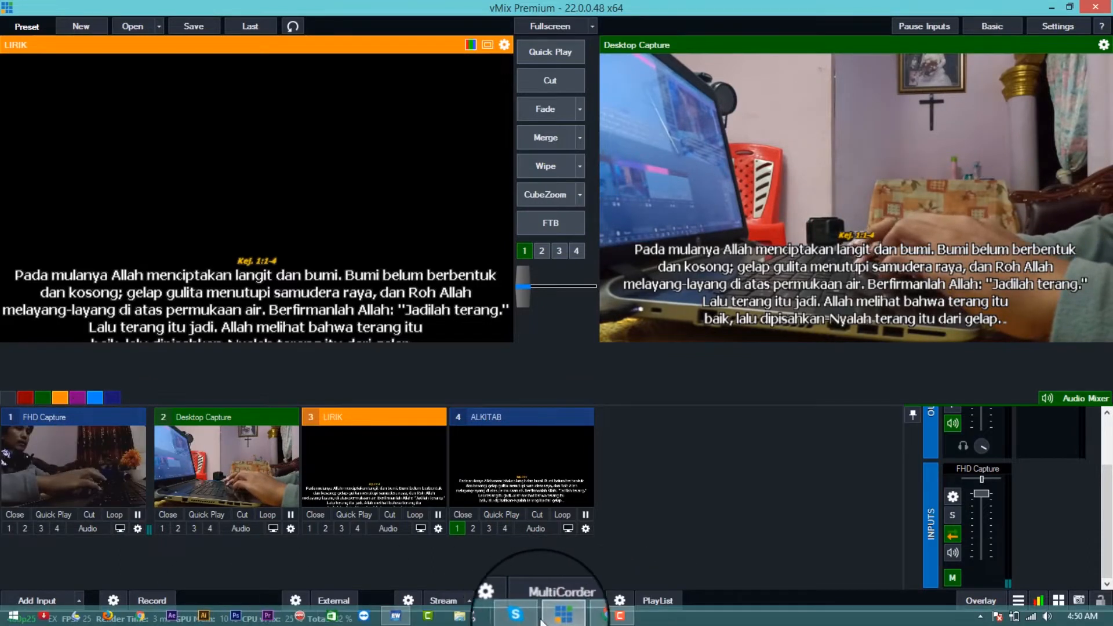
{"action": "mouse_move", "coordinate": [601, 616]}
{"action": "left_click", "coordinate": [635, 562]}
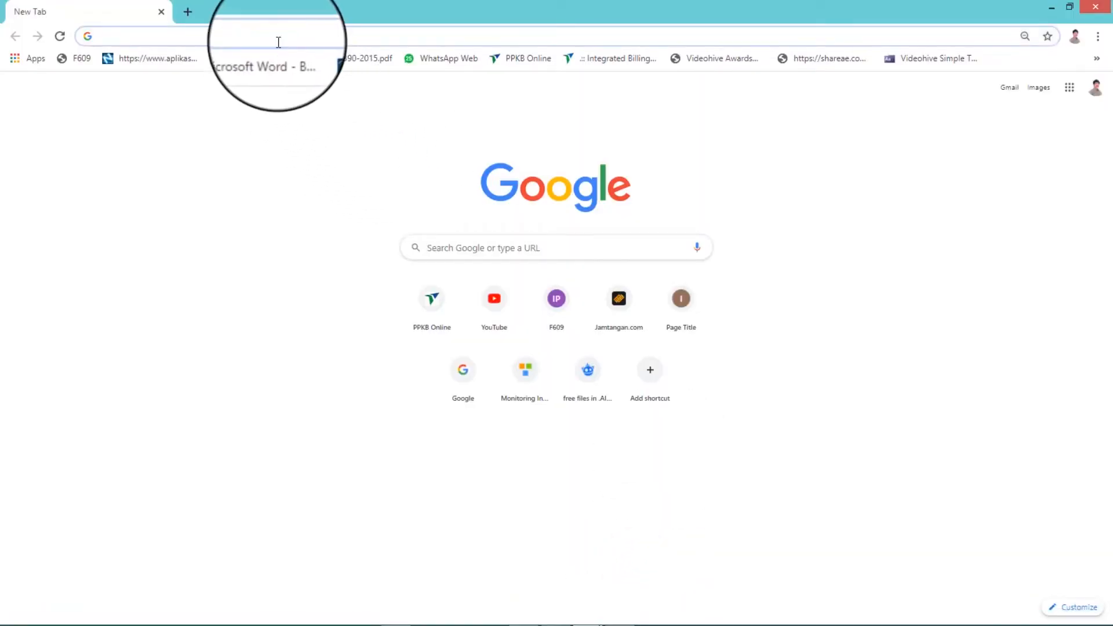
{"action": "type", "text": "FACE"}
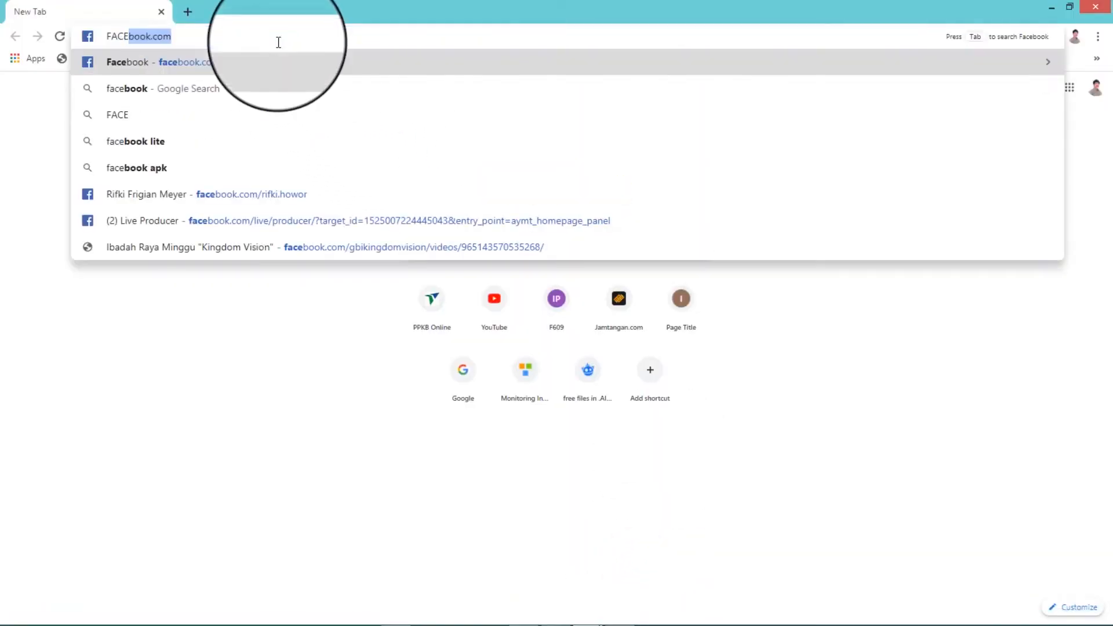
{"action": "key", "text": "Return"}
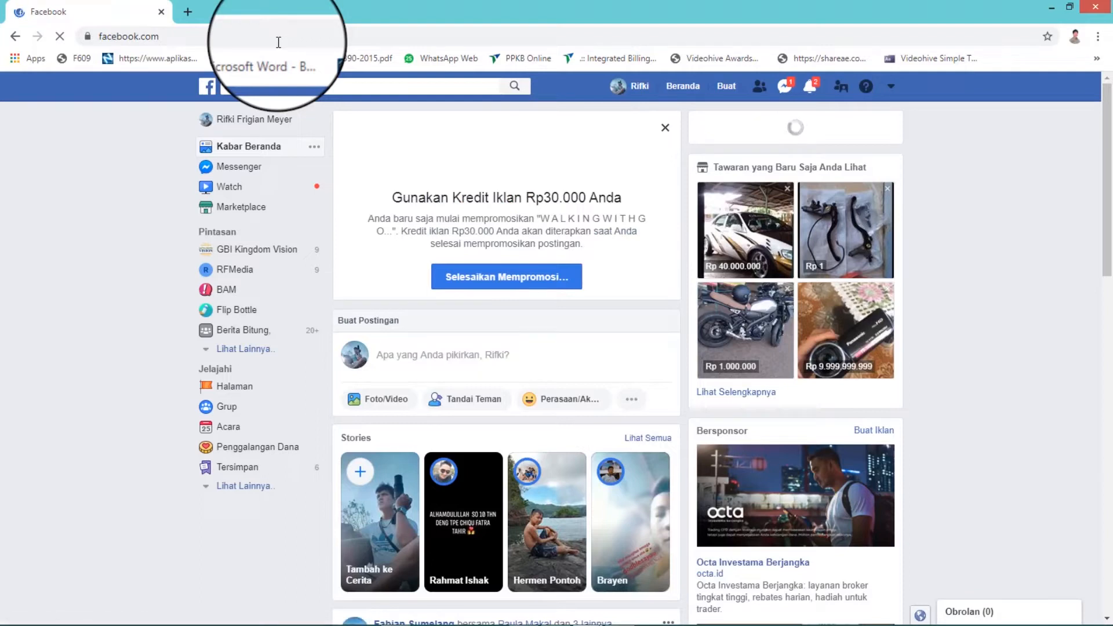
{"action": "left_click", "coordinate": [666, 129]}
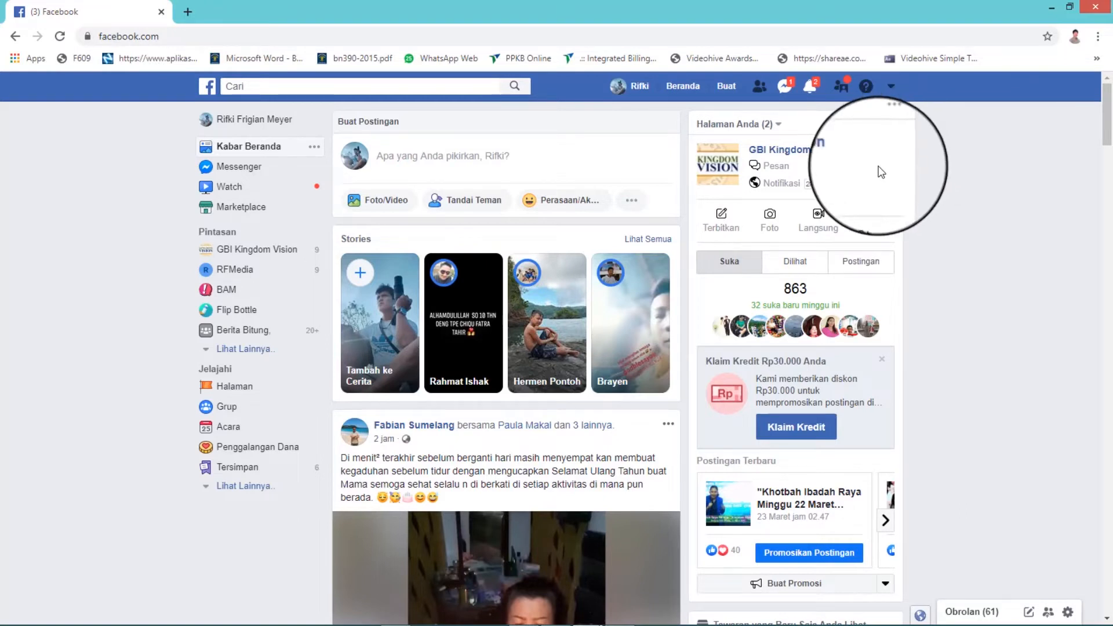
- Open Live Producer from the GBI Kingdom Vision page and set the broadcast to share to the personal timeline with privacy Hanya saya
{"action": "left_click", "coordinate": [821, 221]}
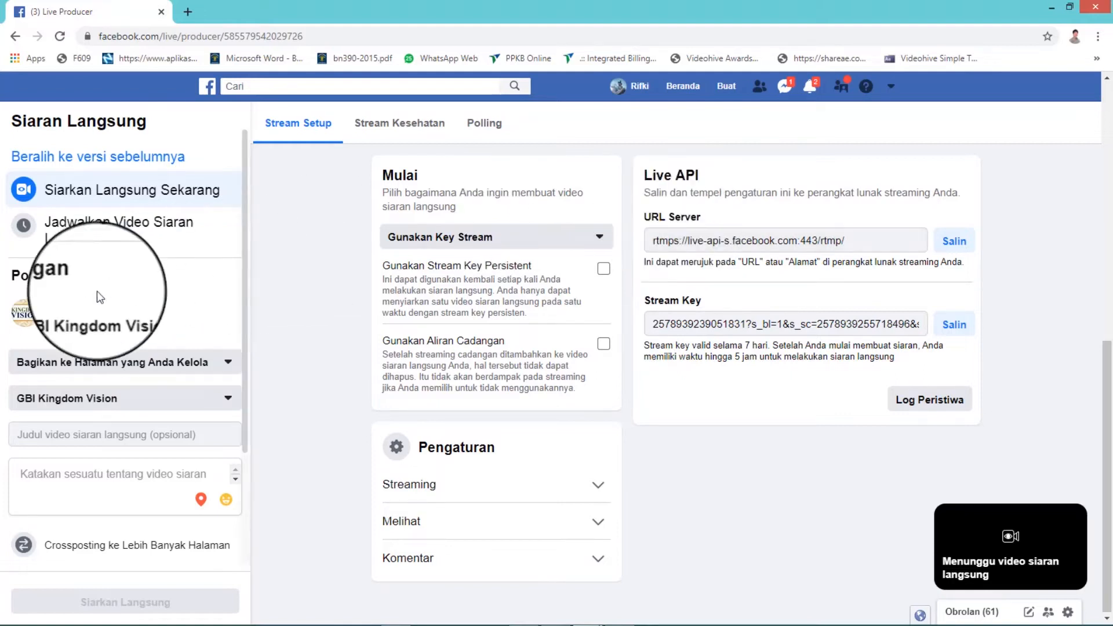
{"action": "left_click", "coordinate": [229, 366]}
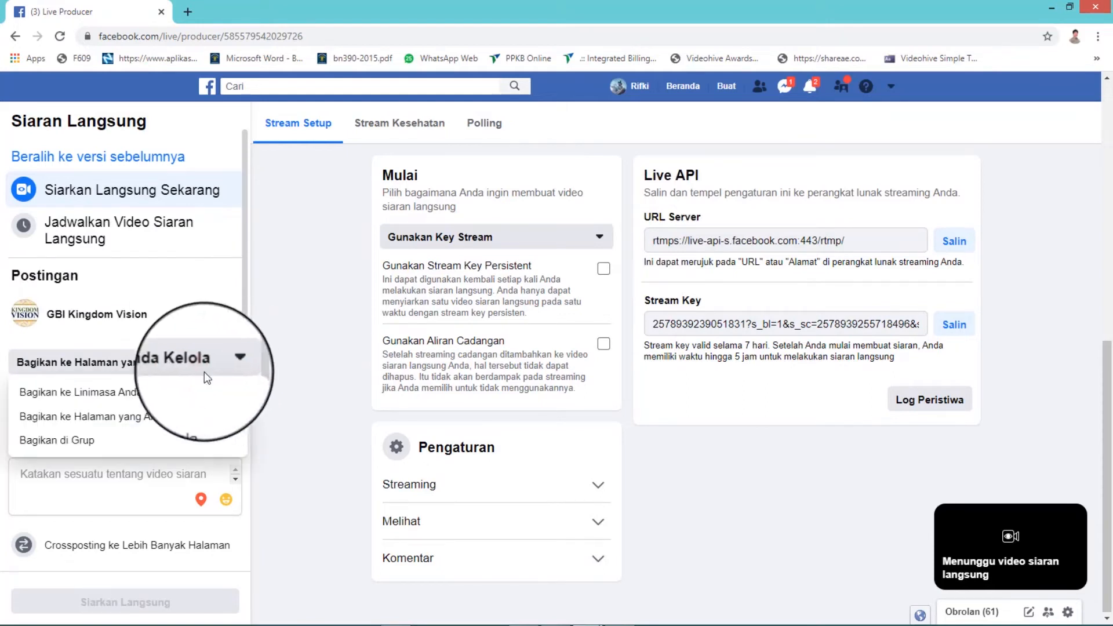
{"action": "left_click", "coordinate": [163, 398]}
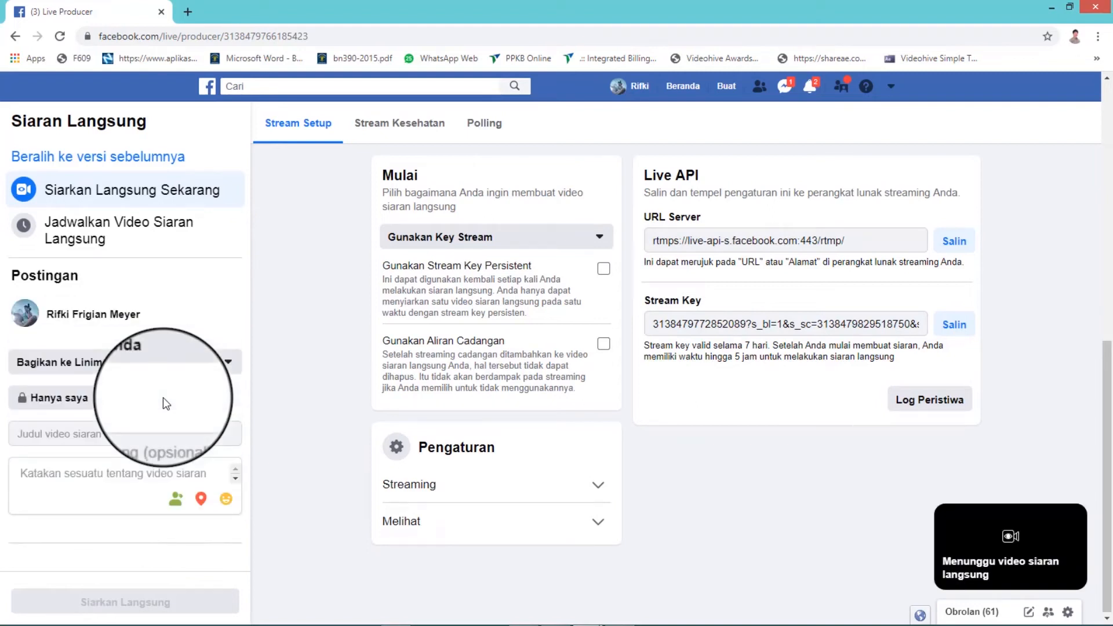
{"action": "left_click", "coordinate": [76, 399]}
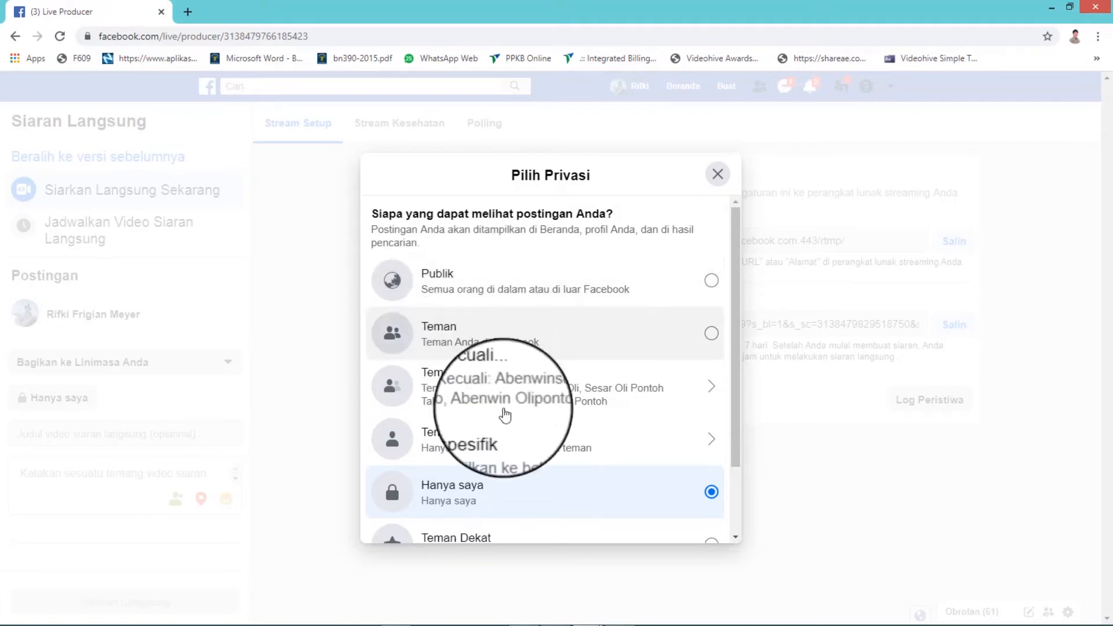
{"action": "left_click", "coordinate": [472, 509]}
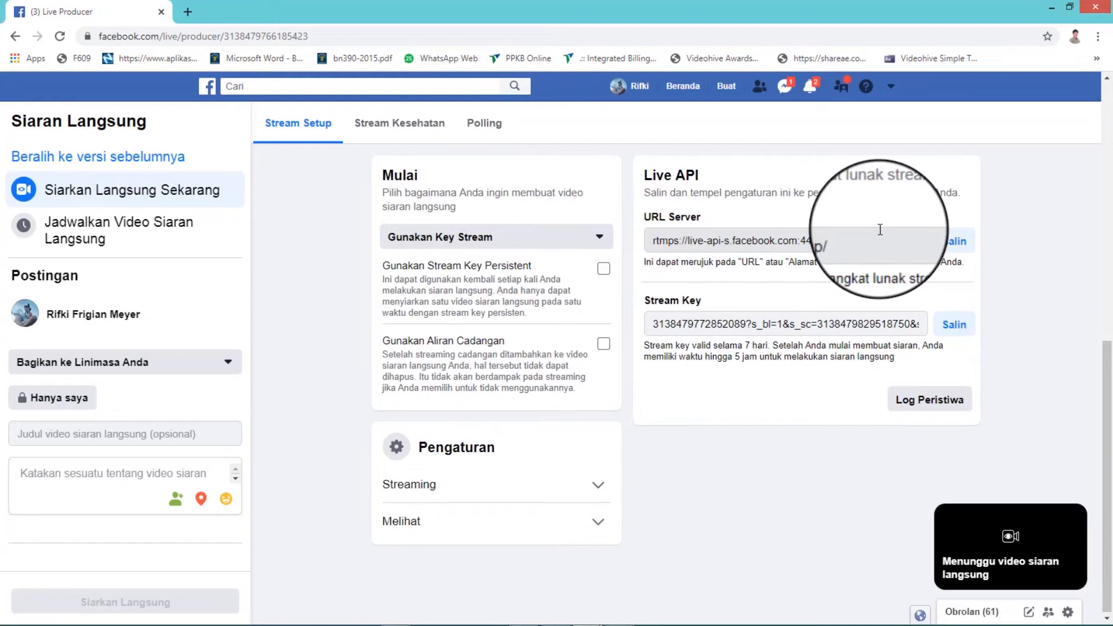
- Copy the server URL from Facebook's Live API section, then switch to vMix and open the Streaming Settings
{"action": "left_click", "coordinate": [793, 331]}
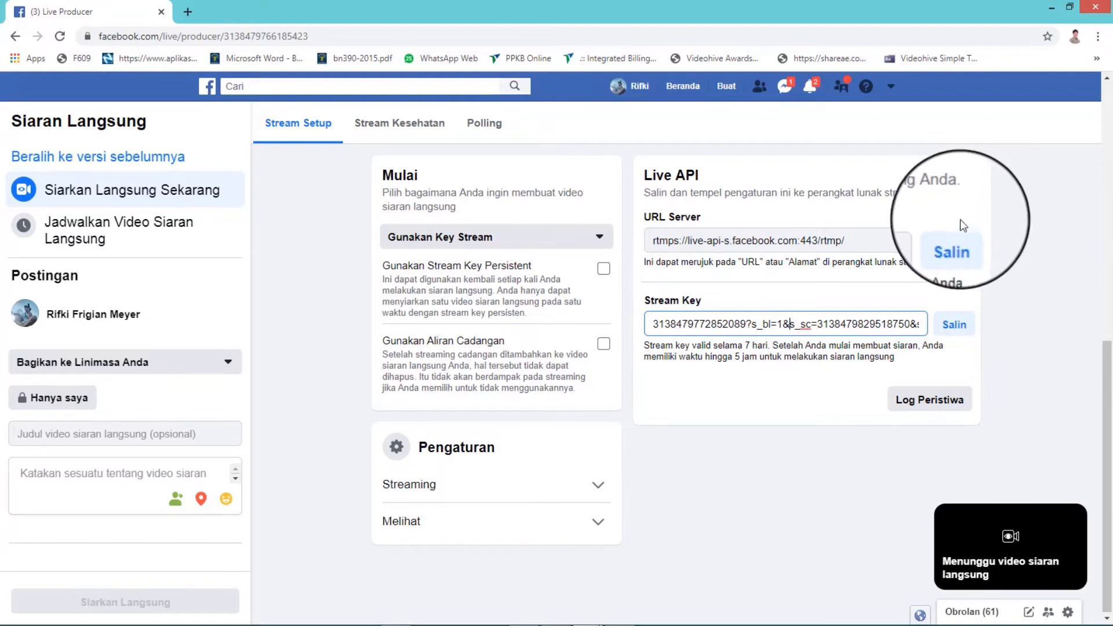
{"action": "left_click", "coordinate": [955, 242]}
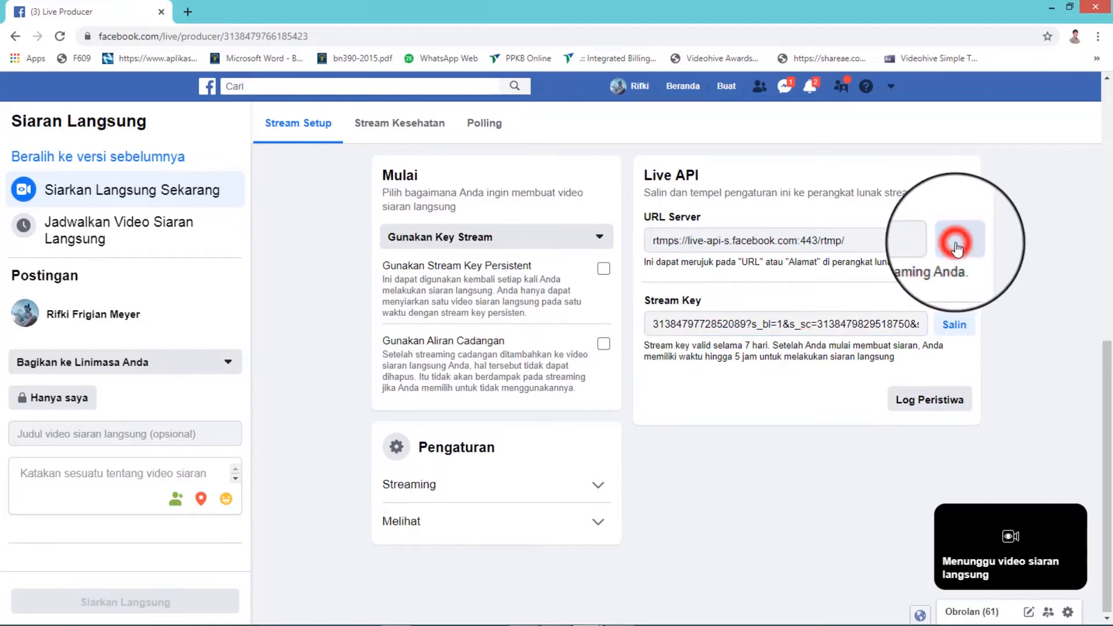
{"action": "mouse_move", "coordinate": [455, 617]}
{"action": "left_click", "coordinate": [555, 615]}
{"action": "left_click", "coordinate": [555, 616]}
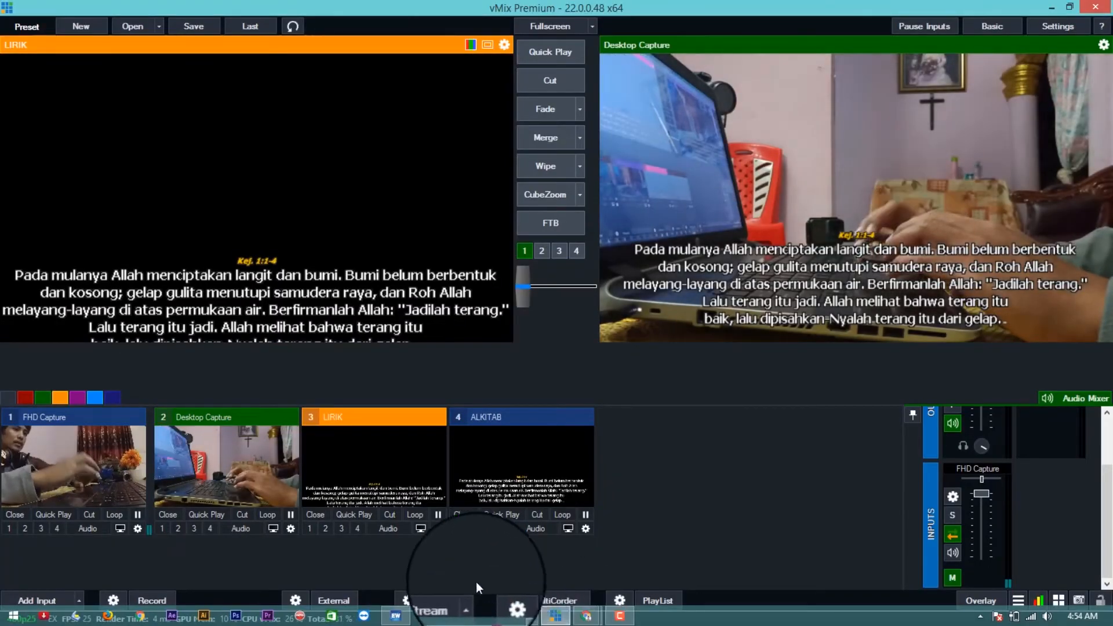
{"action": "left_click", "coordinate": [405, 606]}
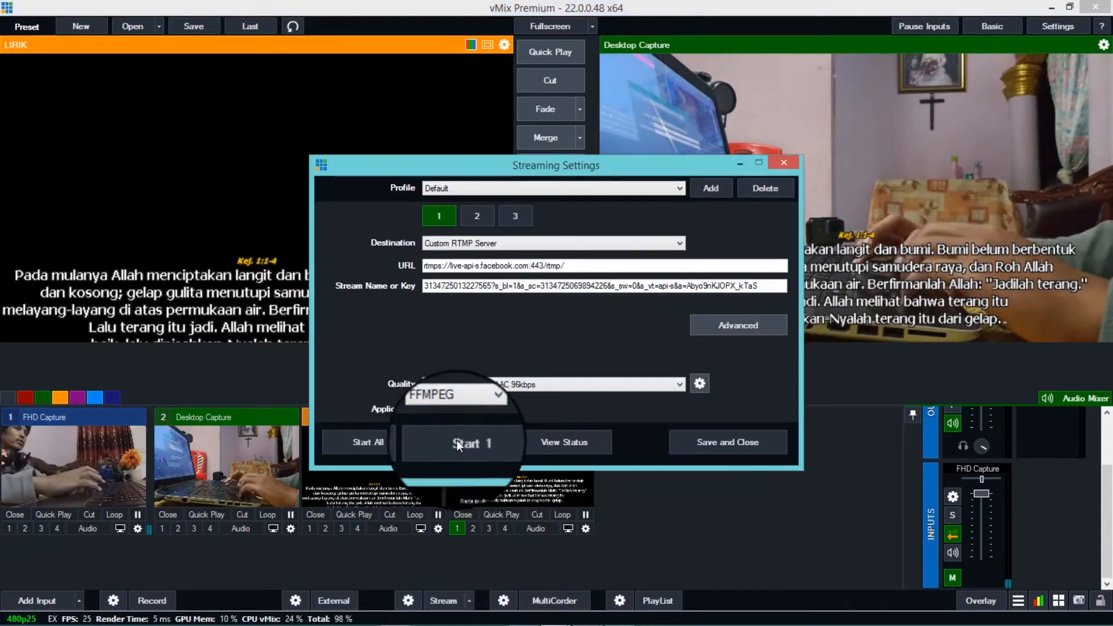
- Set the streaming destination for channel 1 to None to clear the old server URL and stream key
{"action": "left_click", "coordinate": [453, 245]}
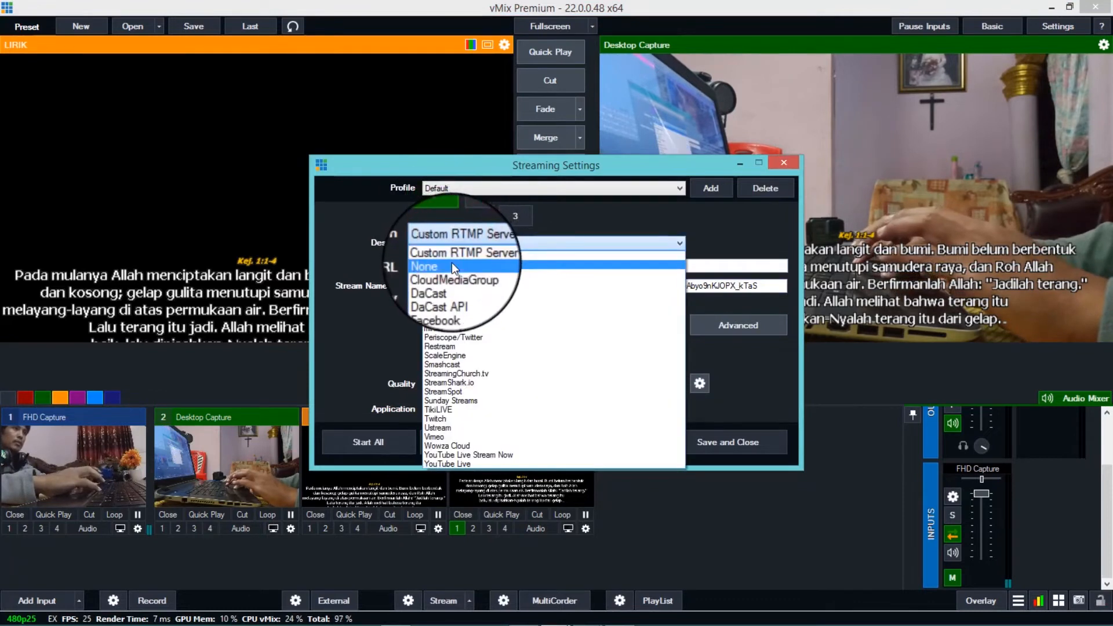
{"action": "left_click", "coordinate": [451, 261]}
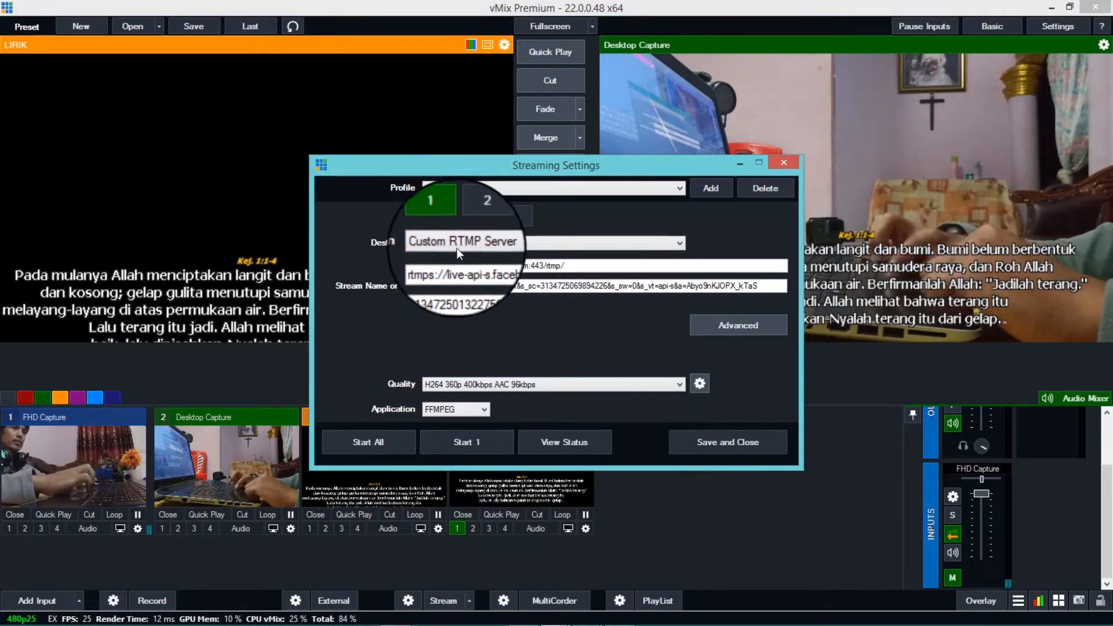
{"action": "left_click", "coordinate": [457, 248]}
{"action": "left_click", "coordinate": [454, 267]}
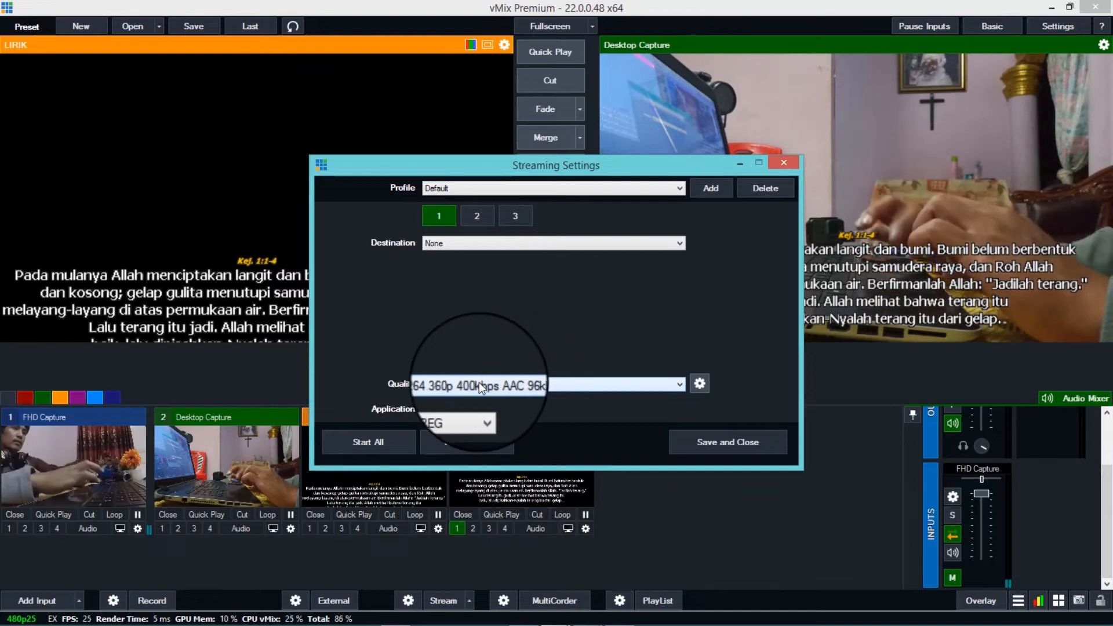
- Examine the available streaming quality presets, comparing their resolutions and bitrates
{"action": "left_click", "coordinate": [531, 388]}
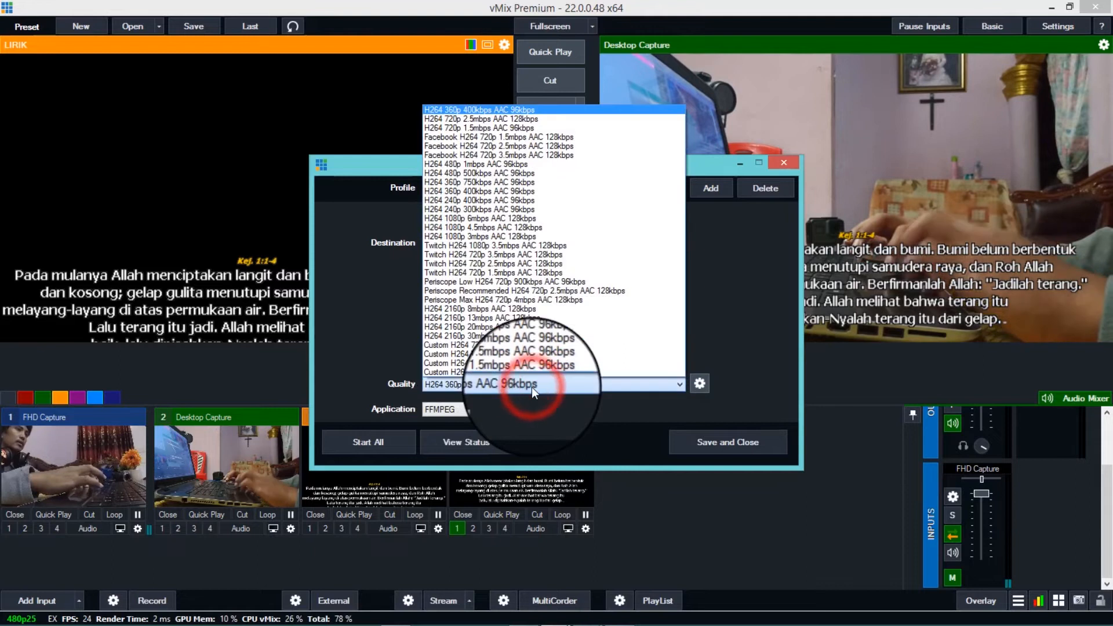
{"action": "left_click", "coordinate": [532, 388]}
{"action": "left_click", "coordinate": [531, 387]}
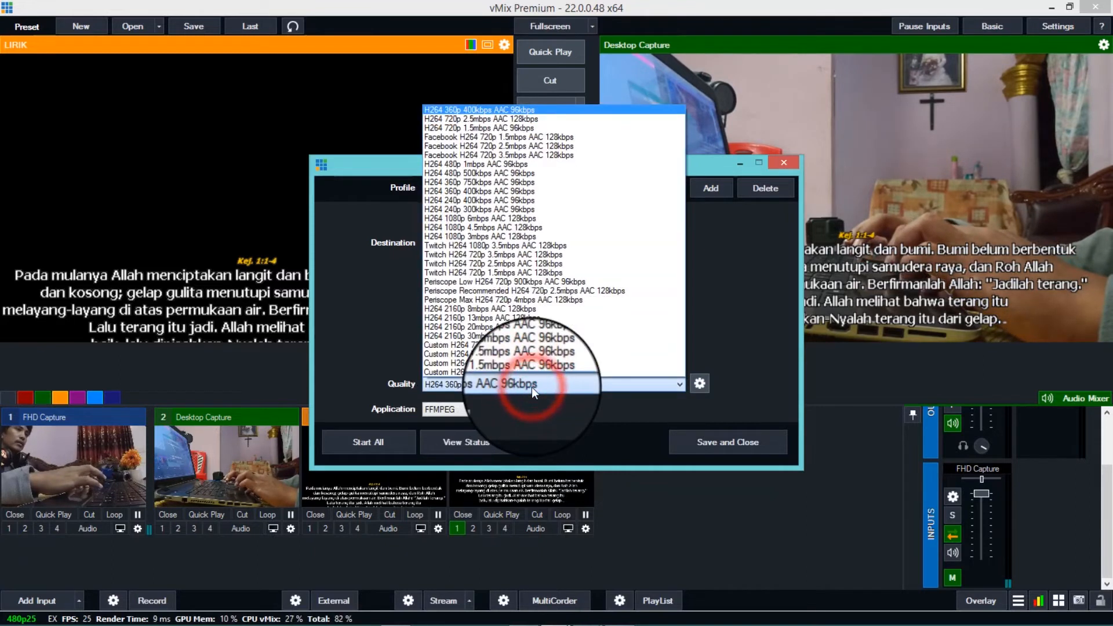
{"action": "left_click", "coordinate": [531, 387]}
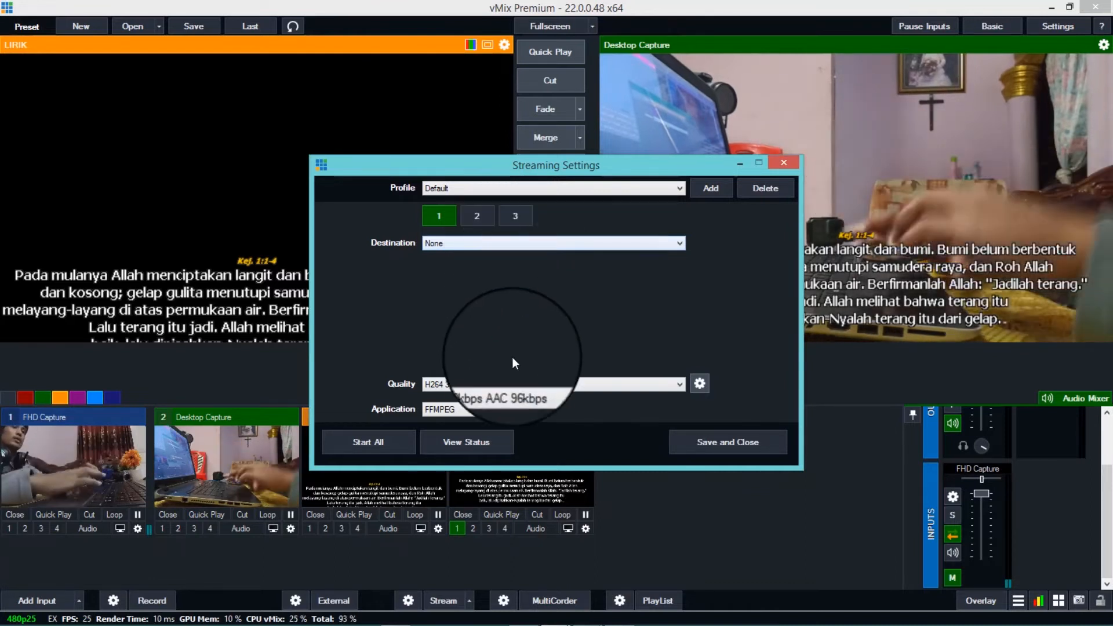
{"action": "left_click", "coordinate": [516, 384]}
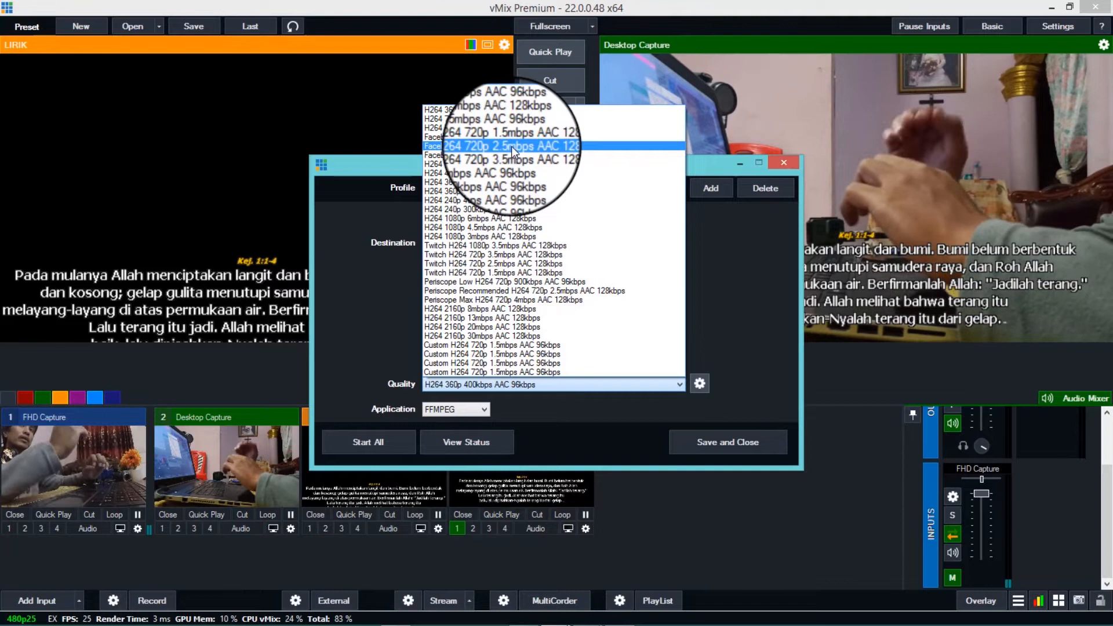
- Switch to the Live Producer window in Chrome and search Google for SPEEDTEST in a new tab
{"action": "mouse_move", "coordinate": [490, 623]}
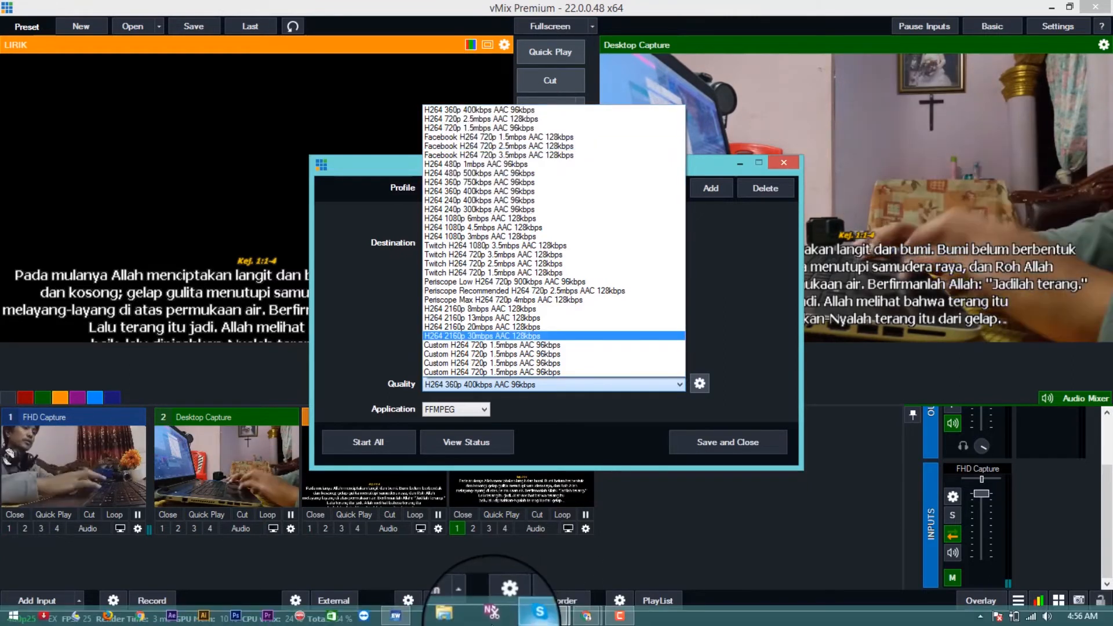
{"action": "left_click", "coordinate": [587, 617]}
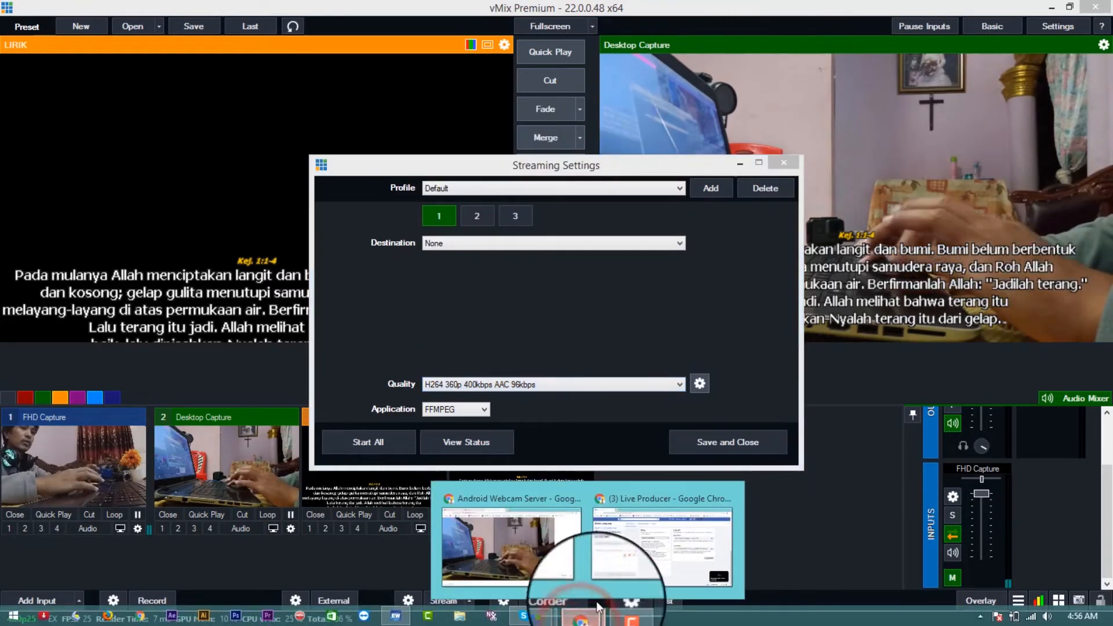
{"action": "left_click", "coordinate": [647, 545]}
{"action": "left_click", "coordinate": [188, 12]}
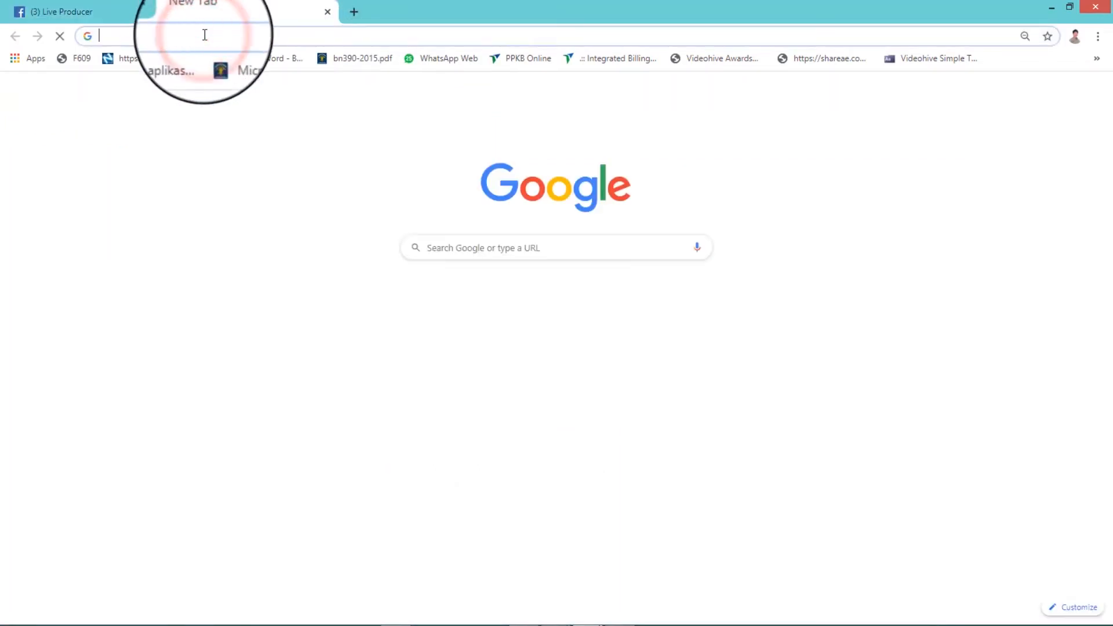
{"action": "type", "text": "Seting"}
{"action": "key", "text": "BackSpace"}
{"action": "key", "text": "BackSpace"}
{"action": "key", "text": "BackSpace"}
{"action": "key", "text": "BackSpace"}
{"action": "key", "text": "BackSpace"}
{"action": "key", "text": "BackSpace"}
{"action": "key", "text": "BackSpace"}
{"action": "type", "text": "SP"}
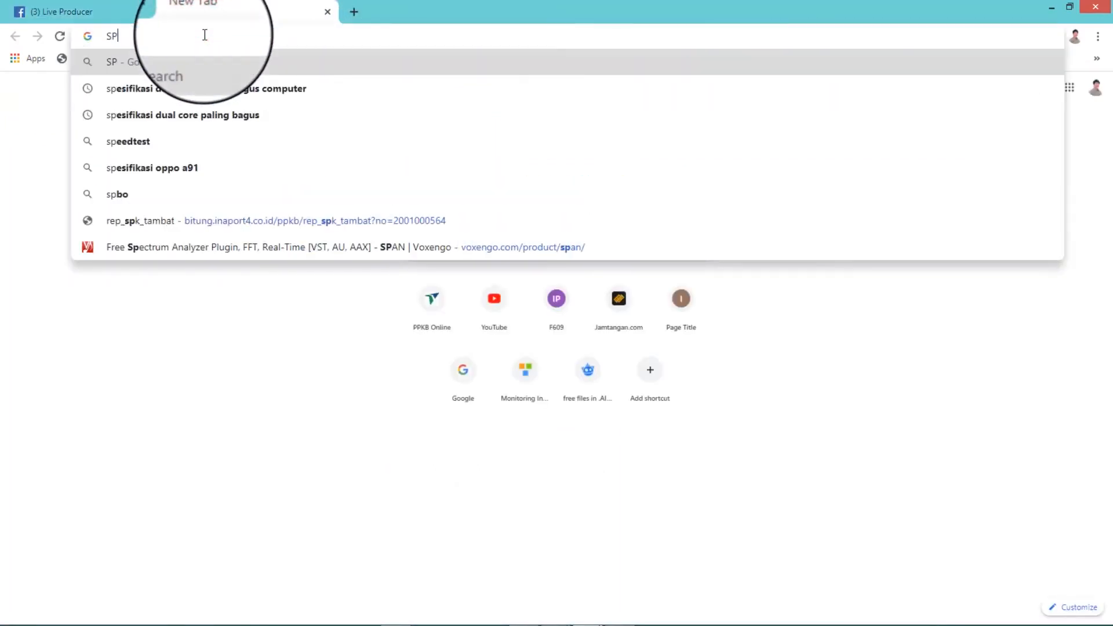
{"action": "type", "text": "EEDTEST"}
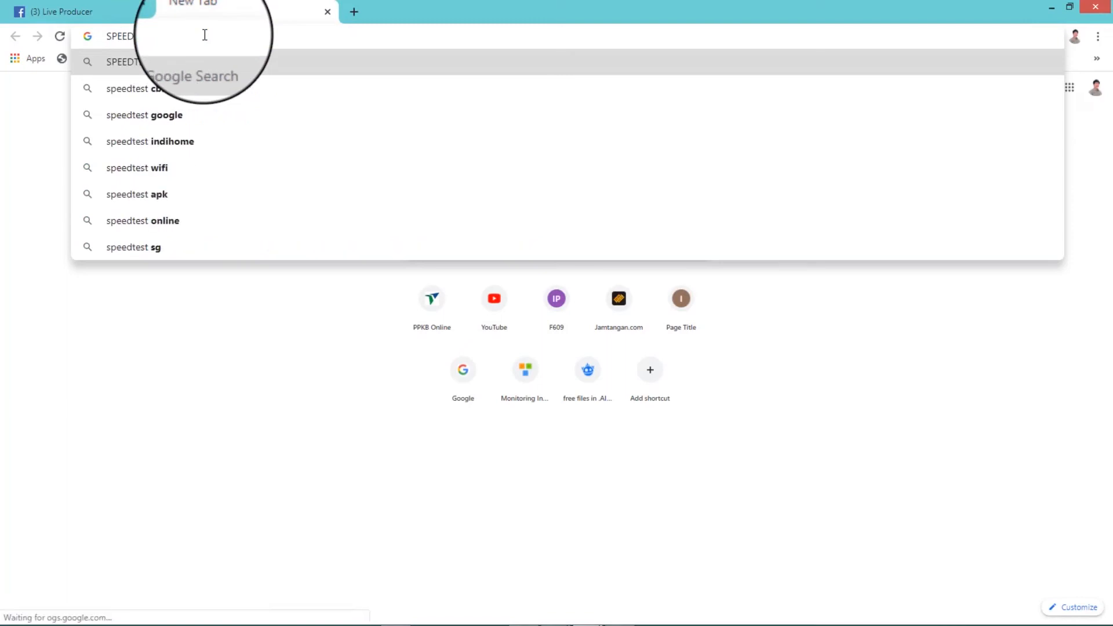
{"action": "key", "text": "Return"}
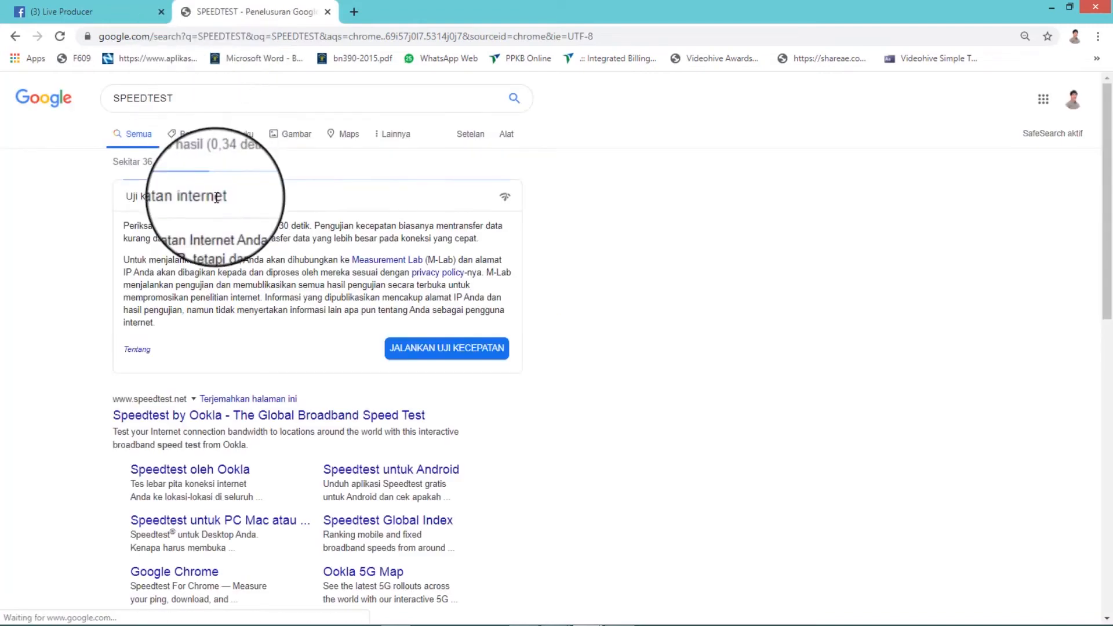
- Run the internet test on Speedtest by Ookla and check the upload speed against the vMix streaming quality presets
{"action": "left_click", "coordinate": [220, 417]}
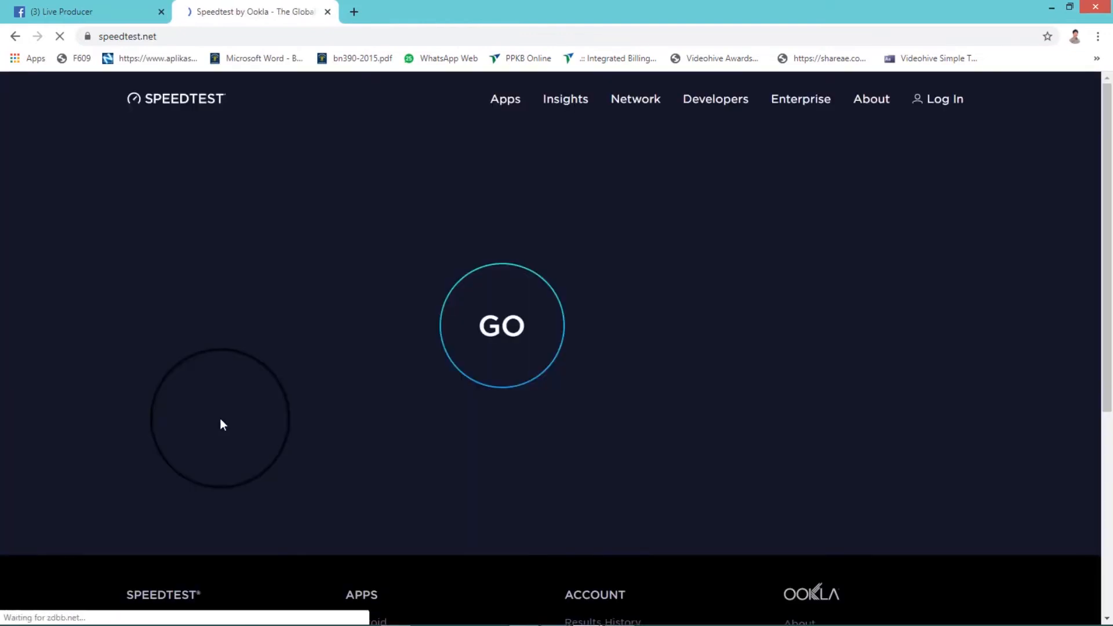
{"action": "left_click", "coordinate": [513, 328]}
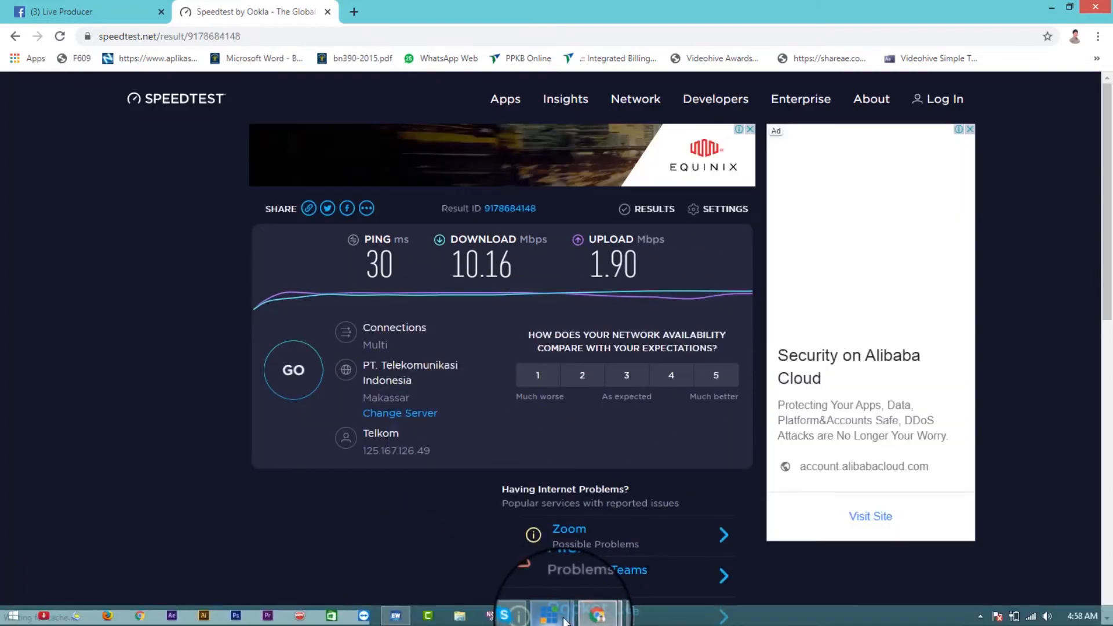
{"action": "mouse_move", "coordinate": [565, 621]}
{"action": "left_click", "coordinate": [595, 559]}
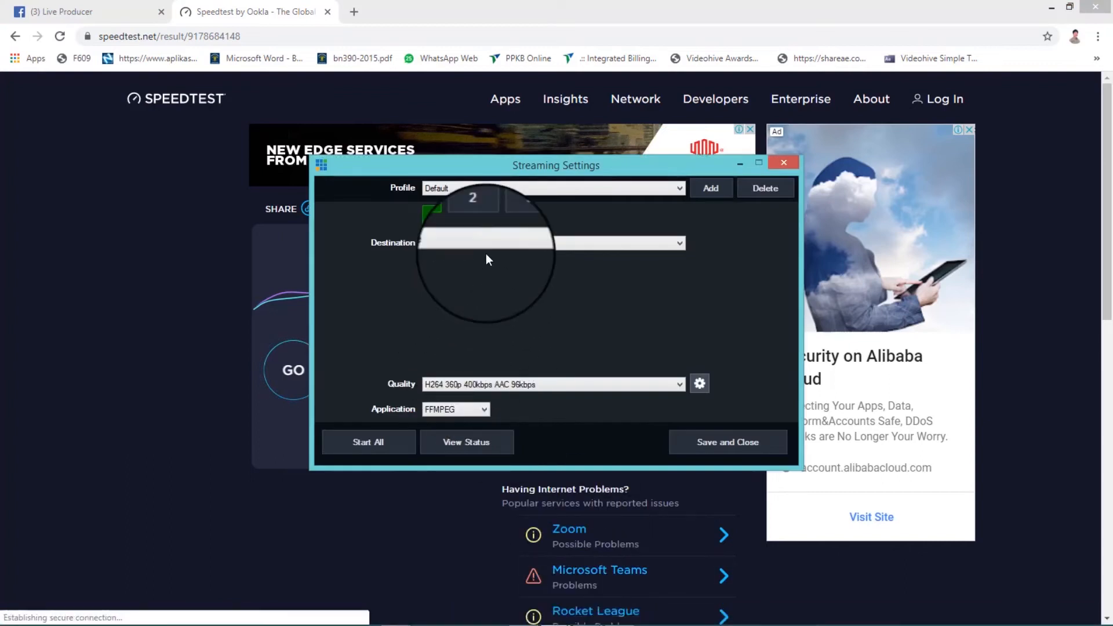
{"action": "left_click", "coordinate": [484, 388]}
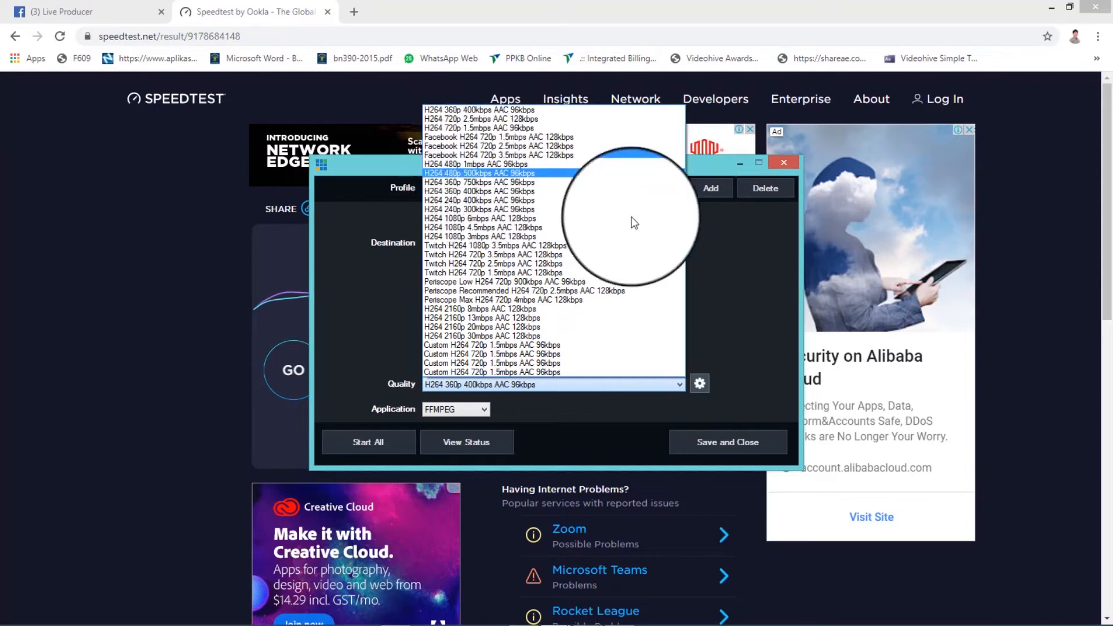
{"action": "left_click", "coordinate": [164, 301]}
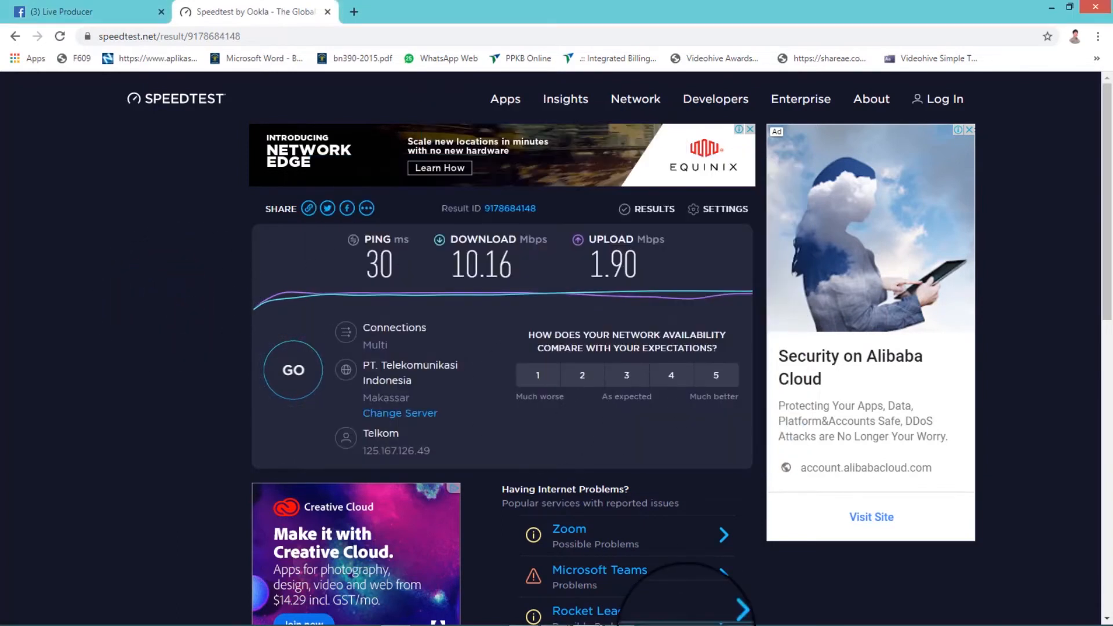
- Return to the vMix Streaming Settings and compare the 720p quality presets with the measured upload speed
{"action": "left_click", "coordinate": [596, 616]}
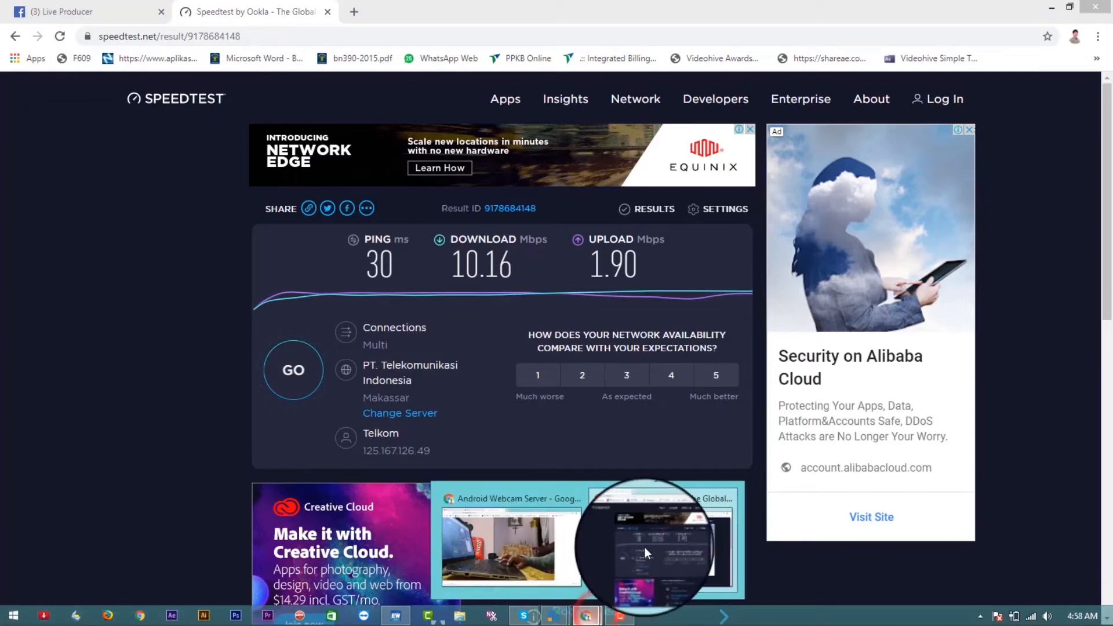
{"action": "left_click", "coordinate": [538, 580]}
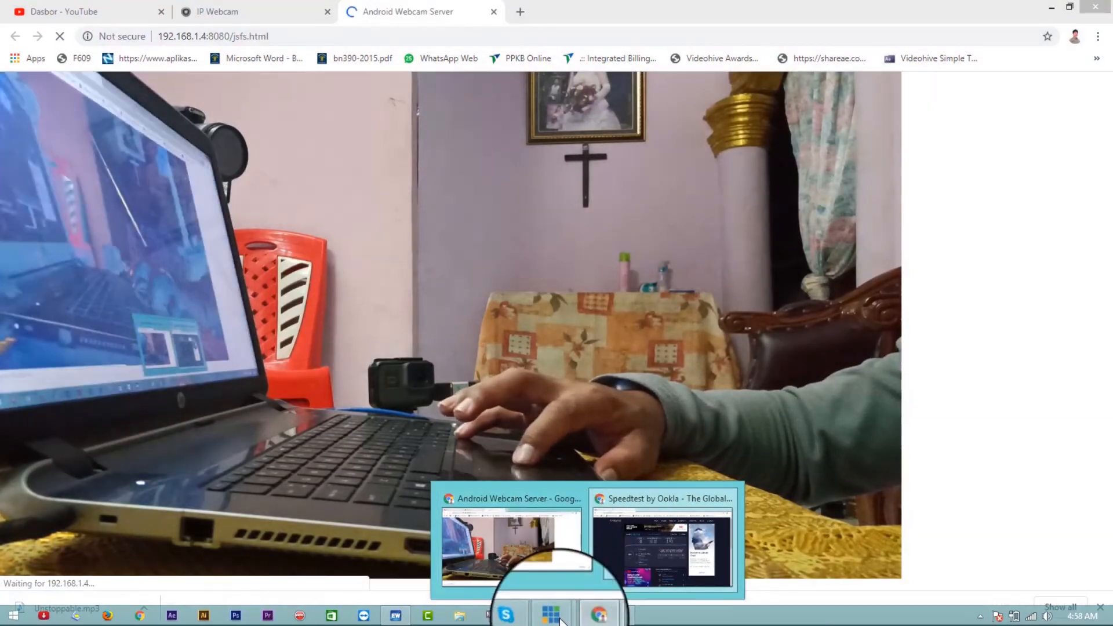
{"action": "left_click", "coordinate": [551, 614]}
{"action": "left_click", "coordinate": [646, 526]}
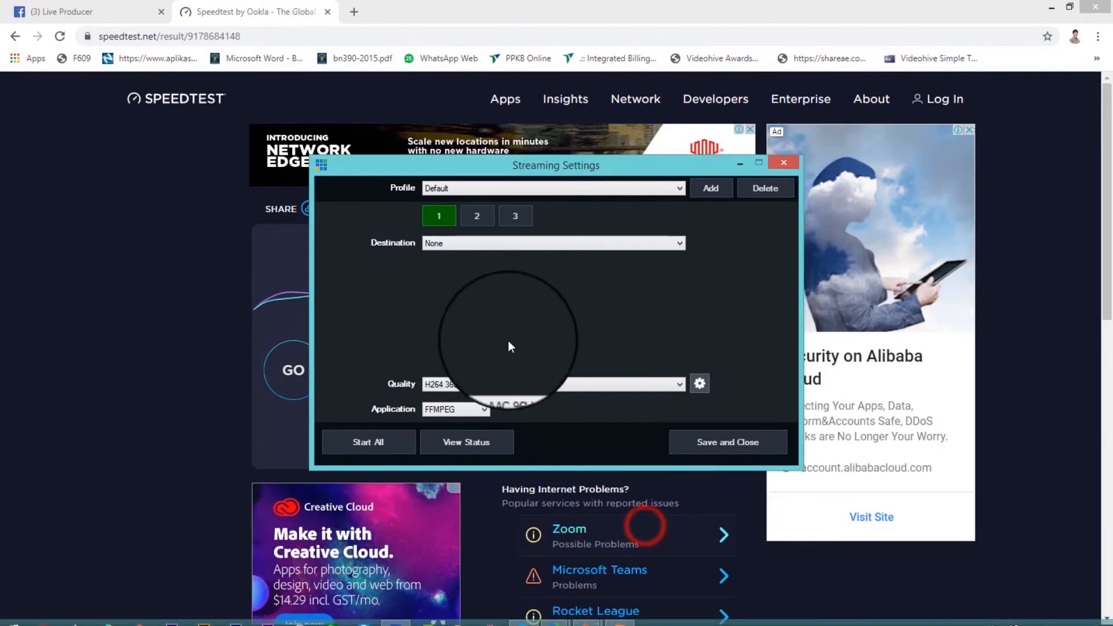
{"action": "left_click", "coordinate": [516, 389]}
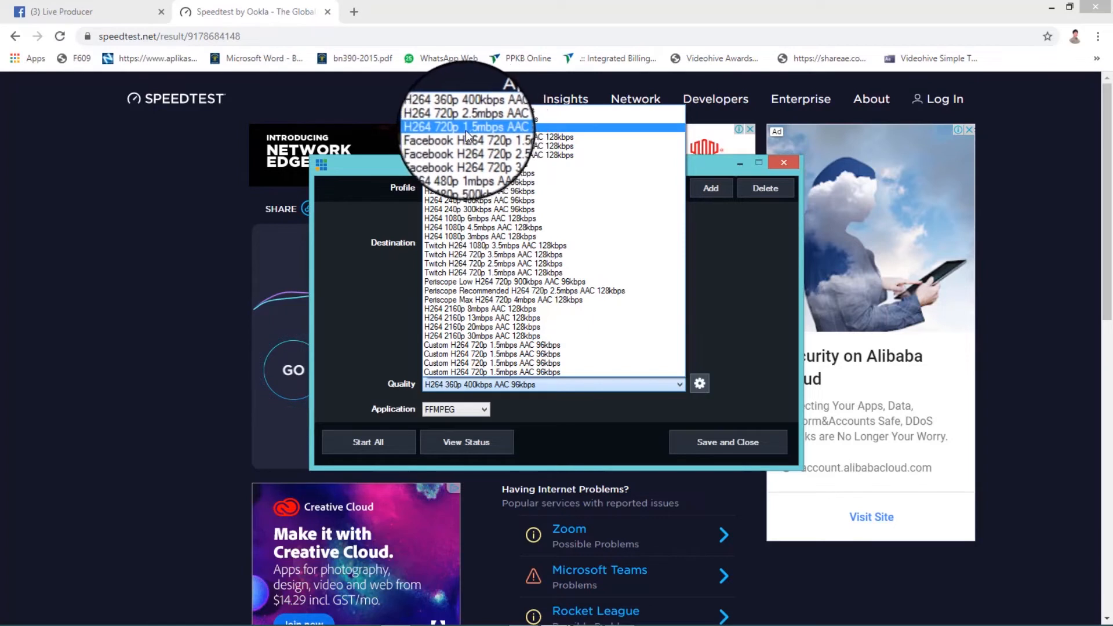
{"action": "left_click", "coordinate": [235, 272]}
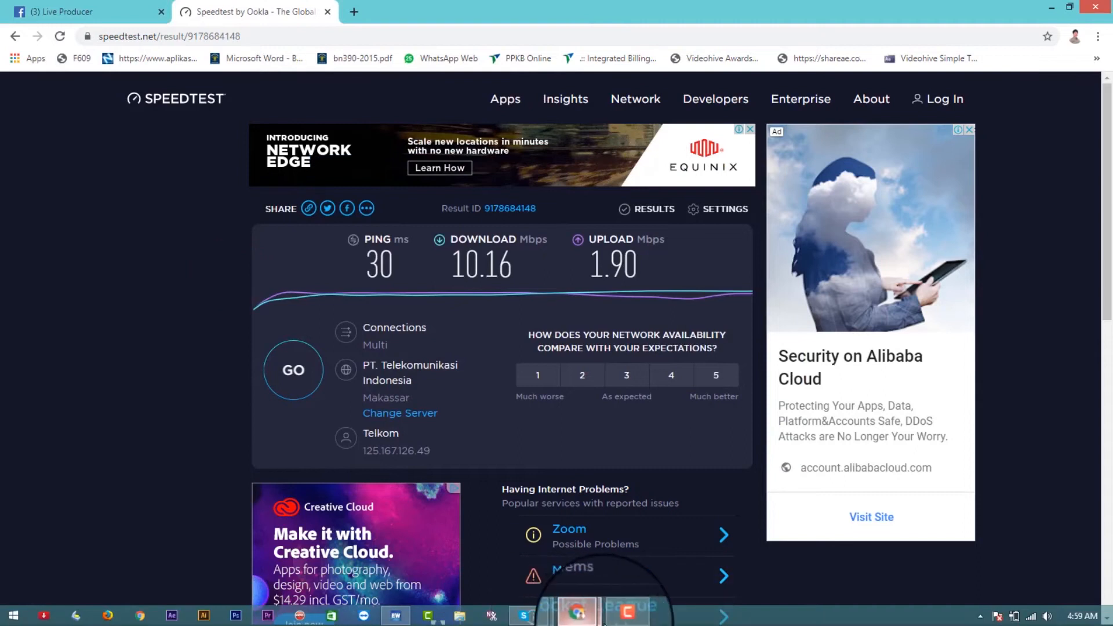
- Set the vMix streaming quality to H264 720p 1.5mbps AAC 96kbps
{"action": "mouse_move", "coordinate": [561, 620]}
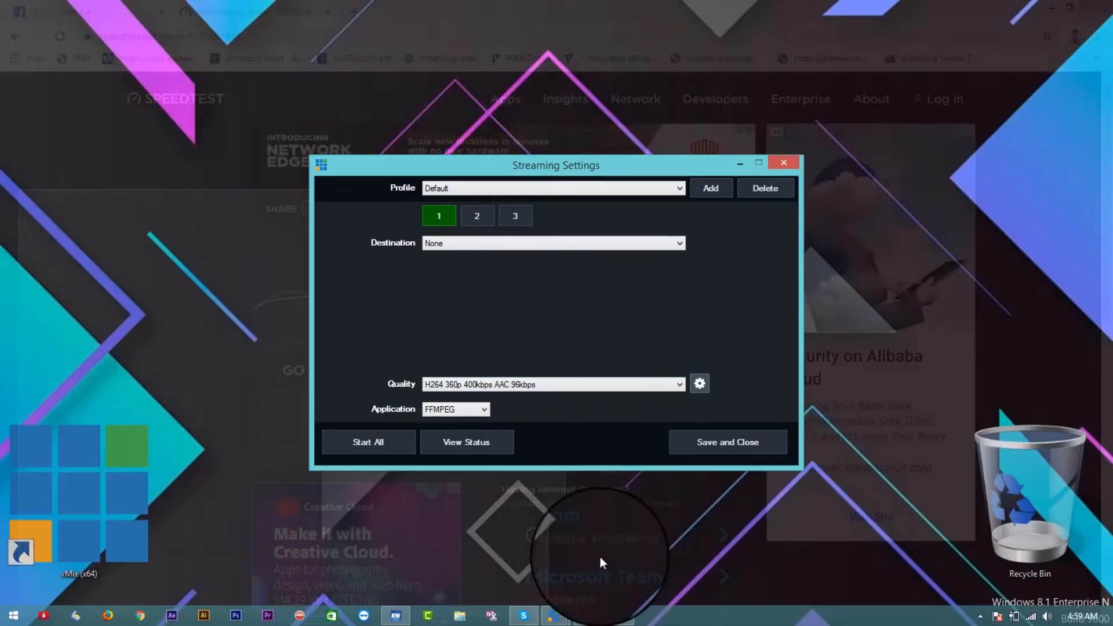
{"action": "left_click", "coordinate": [601, 557]}
{"action": "left_click", "coordinate": [520, 382]}
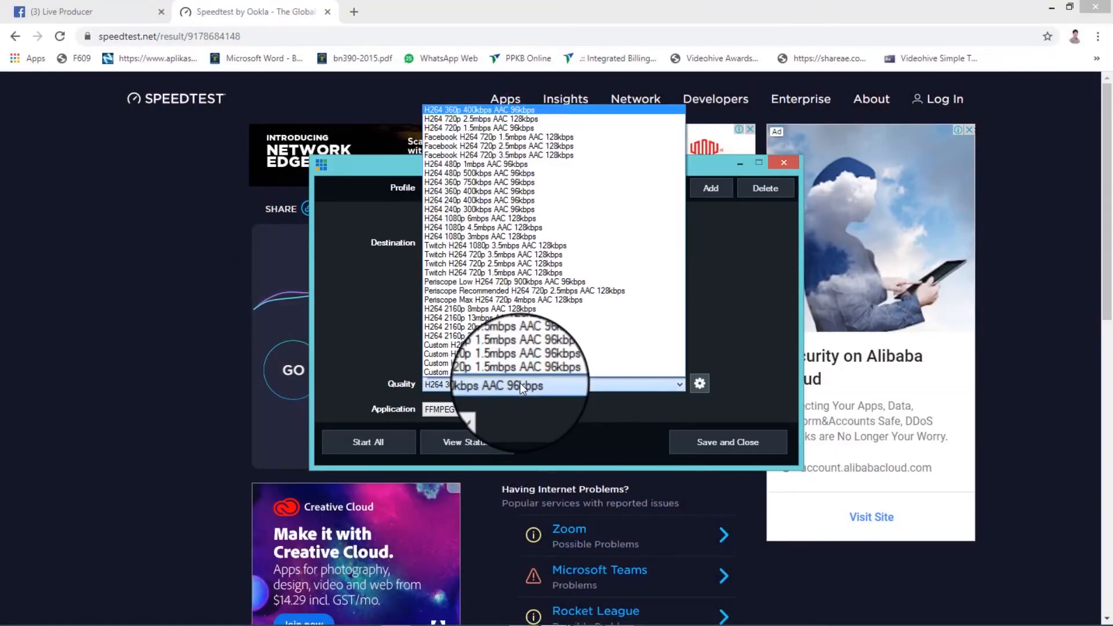
{"action": "left_click", "coordinate": [497, 130]}
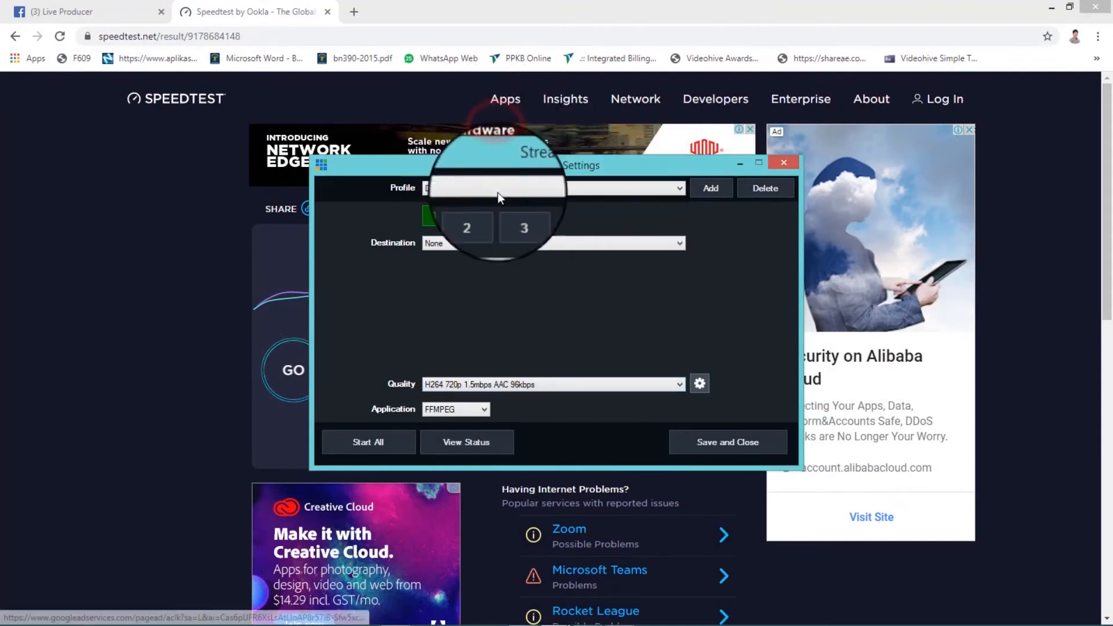
- Set the streaming destination to Custom RTMP Server and place the cursor in the empty URL field
{"action": "left_click", "coordinate": [500, 246]}
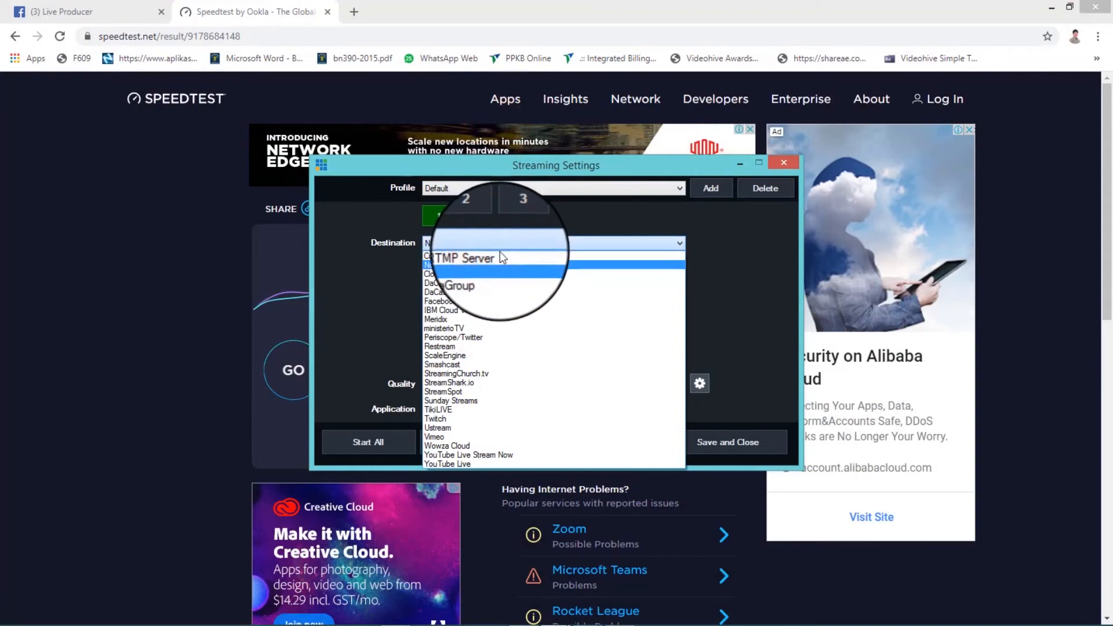
{"action": "left_click", "coordinate": [500, 254]}
{"action": "left_click", "coordinate": [504, 263]}
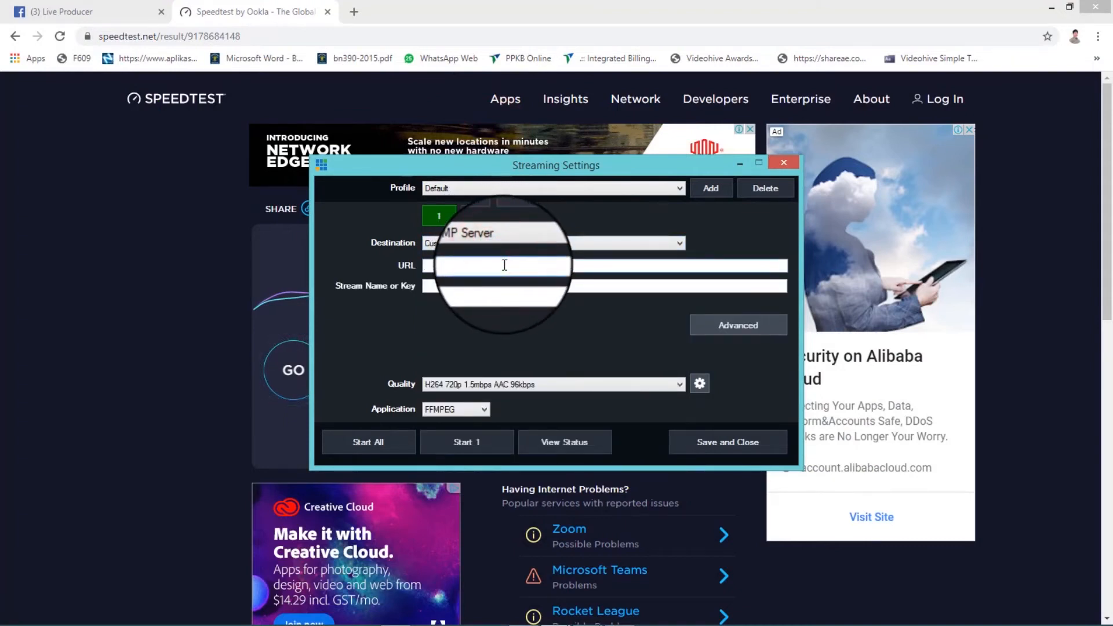
- Go to the Live Producer page in Chrome and copy the server URL from the Live API section
{"action": "left_click", "coordinate": [83, 12]}
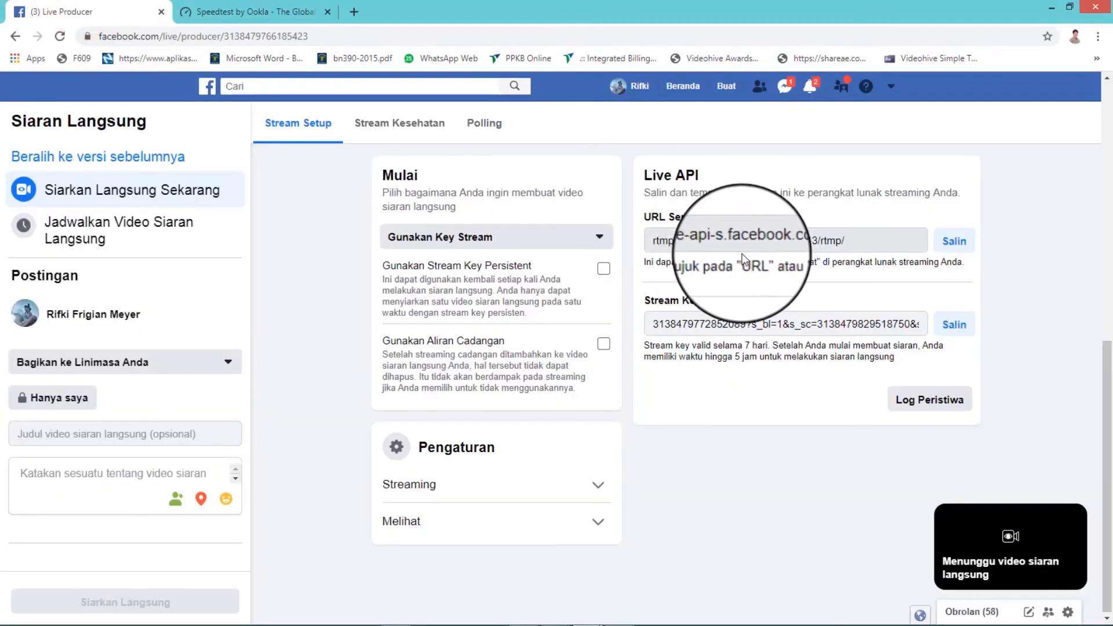
{"action": "left_click", "coordinate": [955, 242]}
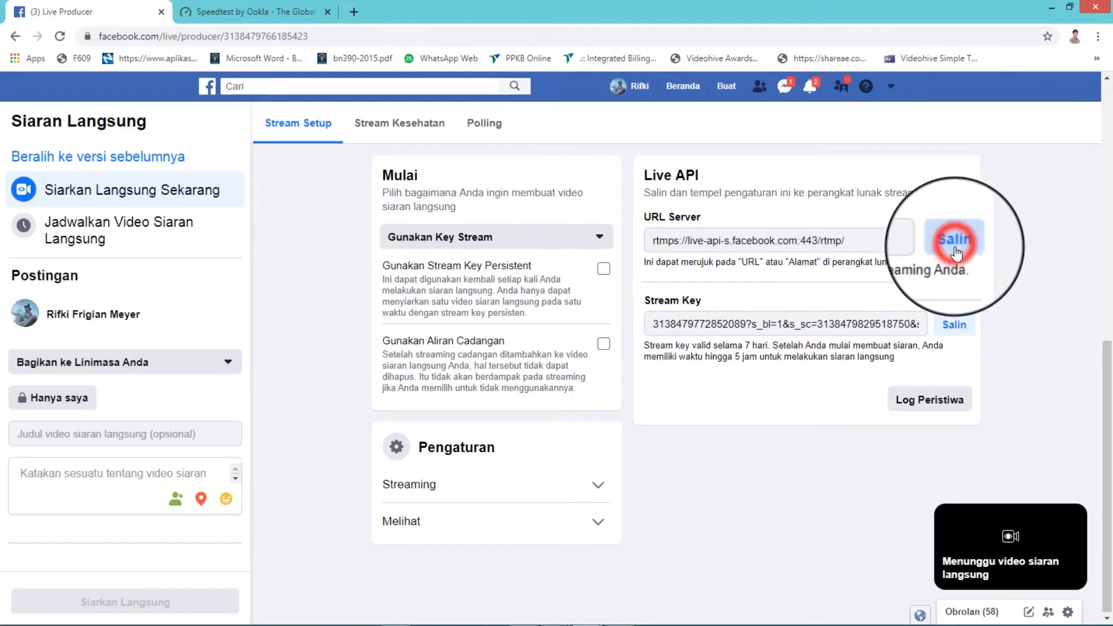
{"action": "left_click", "coordinate": [956, 246]}
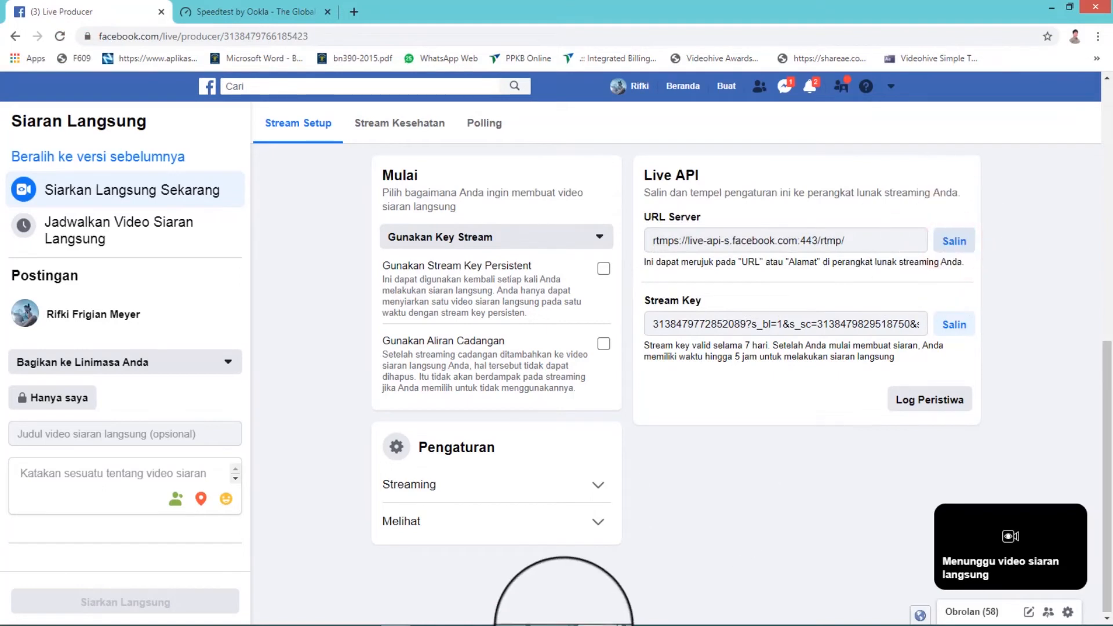
- Switch back to the vMix Streaming Settings and paste the copied server URL into the URL field
{"action": "left_click", "coordinate": [555, 615]}
{"action": "left_click", "coordinate": [641, 556]}
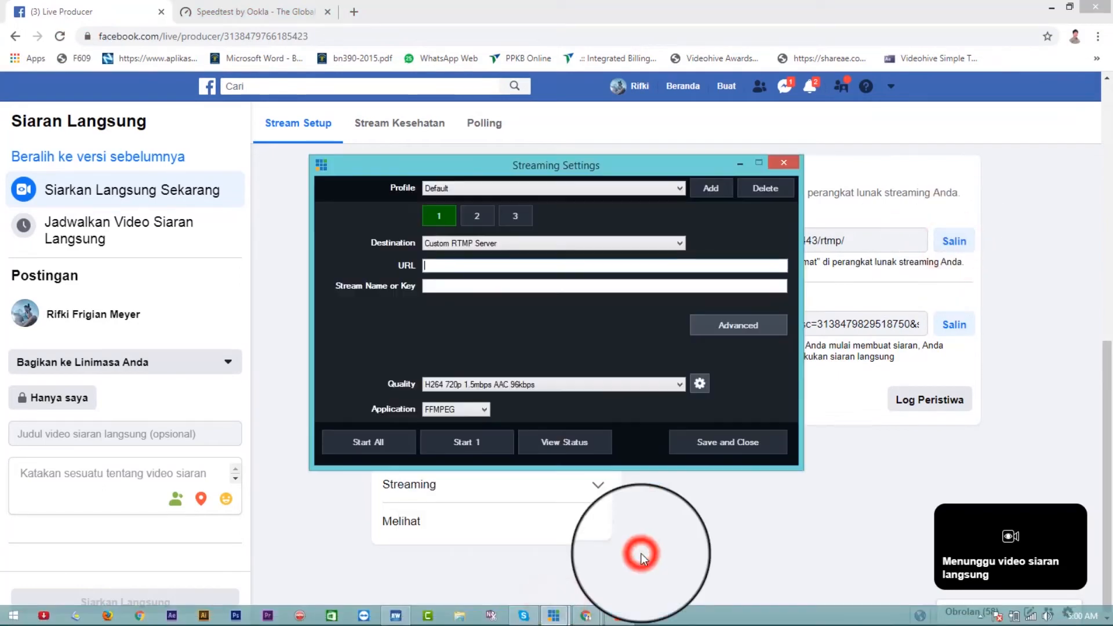
{"action": "left_click", "coordinate": [561, 266]}
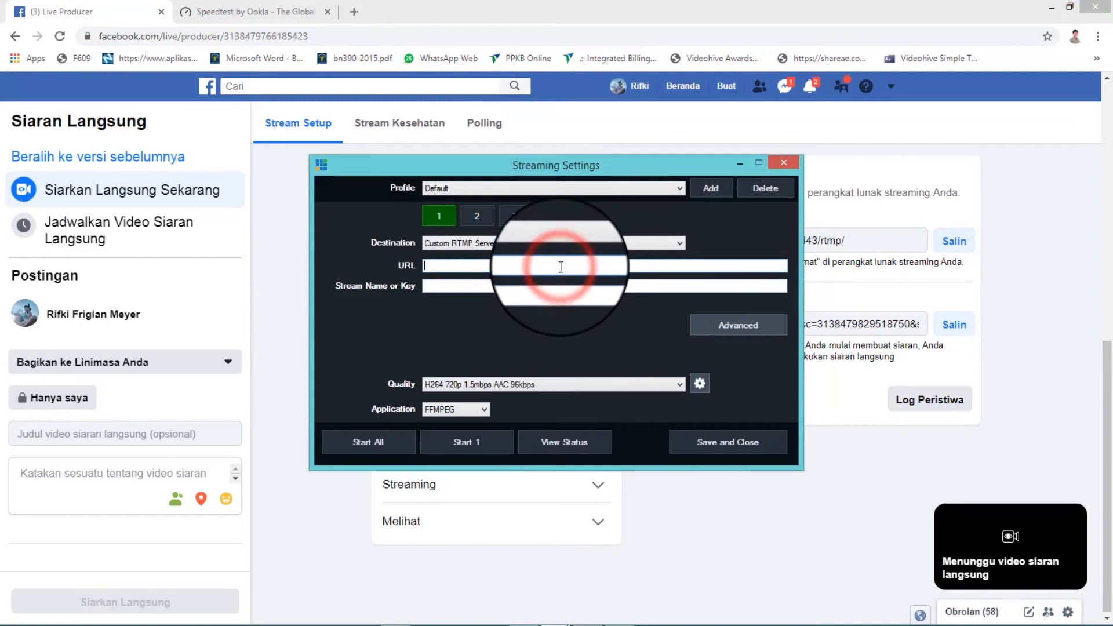
{"action": "key", "text": "ctrl+v"}
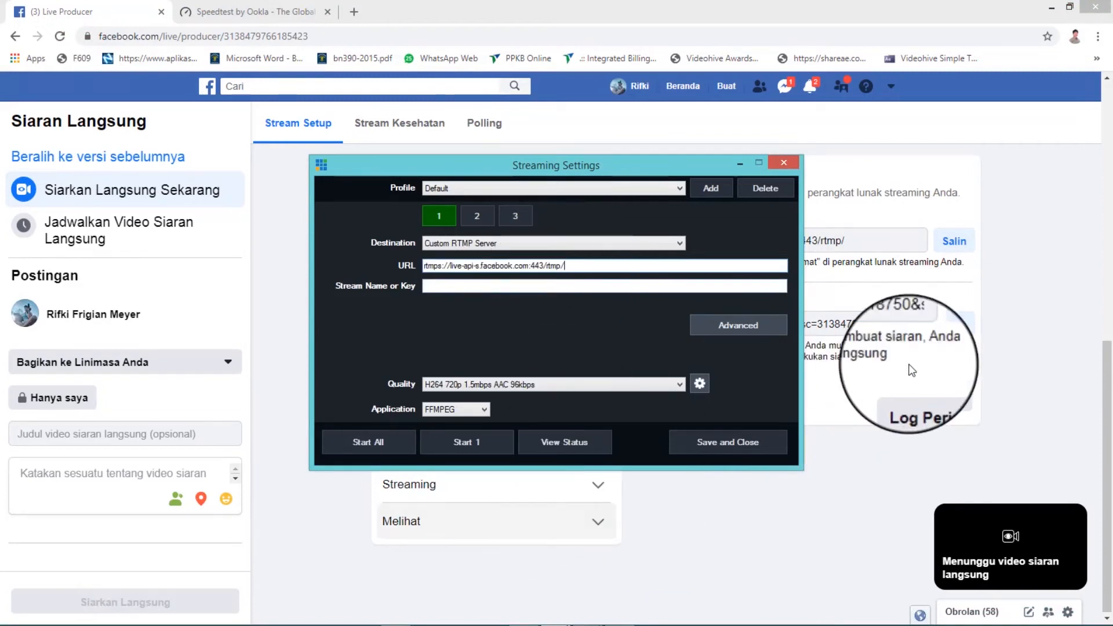
- Copy the stream key from the Live Producer page and paste it into Stream Name or Key in the vMix Streaming Settings
{"action": "left_click", "coordinate": [911, 341]}
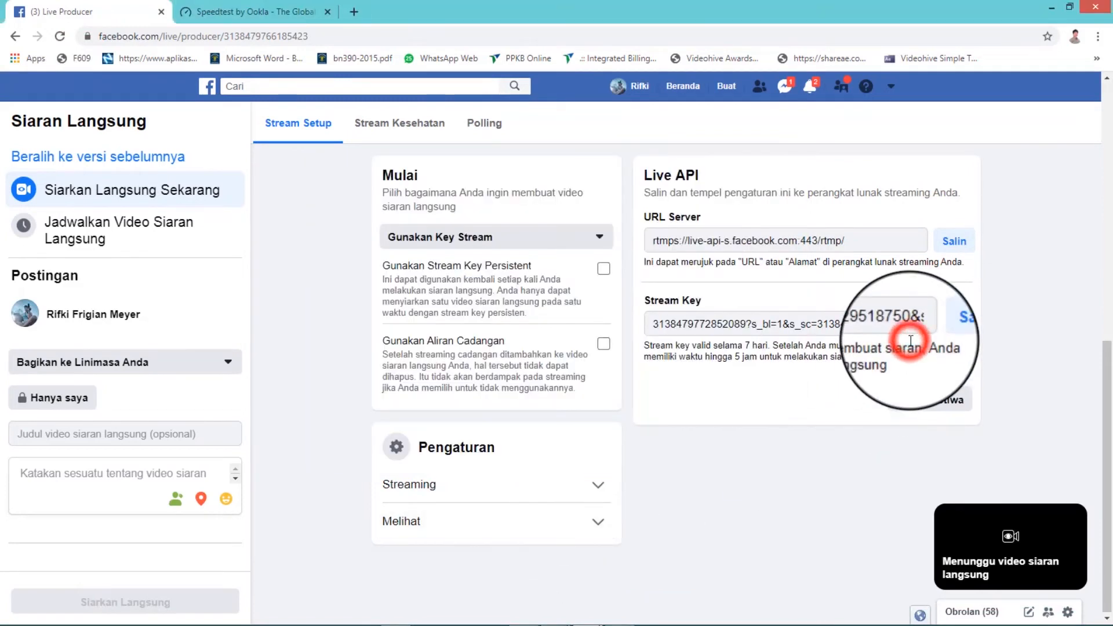
{"action": "left_click", "coordinate": [957, 325]}
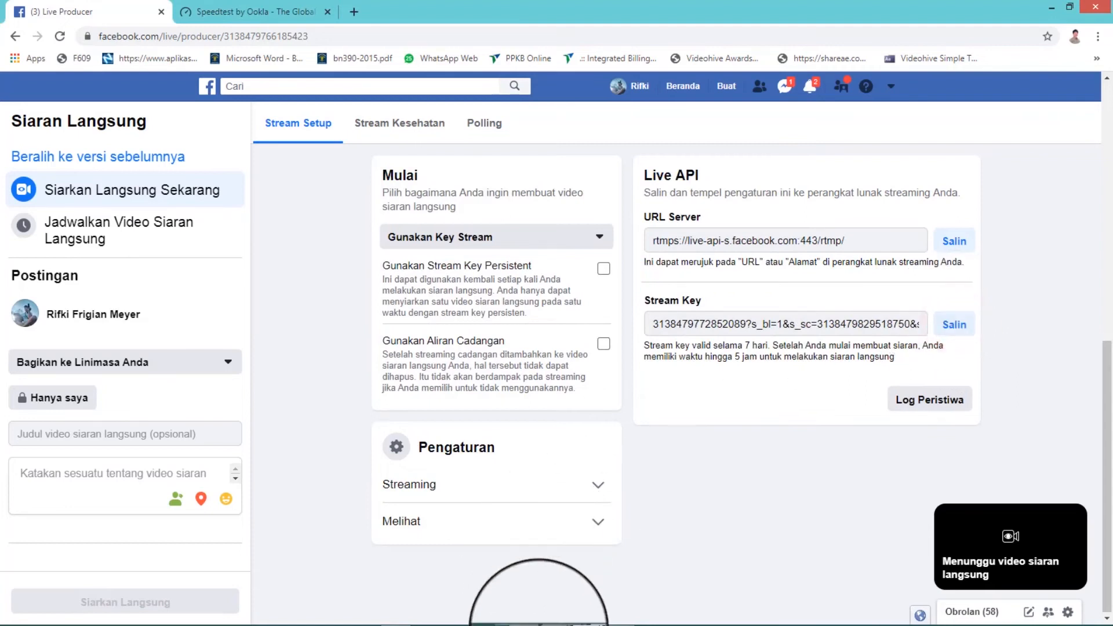
{"action": "mouse_move", "coordinate": [586, 622]}
{"action": "mouse_move", "coordinate": [538, 616]}
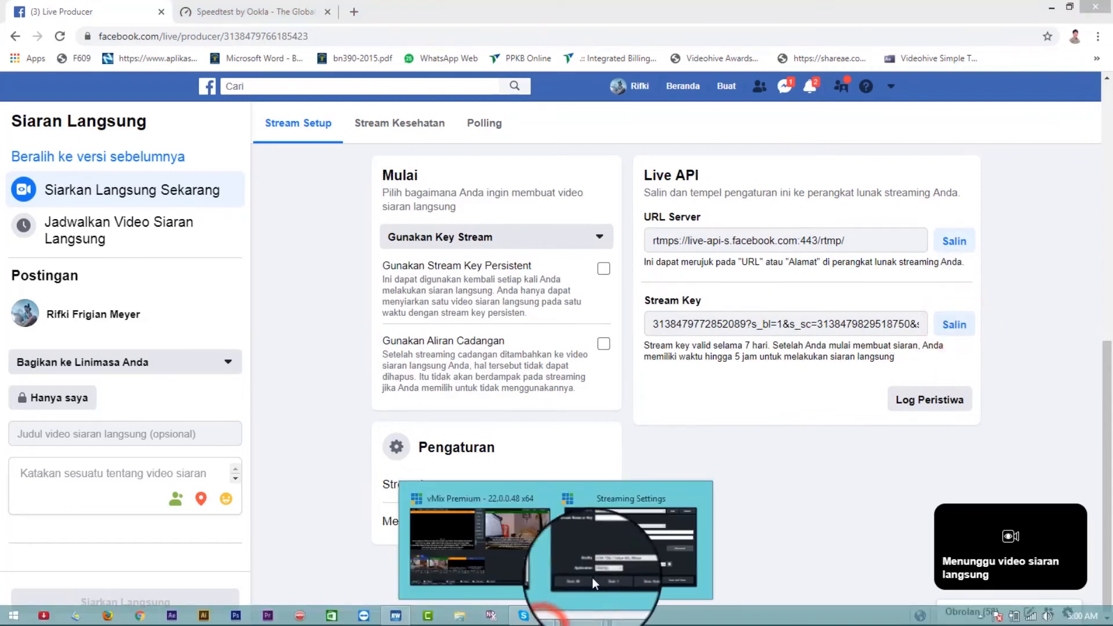
{"action": "left_click", "coordinate": [614, 548]}
{"action": "left_click", "coordinate": [510, 287]}
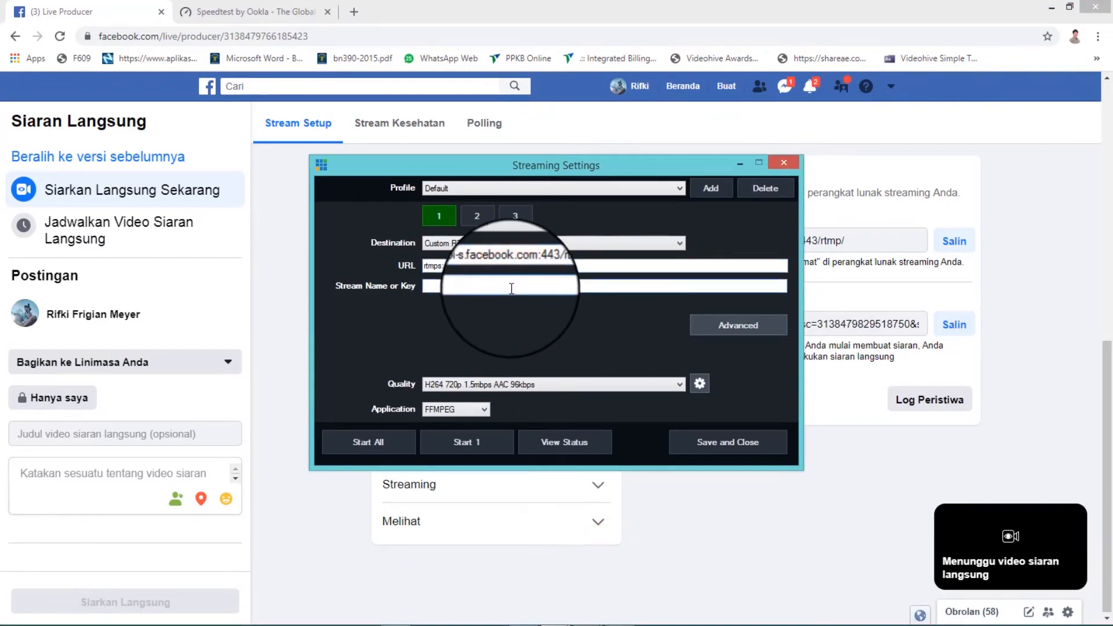
{"action": "key", "text": "ctrl+v"}
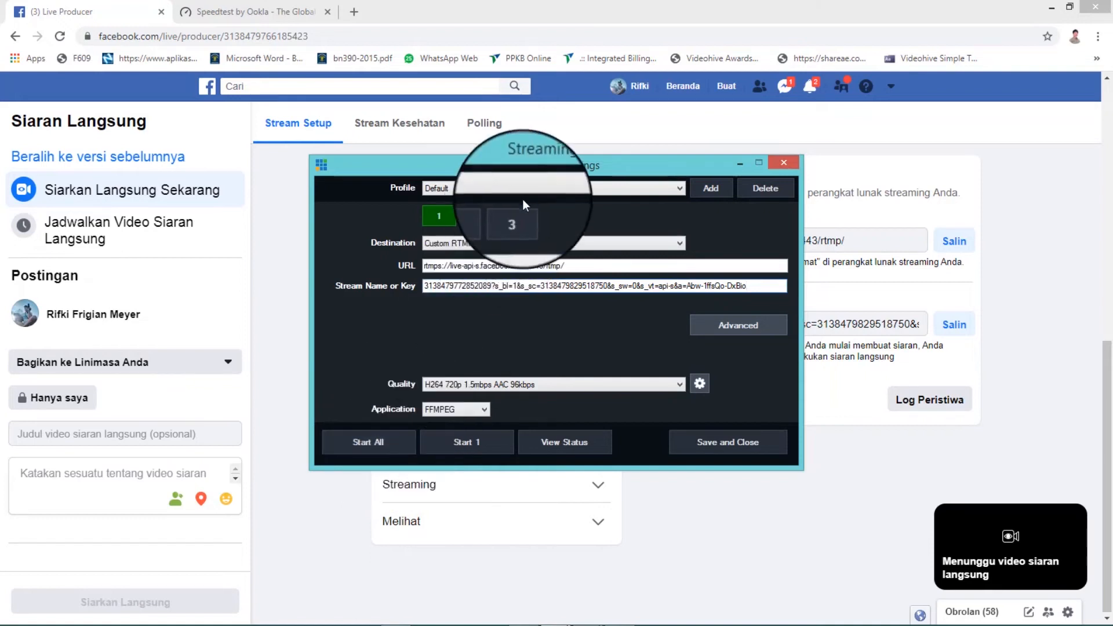
- Look at the settings for stream 2 and its destination choices
{"action": "left_click", "coordinate": [476, 215]}
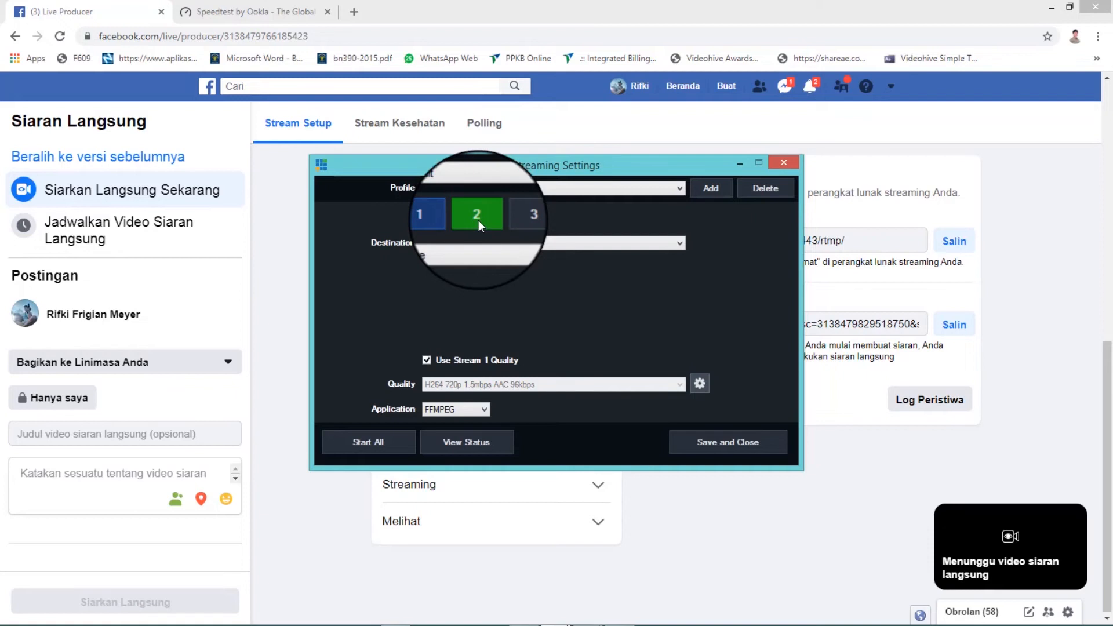
{"action": "left_click", "coordinate": [482, 246]}
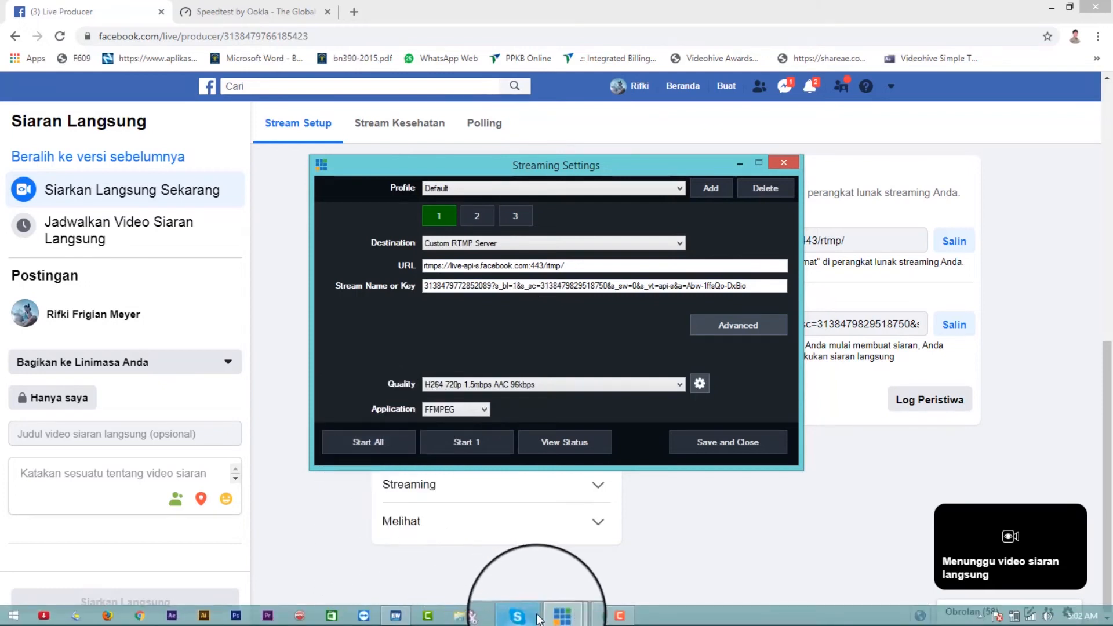
- Return to the main vMix window and turn off overlay 1 of the ALKITAB input
{"action": "left_click", "coordinate": [516, 615]}
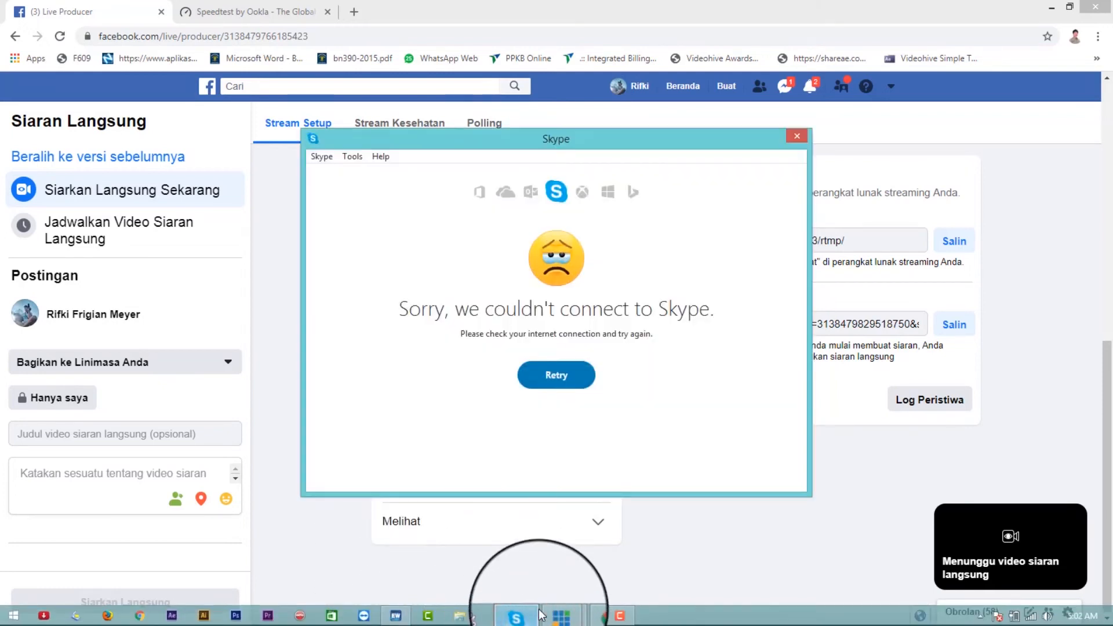
{"action": "mouse_move", "coordinate": [529, 621]}
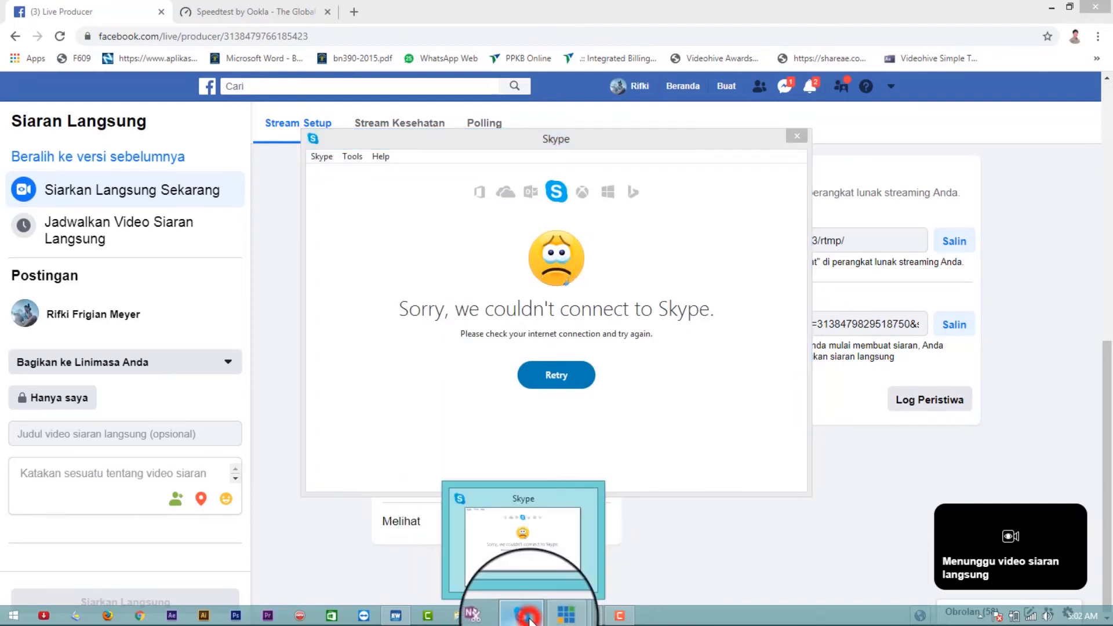
{"action": "left_click", "coordinate": [518, 543]}
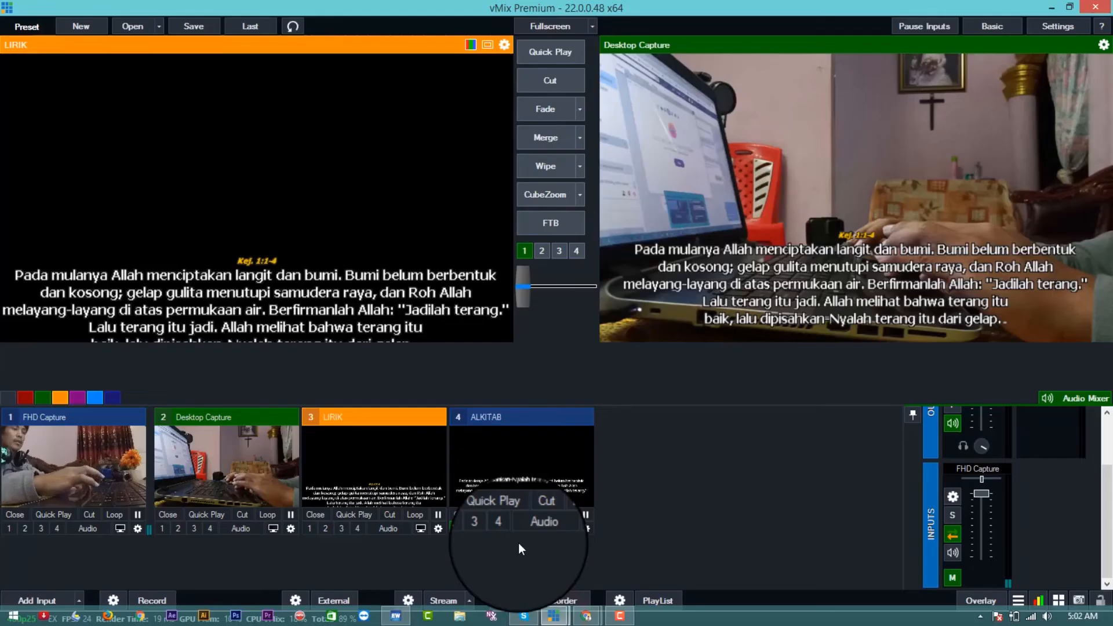
{"action": "left_click", "coordinate": [458, 528]}
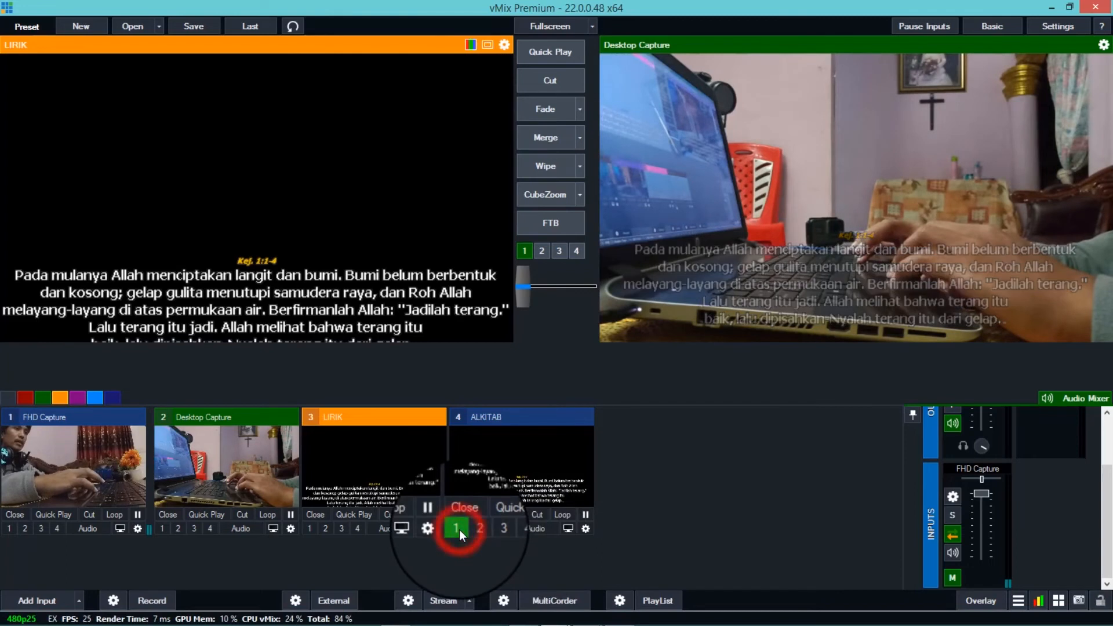
- Open the Input Select dialog and examine the camera input options
{"action": "left_click", "coordinate": [32, 603]}
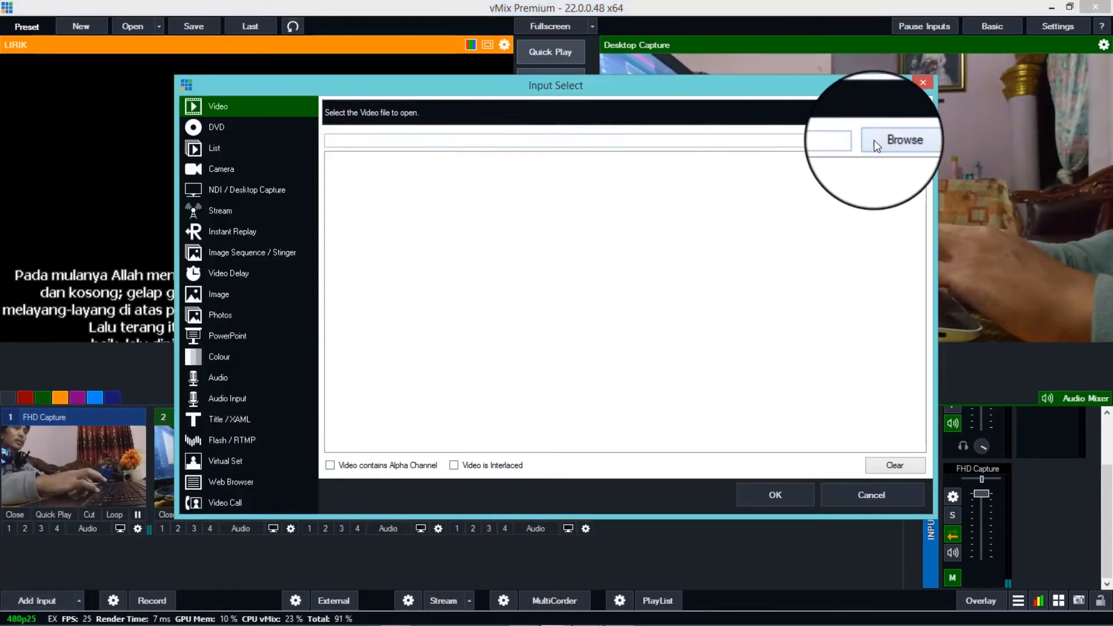
{"action": "left_click", "coordinate": [921, 79]}
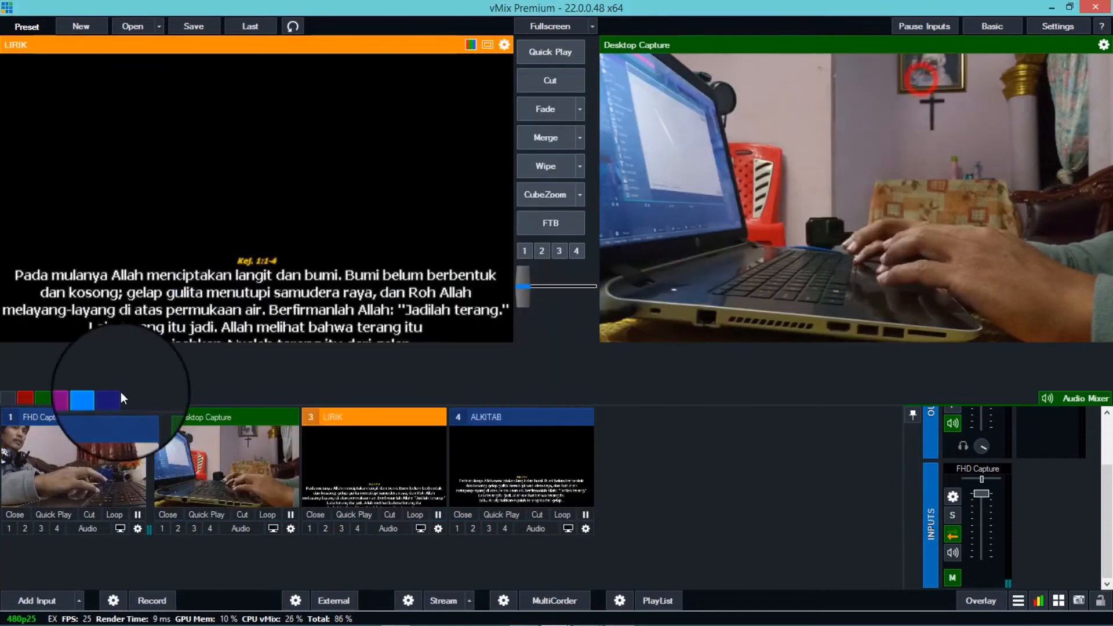
{"action": "left_click", "coordinate": [37, 603]}
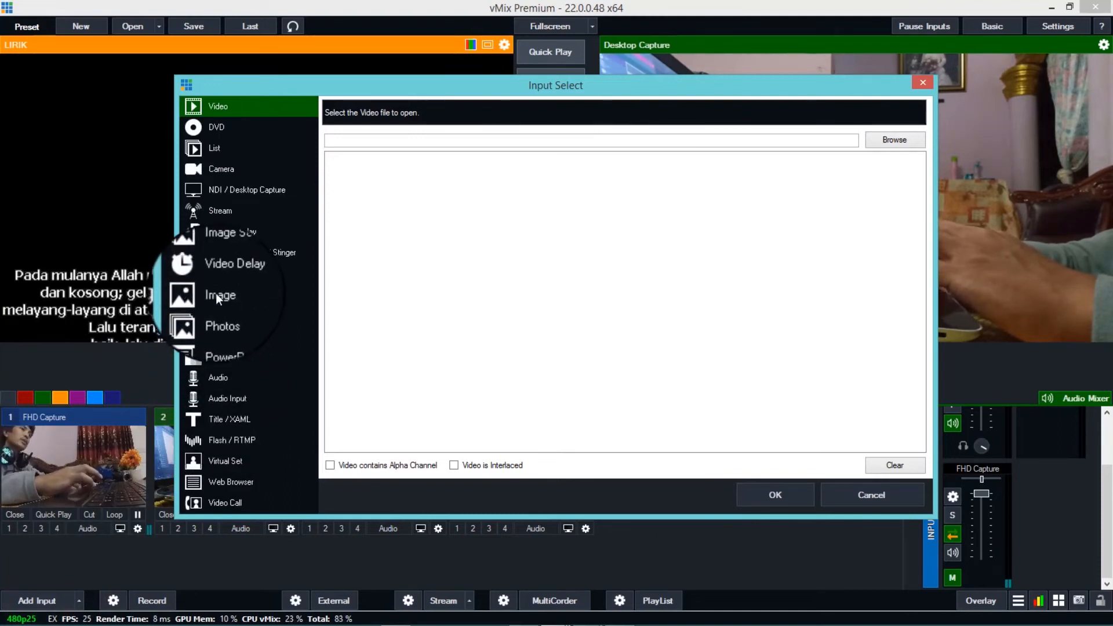
{"action": "left_click", "coordinate": [218, 173]}
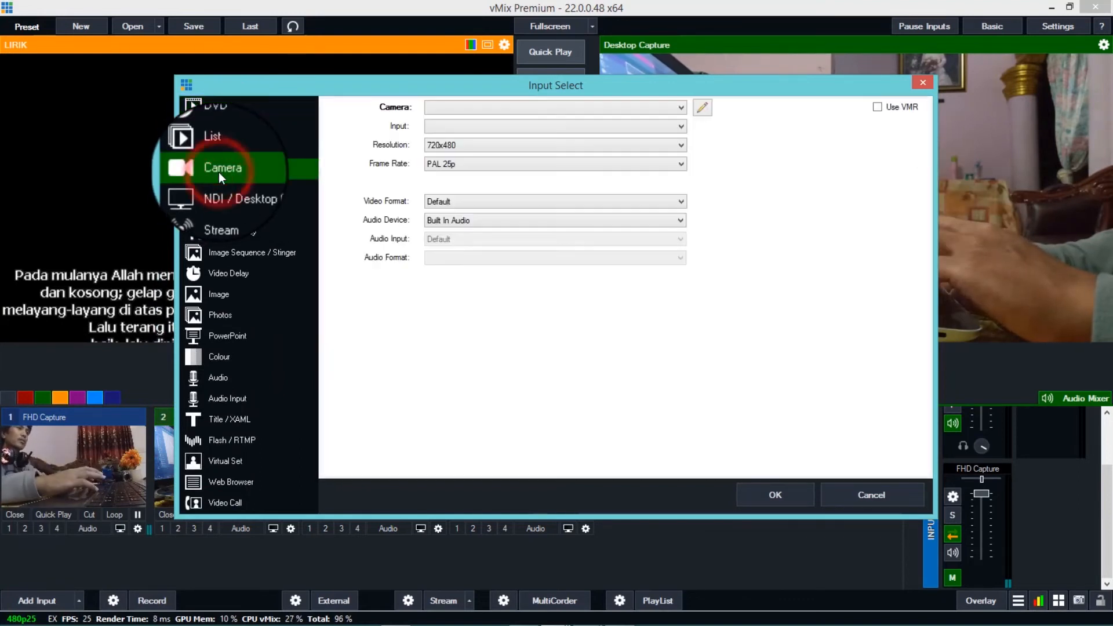
{"action": "left_click", "coordinate": [510, 111]}
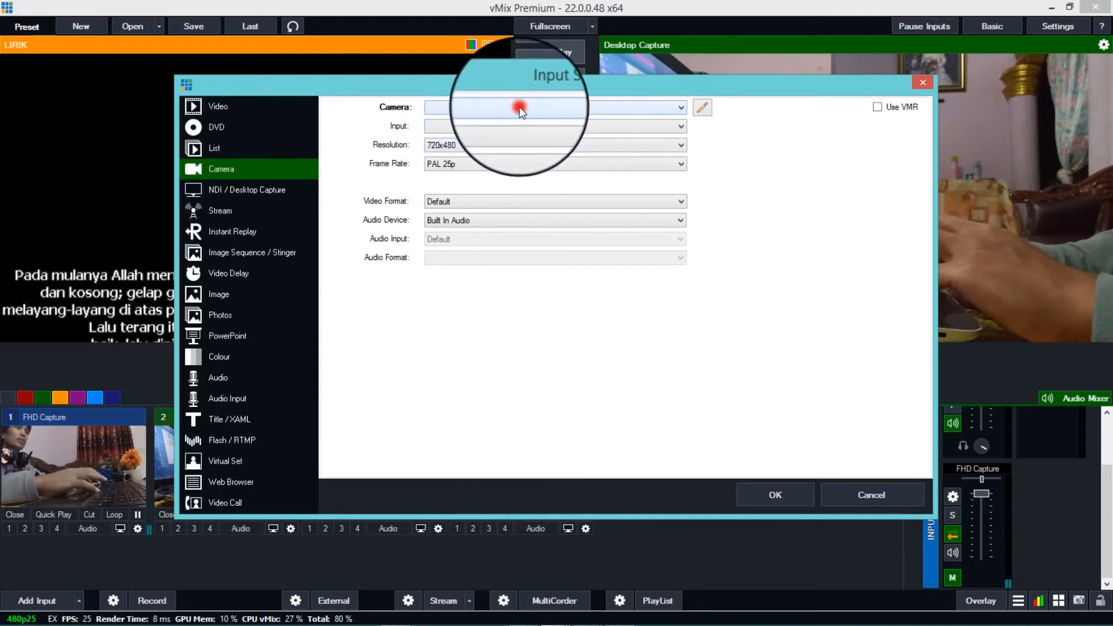
{"action": "left_click", "coordinate": [475, 109]}
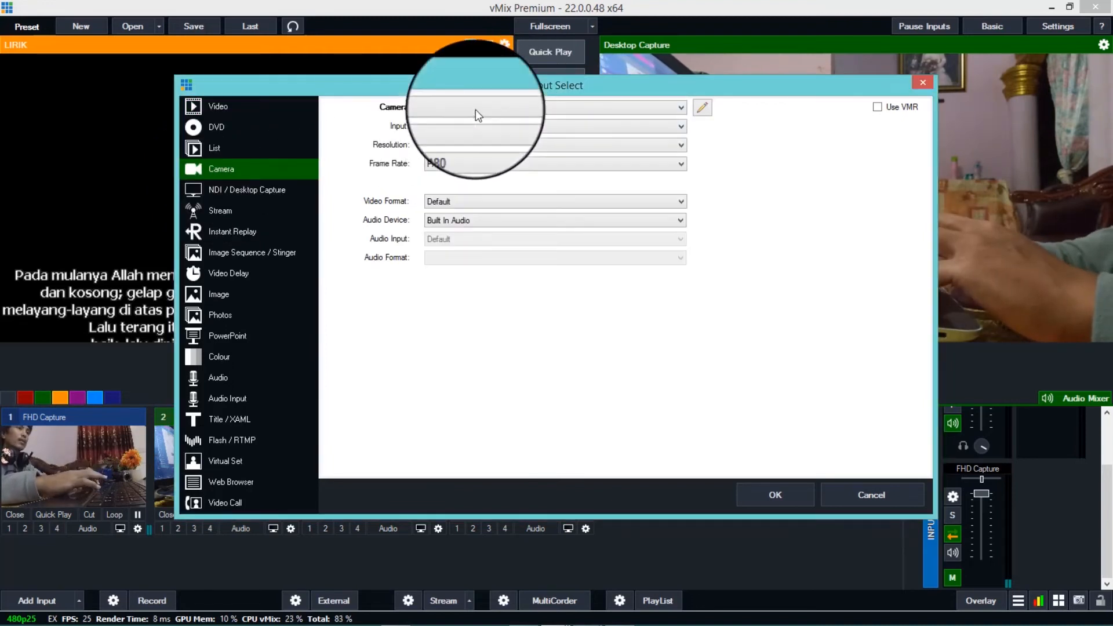
- Add TRIP GBI KIV.avi from the DOC KIV 2016 folder as a video input
{"action": "left_click", "coordinate": [221, 112]}
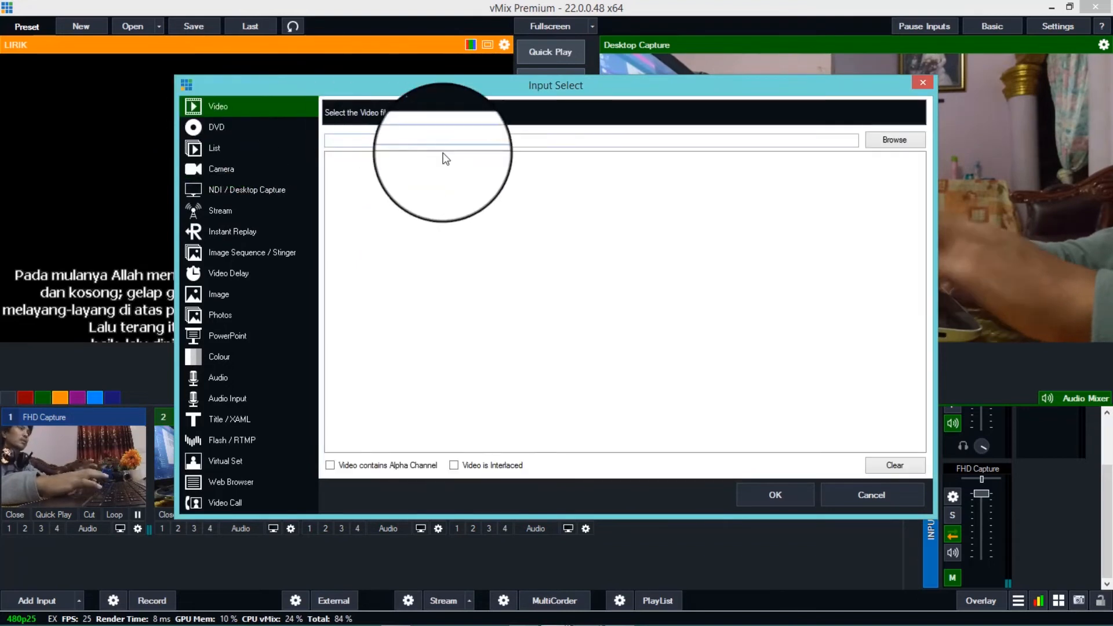
{"action": "left_click", "coordinate": [896, 141]}
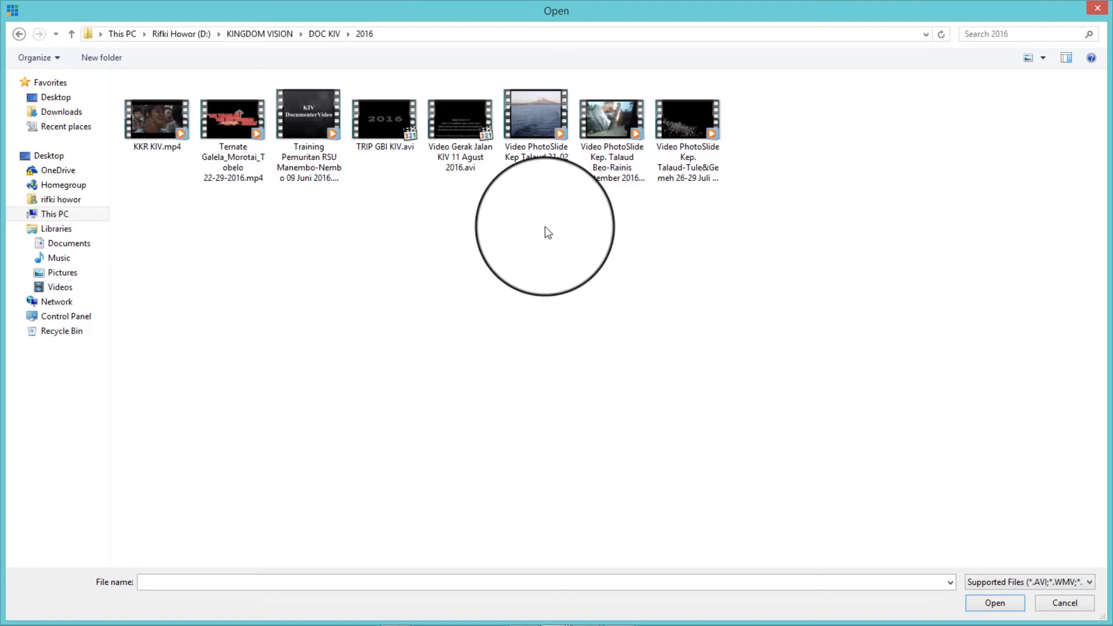
{"action": "double_click", "coordinate": [387, 136]}
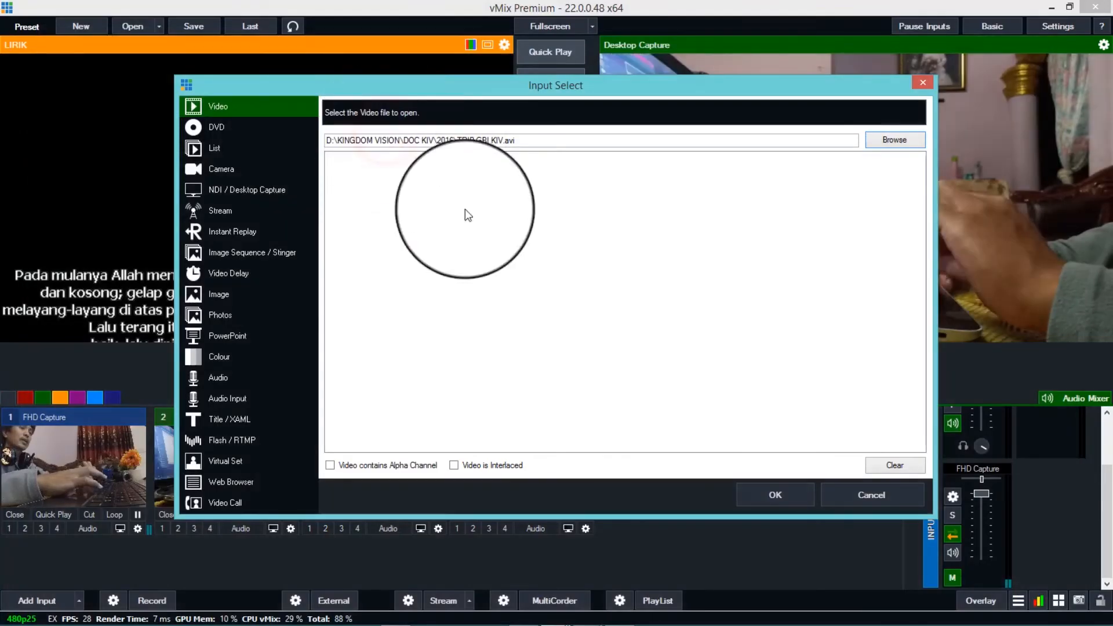
{"action": "left_click", "coordinate": [788, 499]}
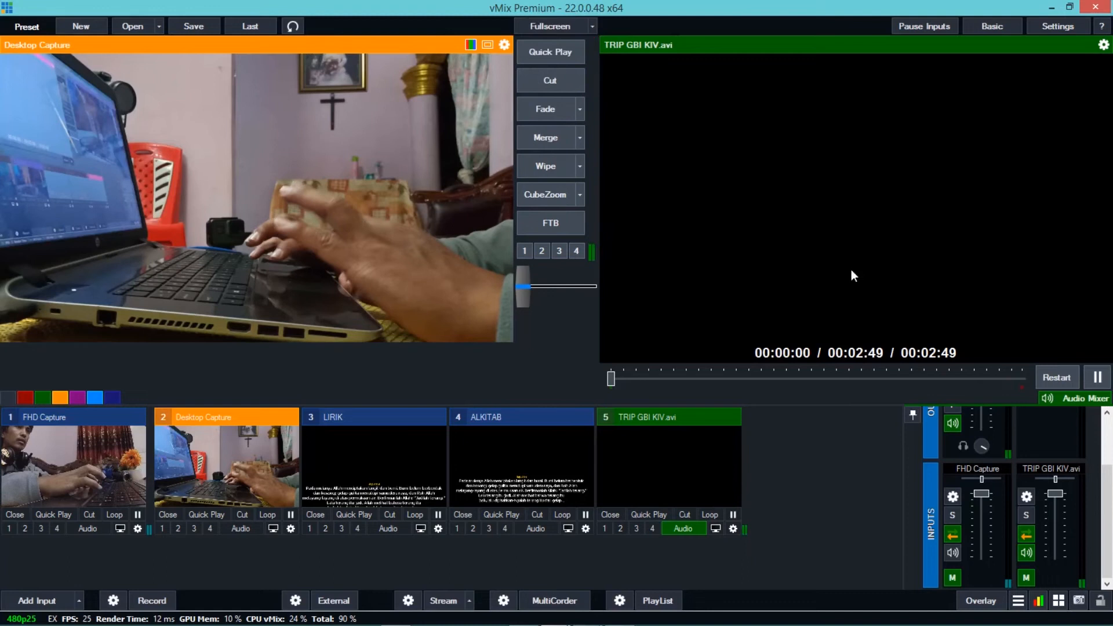
- Pause the TRIP GBI KIV.avi video in the output and rewind it to the beginning
{"action": "left_click", "coordinate": [1094, 377]}
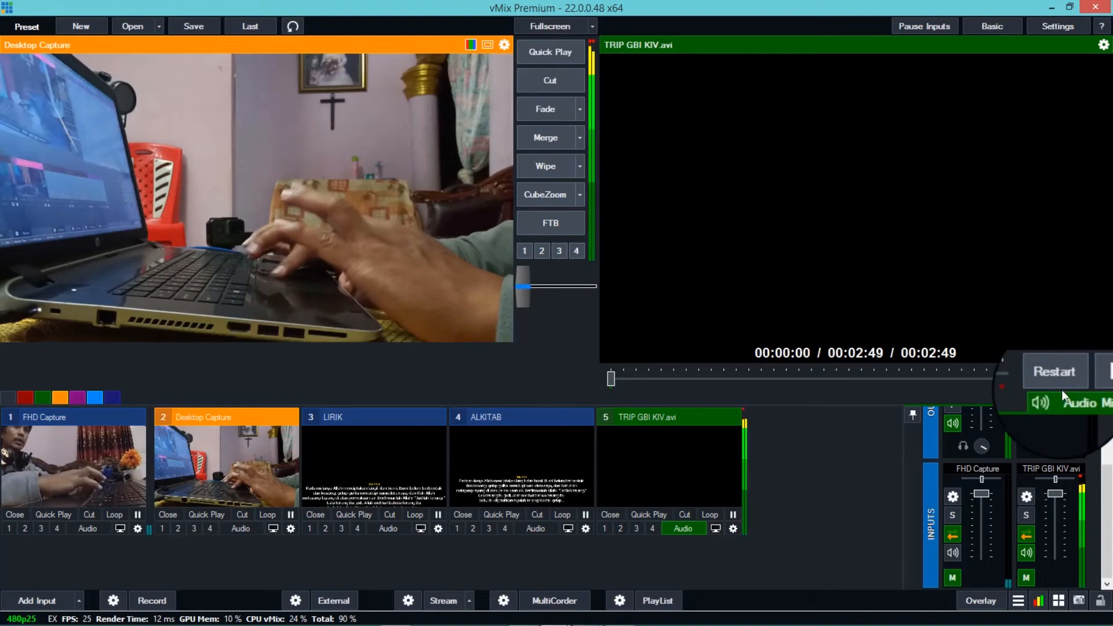
{"action": "left_click", "coordinate": [1103, 383]}
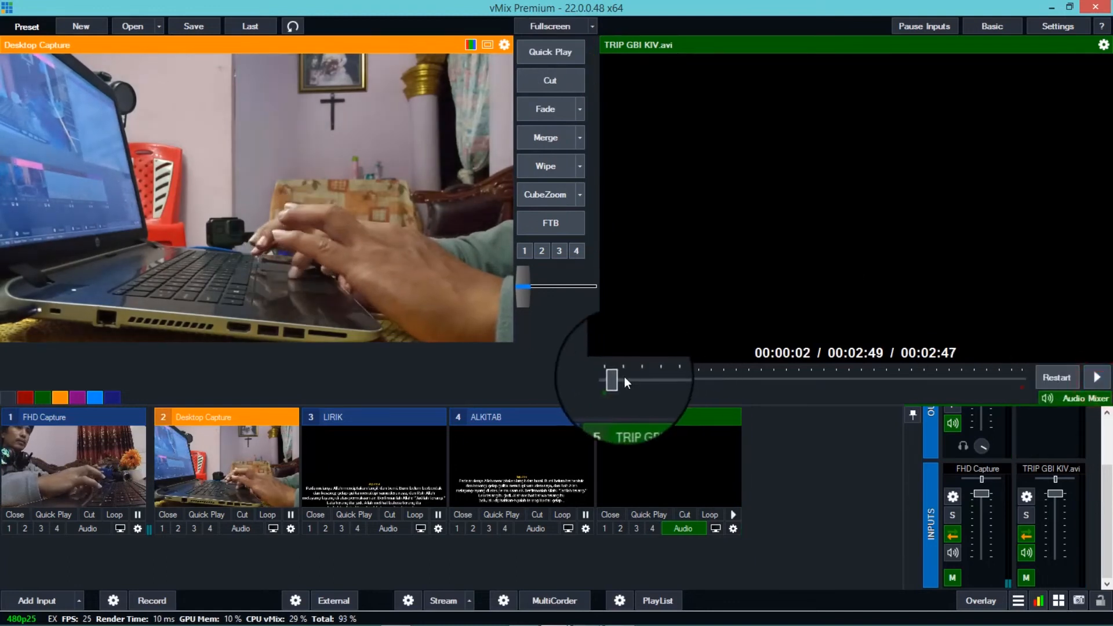
{"action": "left_click_drag", "start_coordinate": [616, 383], "coordinate": [595, 382]}
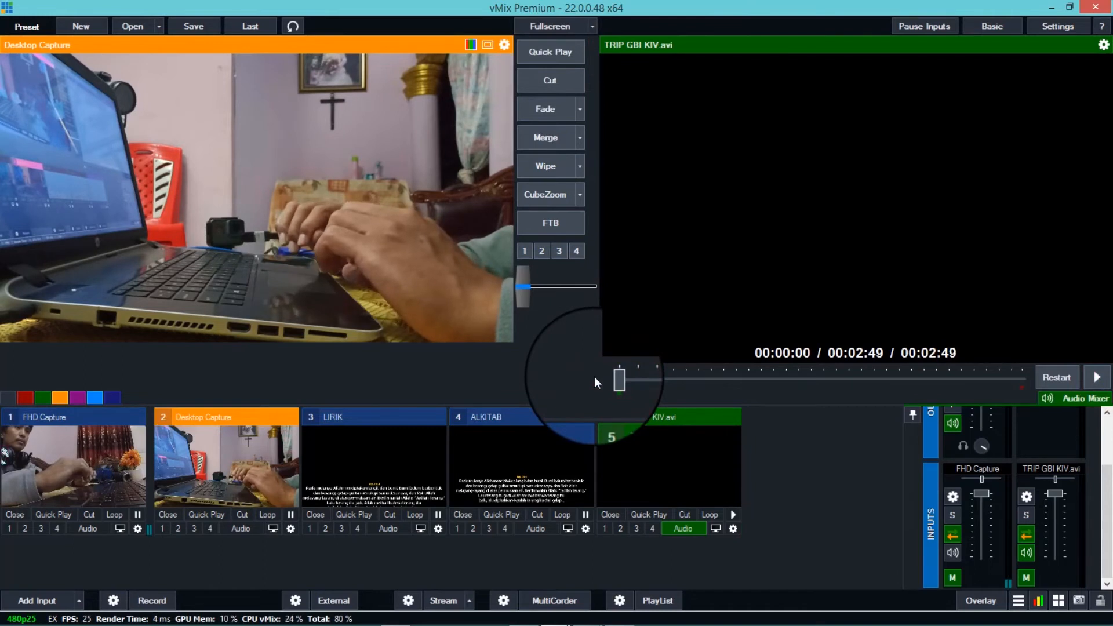
- Start streaming and play the TRIP GBI KIV.avi video in the output
{"action": "left_click", "coordinate": [443, 601]}
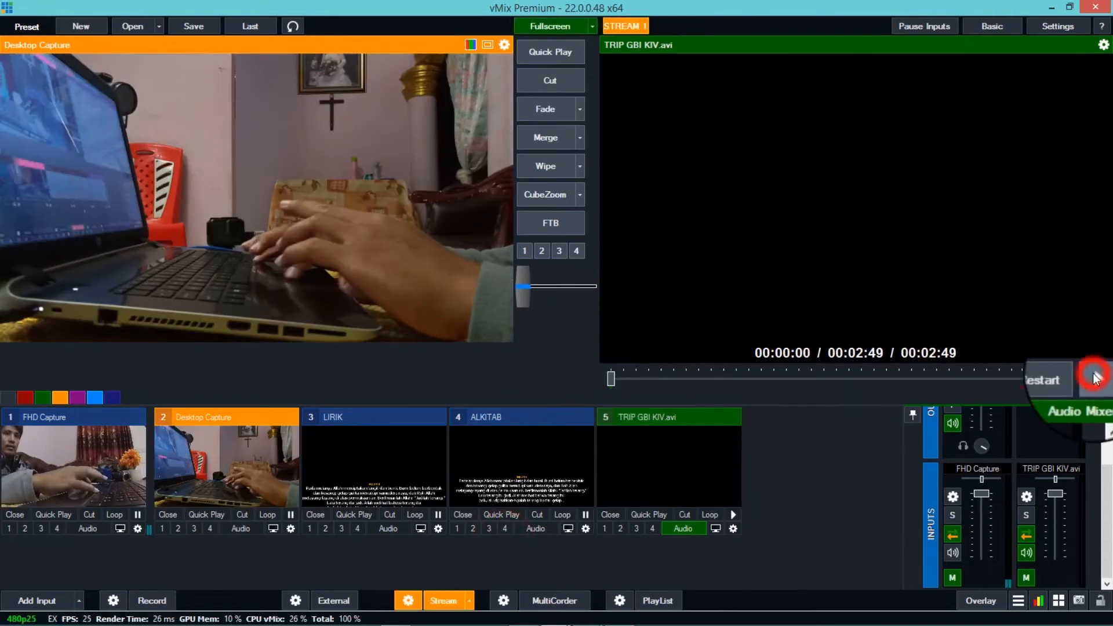
{"action": "left_click", "coordinate": [1097, 378]}
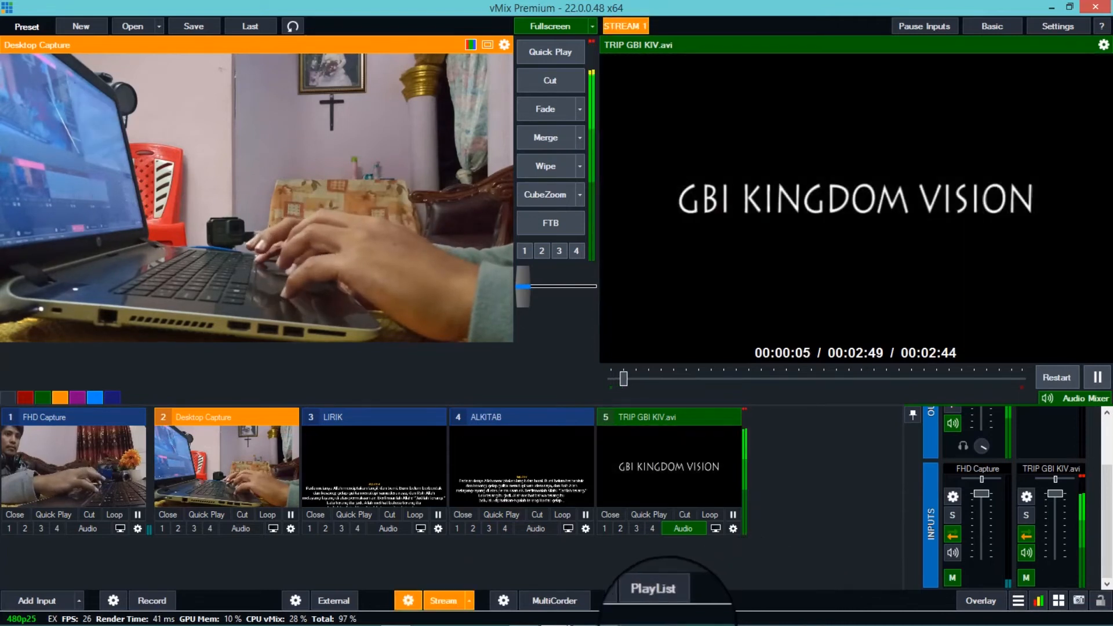
- Switch to the Live Producer page in Chrome and check the incoming stream preview
{"action": "mouse_move", "coordinate": [647, 622]}
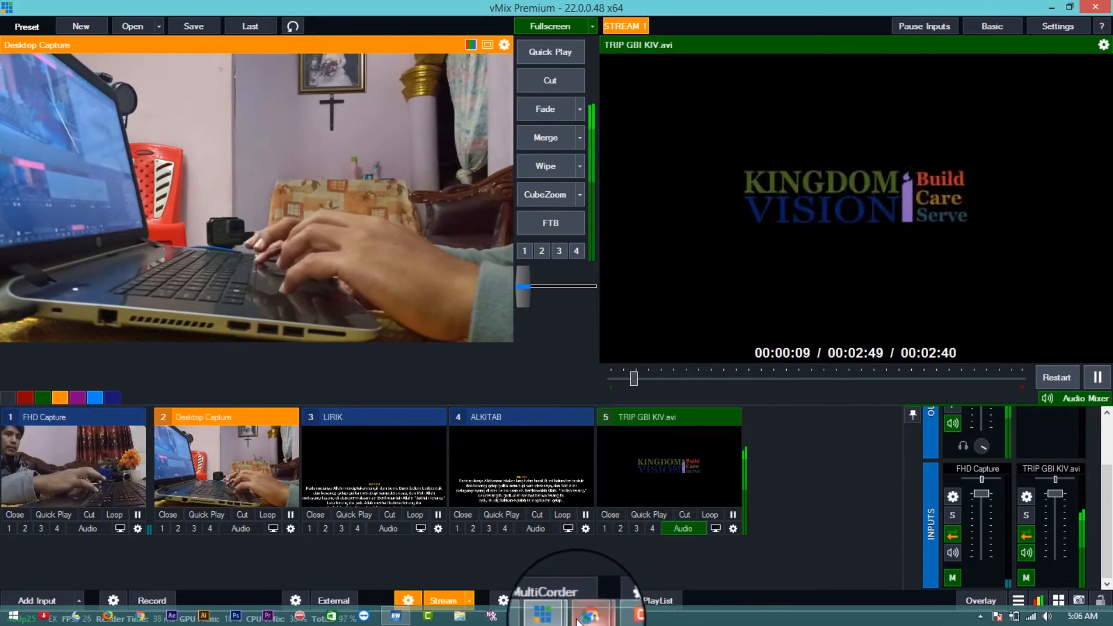
{"action": "mouse_move", "coordinate": [587, 620]}
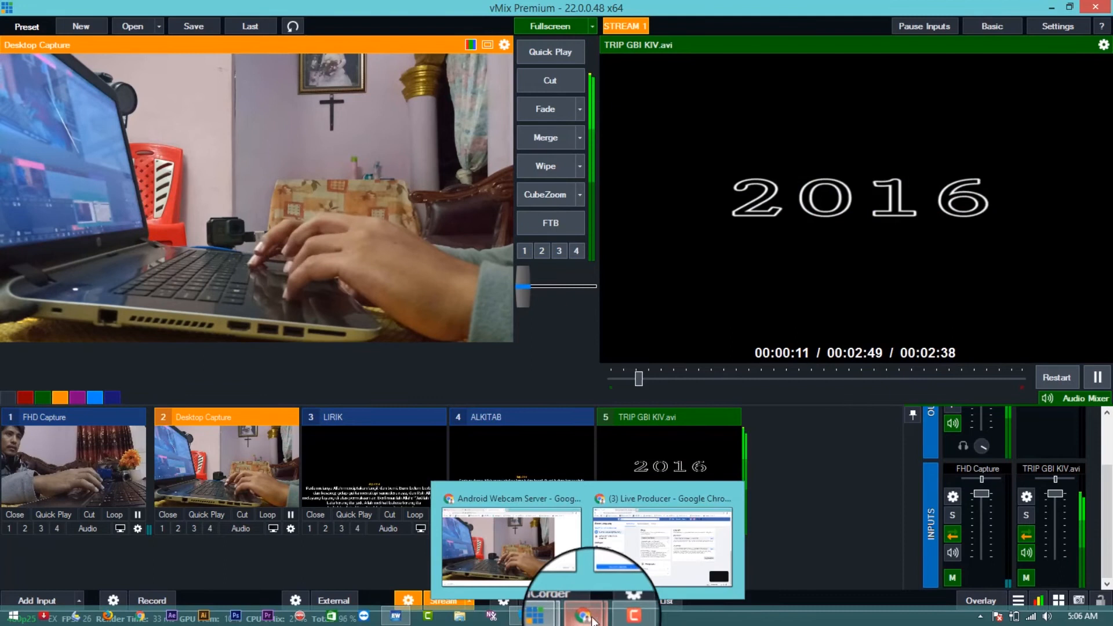
{"action": "left_click", "coordinate": [590, 619]}
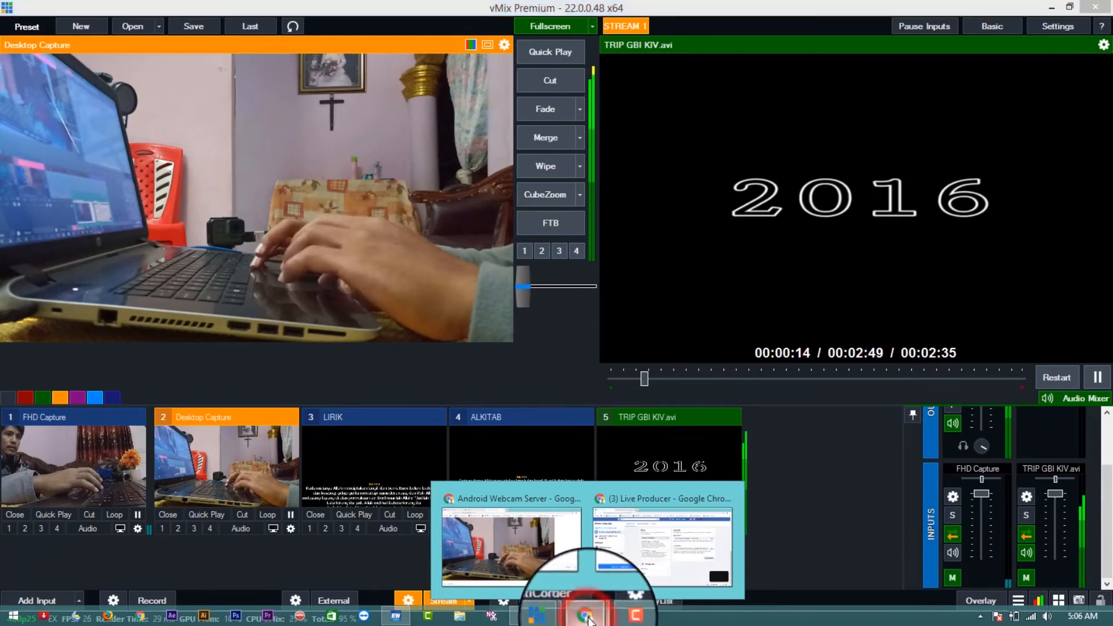
{"action": "left_click", "coordinate": [643, 555]}
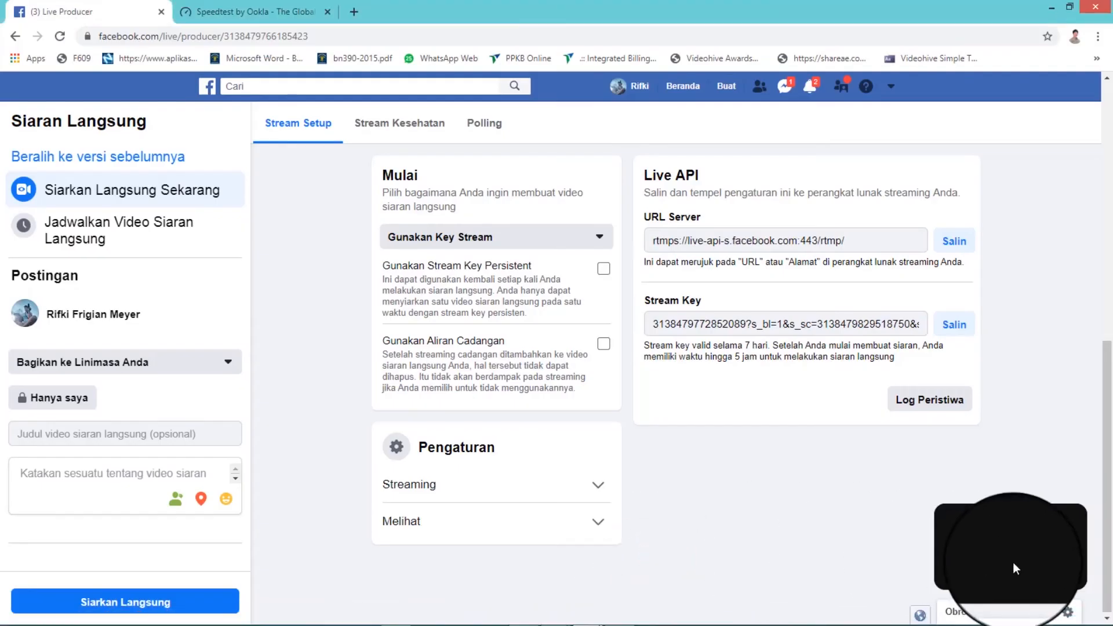
{"action": "left_click", "coordinate": [1067, 526]}
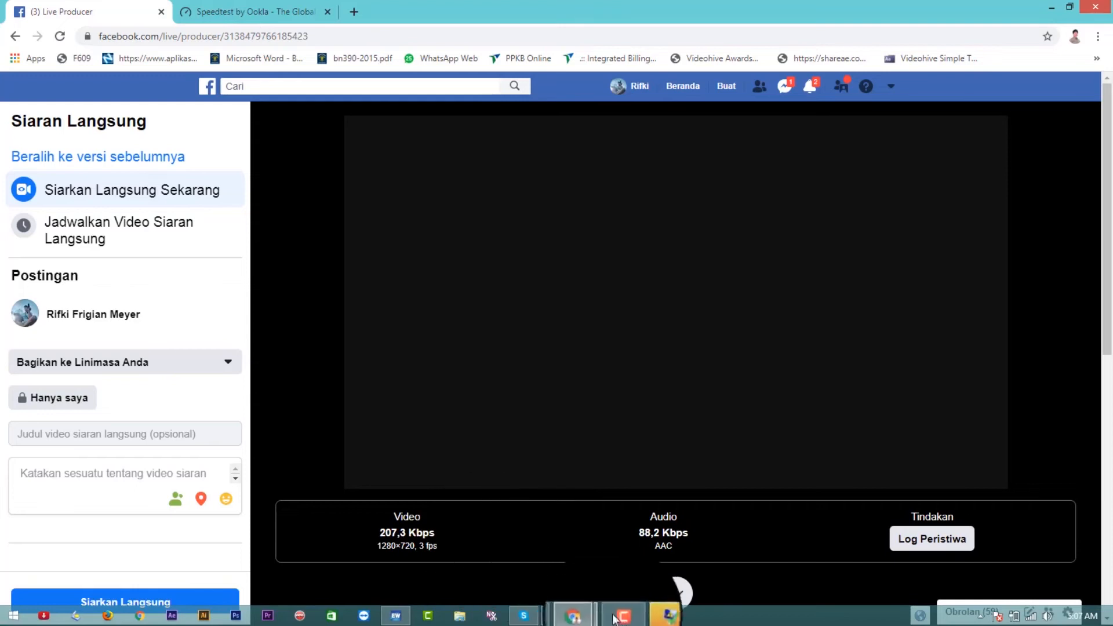
{"action": "left_click", "coordinate": [652, 618]}
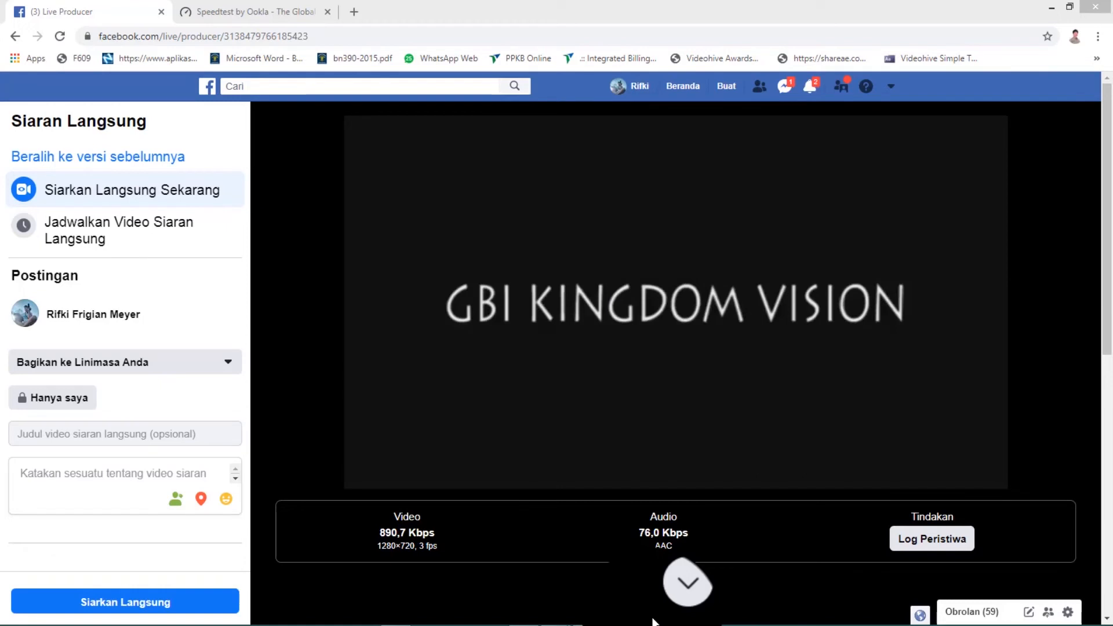
- Switch back to vMix and bring FHD Capture into the output with a Merge transition
{"action": "left_click", "coordinate": [653, 343]}
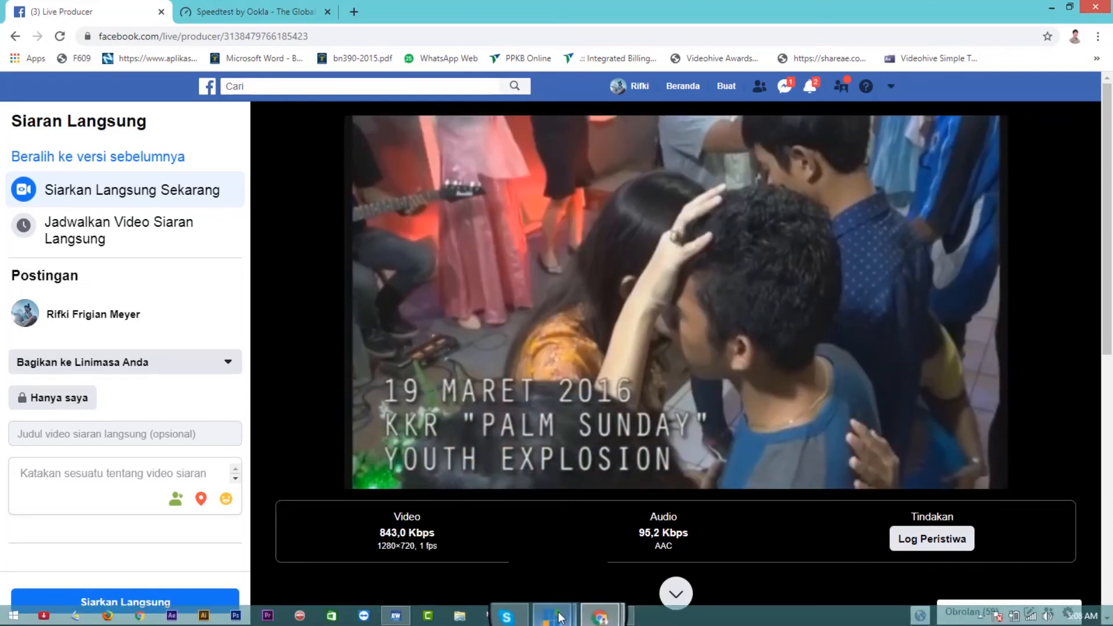
{"action": "mouse_move", "coordinate": [560, 618]}
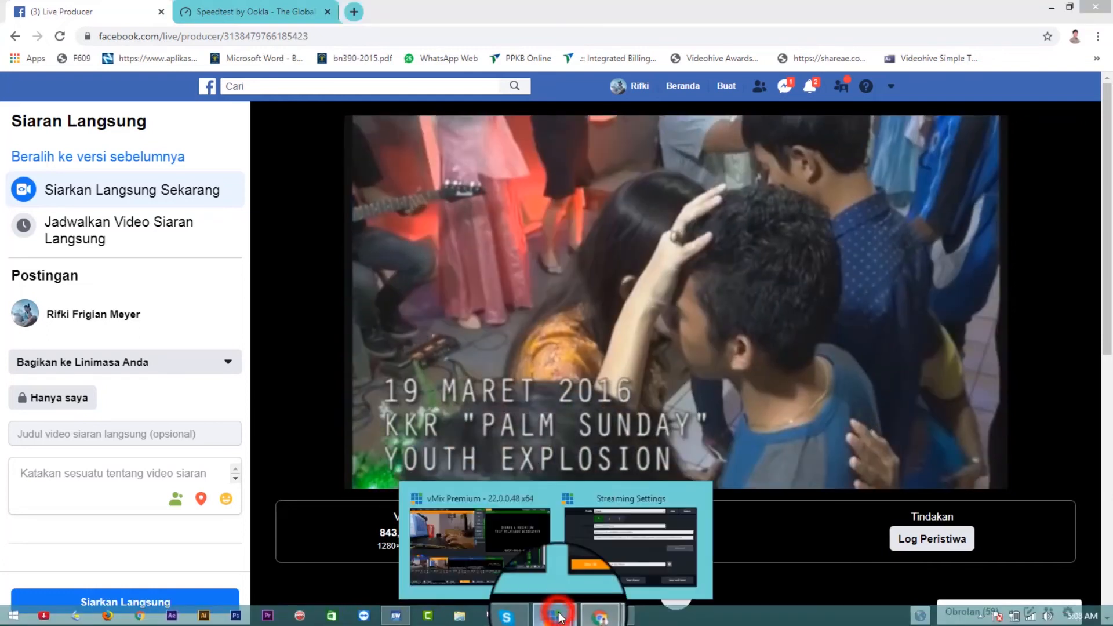
{"action": "left_click", "coordinate": [511, 534]}
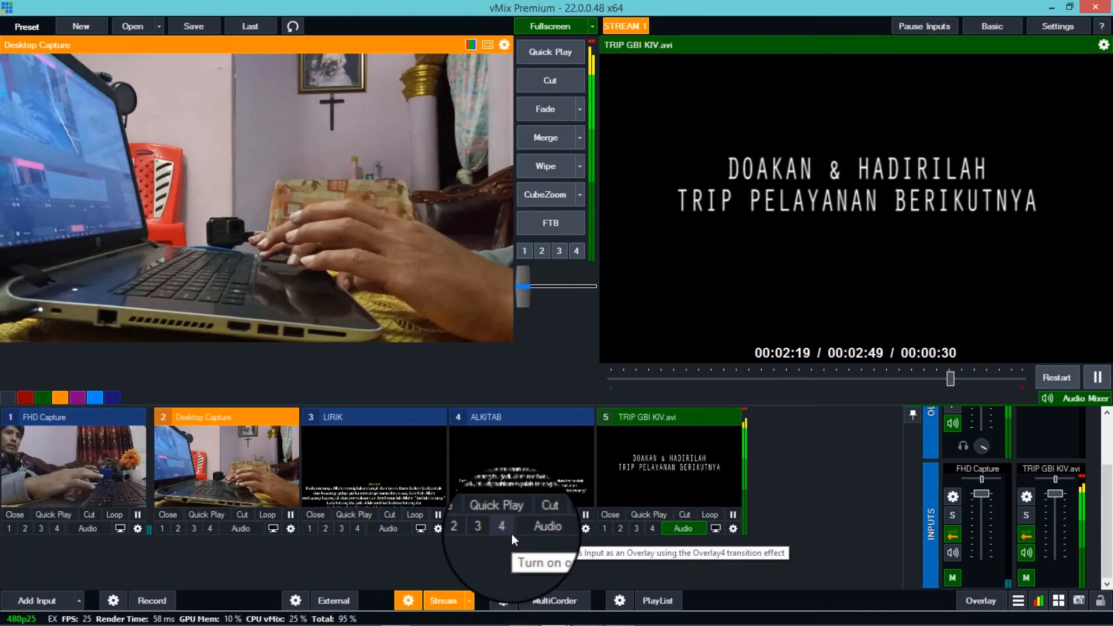
{"action": "left_click", "coordinate": [60, 452]}
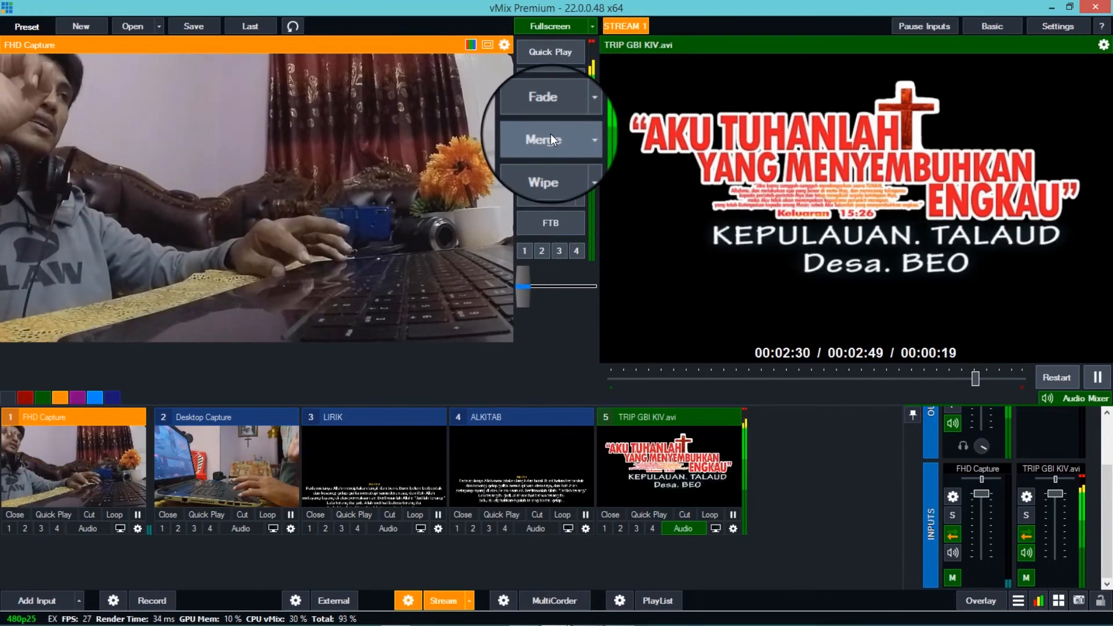
{"action": "left_click", "coordinate": [551, 134]}
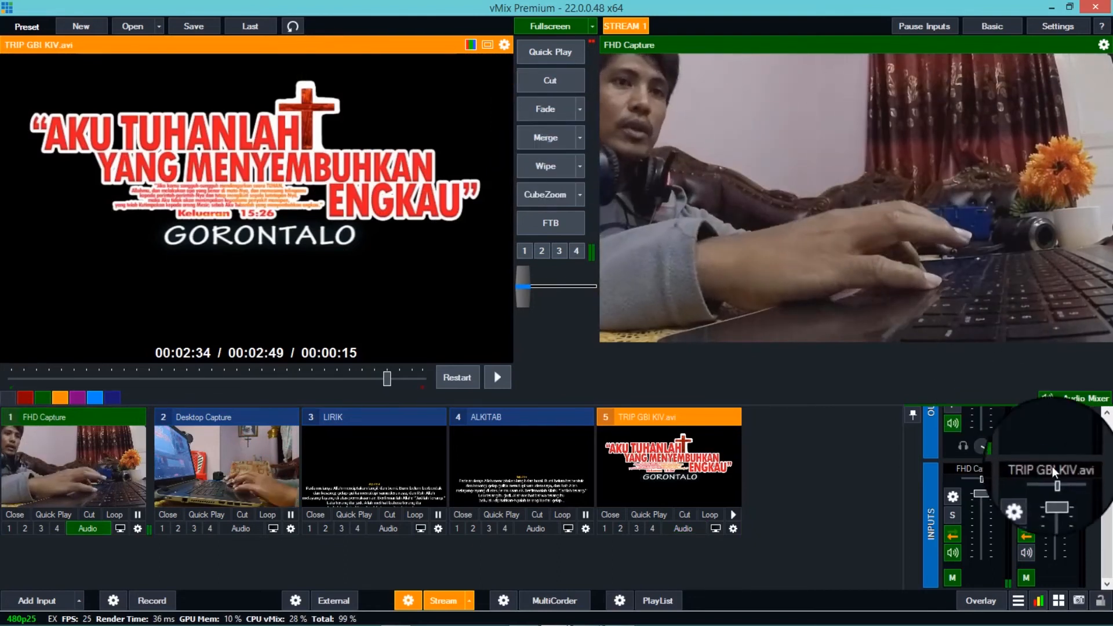
- Look through the audio mixer channels and view the general audio settings of FHD Capture
{"action": "left_click_drag", "start_coordinate": [1108, 489], "coordinate": [1111, 511]}
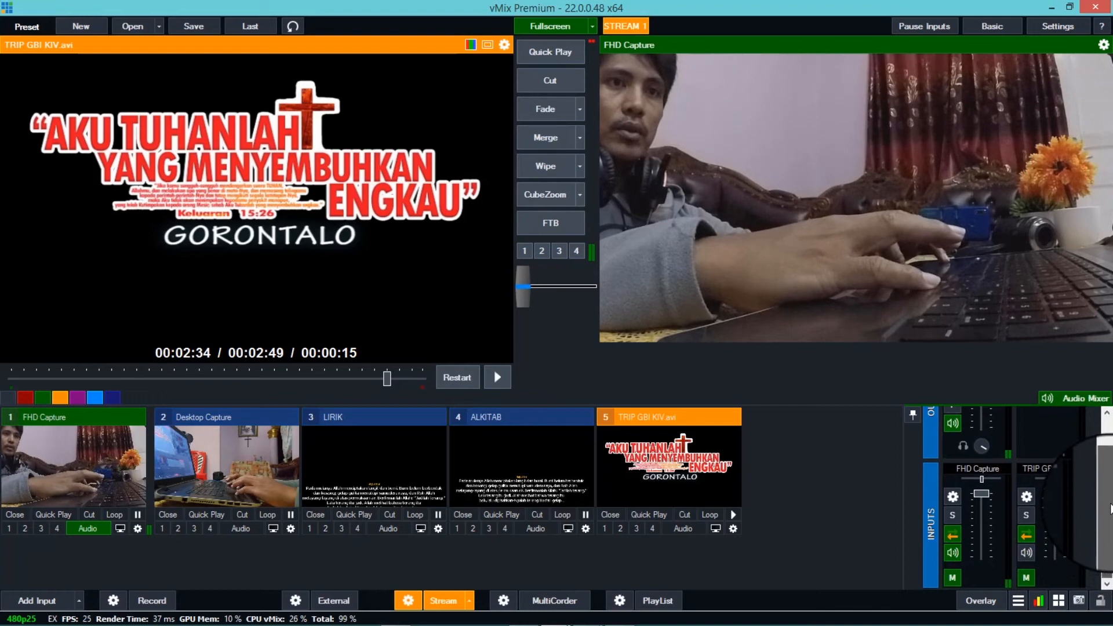
{"action": "left_click_drag", "start_coordinate": [1112, 489], "coordinate": [1111, 470]}
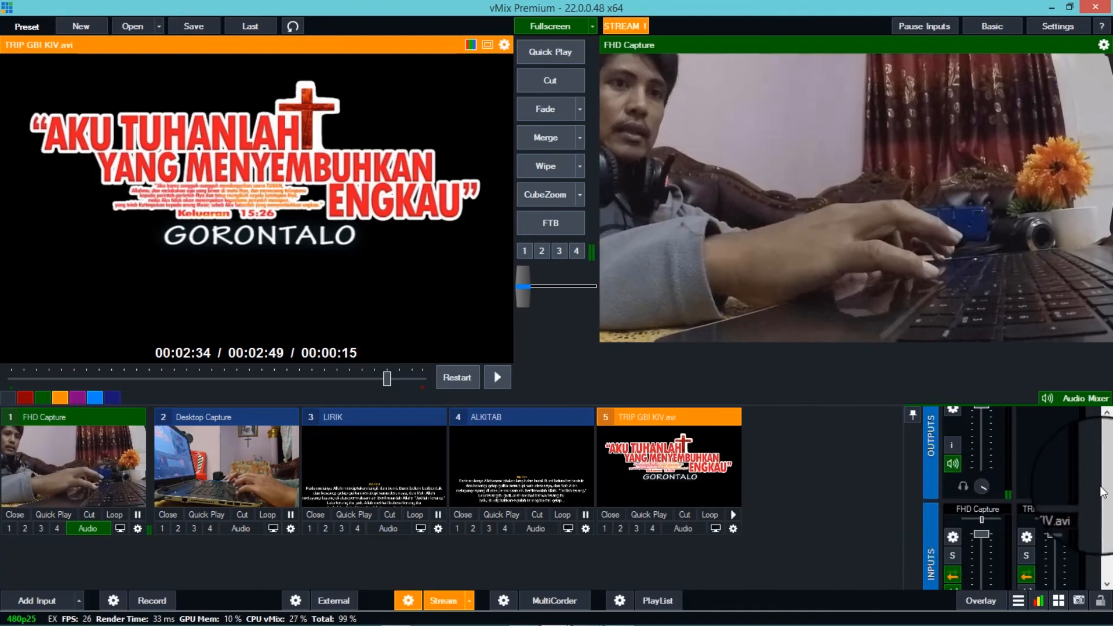
{"action": "left_click_drag", "start_coordinate": [1108, 490], "coordinate": [1111, 594]}
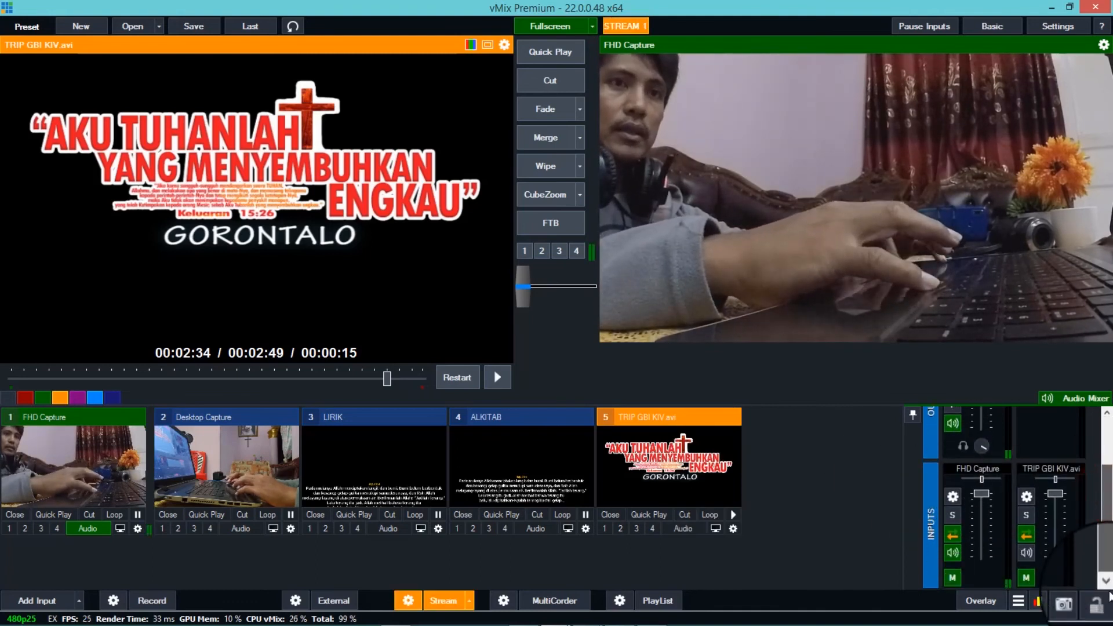
{"action": "left_click", "coordinate": [952, 496]}
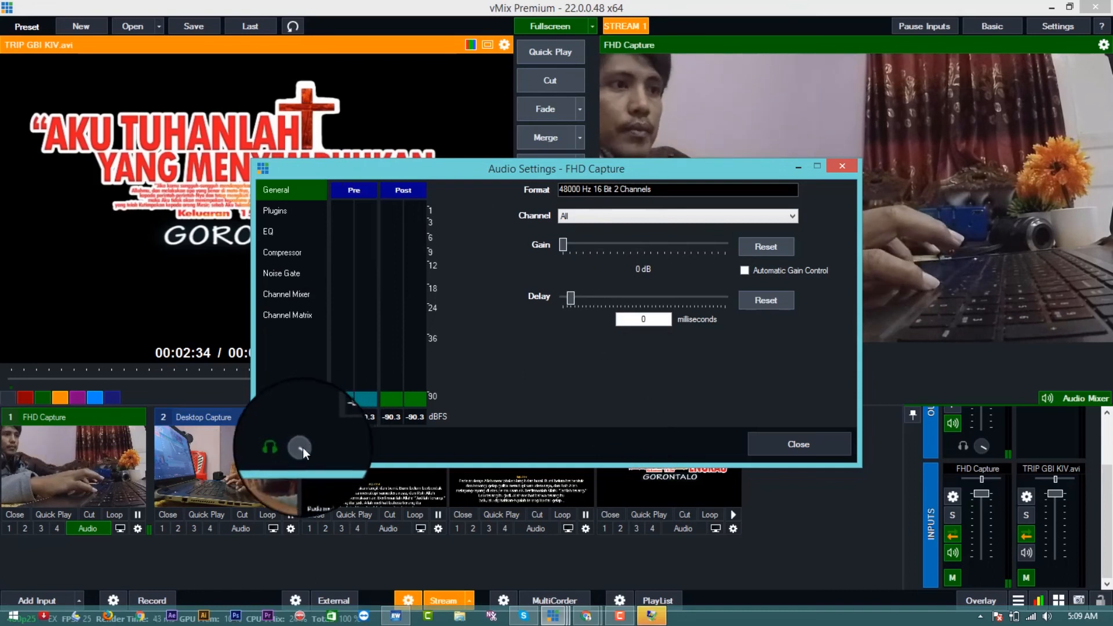
{"action": "left_click", "coordinate": [836, 168]}
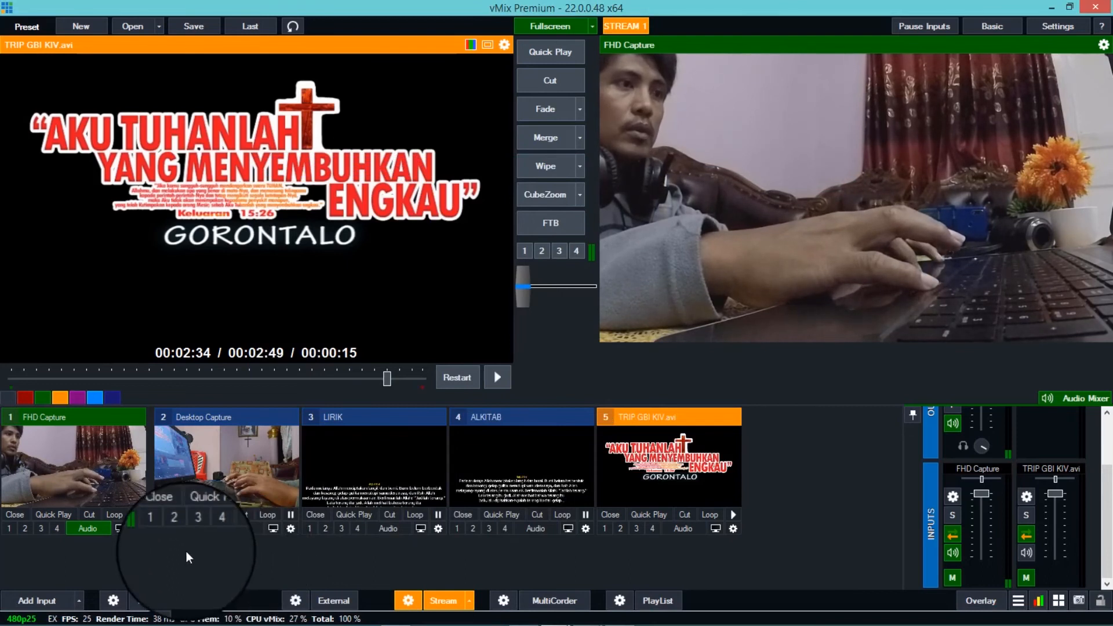
- Add the Digital Audio Interface device as an audio input, turn on its audio, and locate its audio mixer channel
{"action": "left_click", "coordinate": [23, 600]}
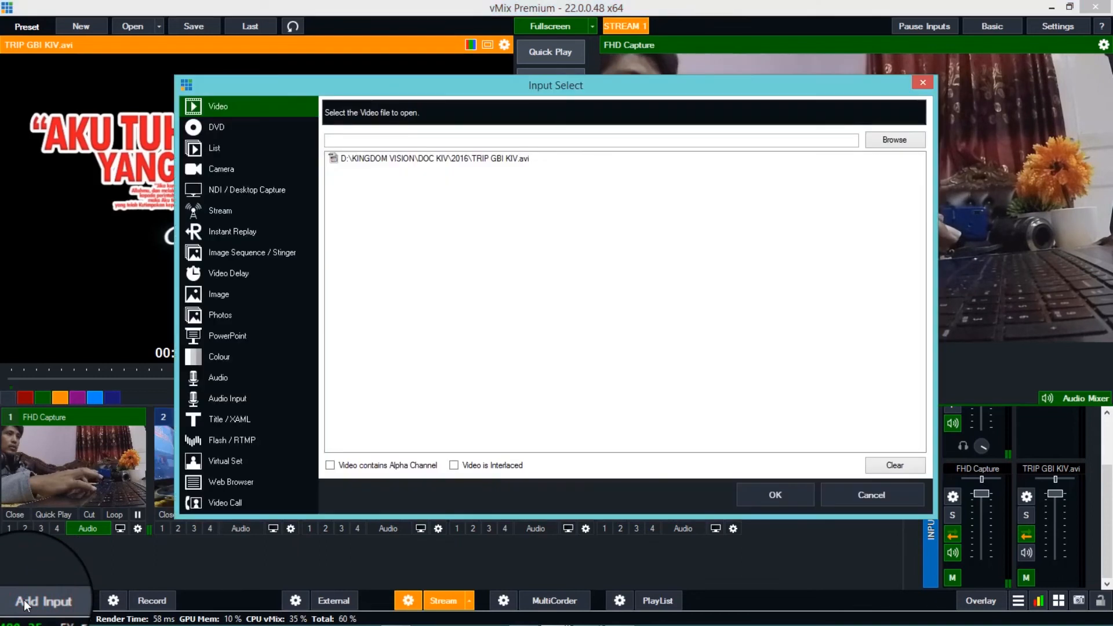
{"action": "left_click", "coordinate": [221, 401]}
{"action": "left_click", "coordinate": [546, 113]}
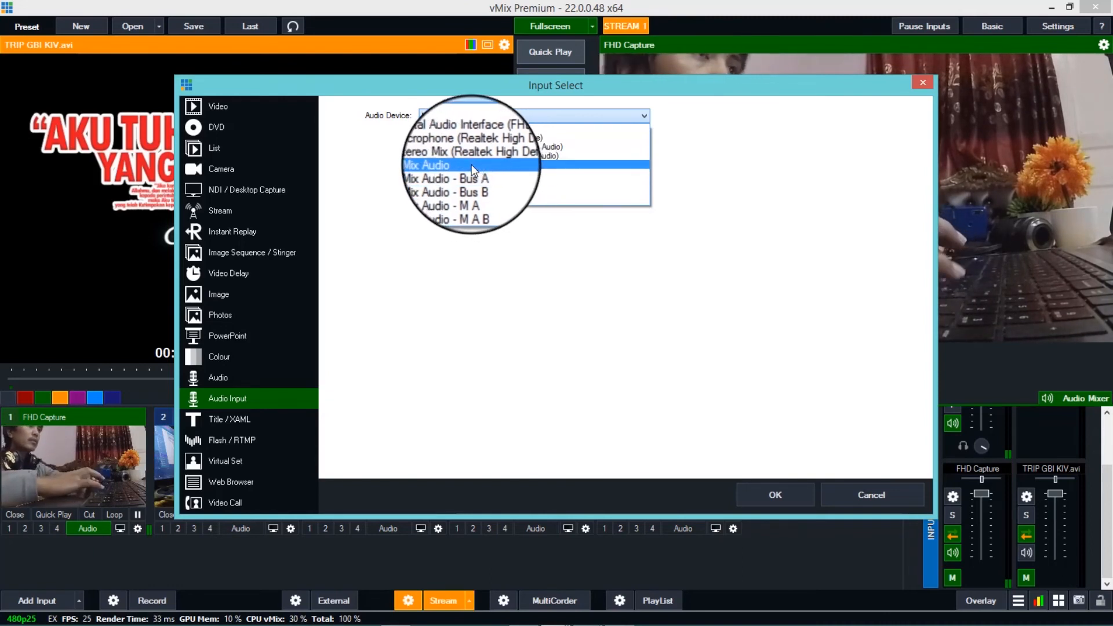
{"action": "left_click", "coordinate": [471, 137]}
{"action": "left_click", "coordinate": [767, 493]}
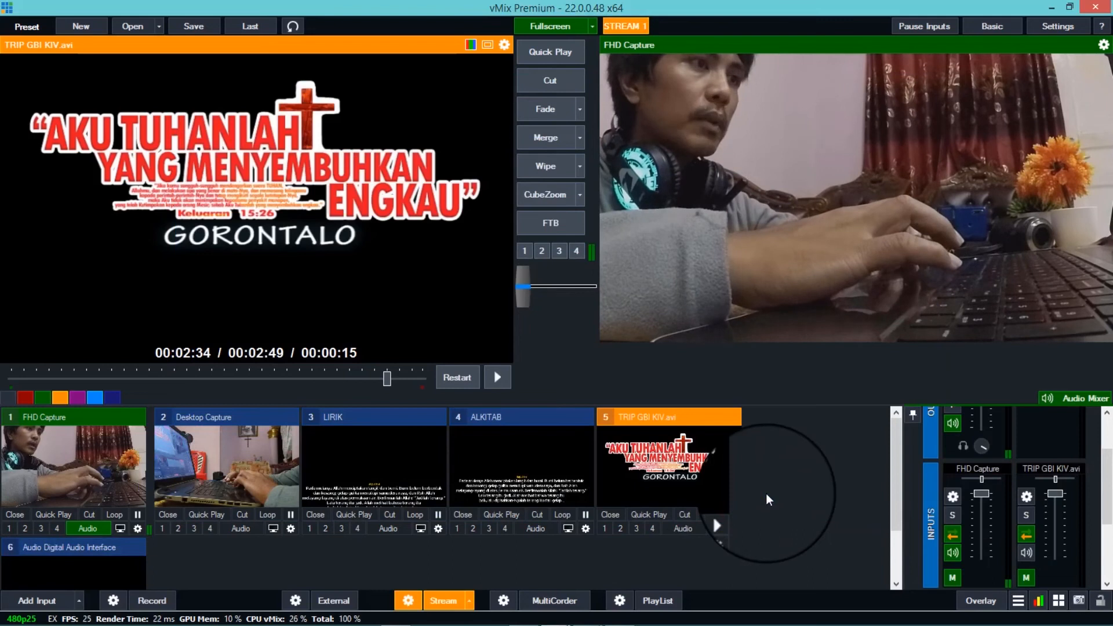
{"action": "left_click_drag", "start_coordinate": [892, 482], "coordinate": [901, 538]}
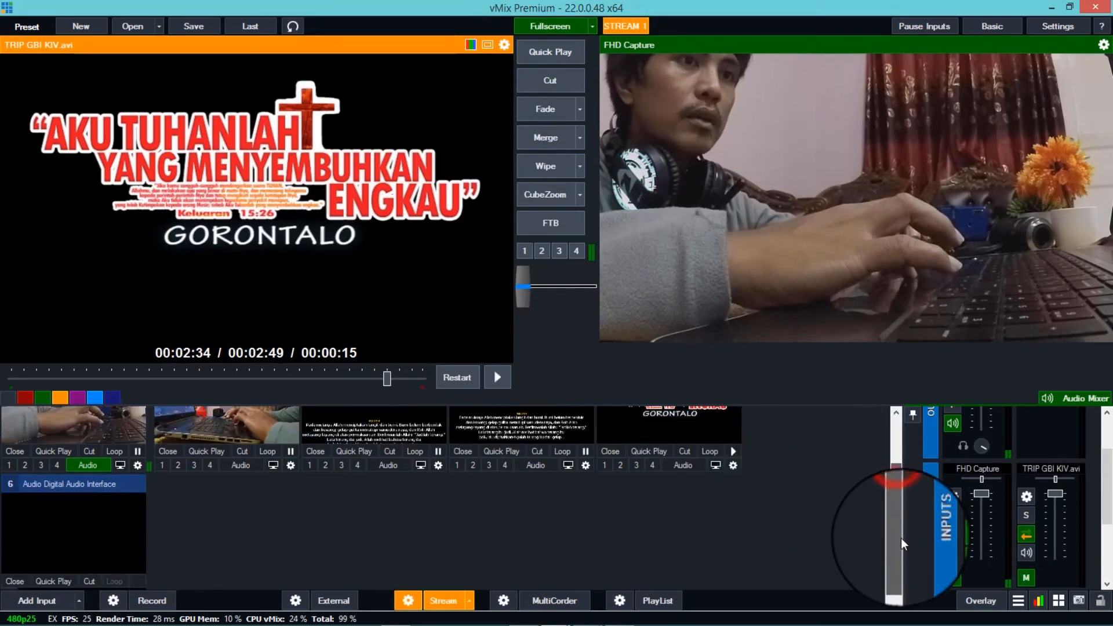
{"action": "left_click", "coordinate": [101, 585]}
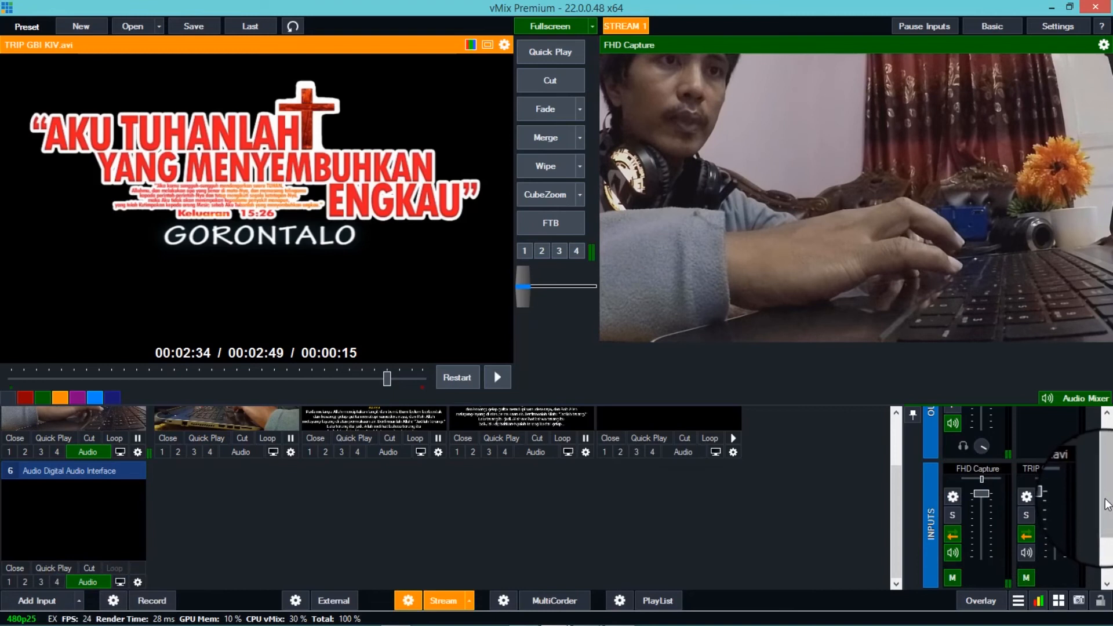
{"action": "mouse_move", "coordinate": [1107, 522]}
{"action": "left_mouse_down"}
{"action": "mouse_move", "coordinate": [1109, 575]}
{"action": "mouse_move", "coordinate": [1107, 525]}
{"action": "left_mouse_up"}
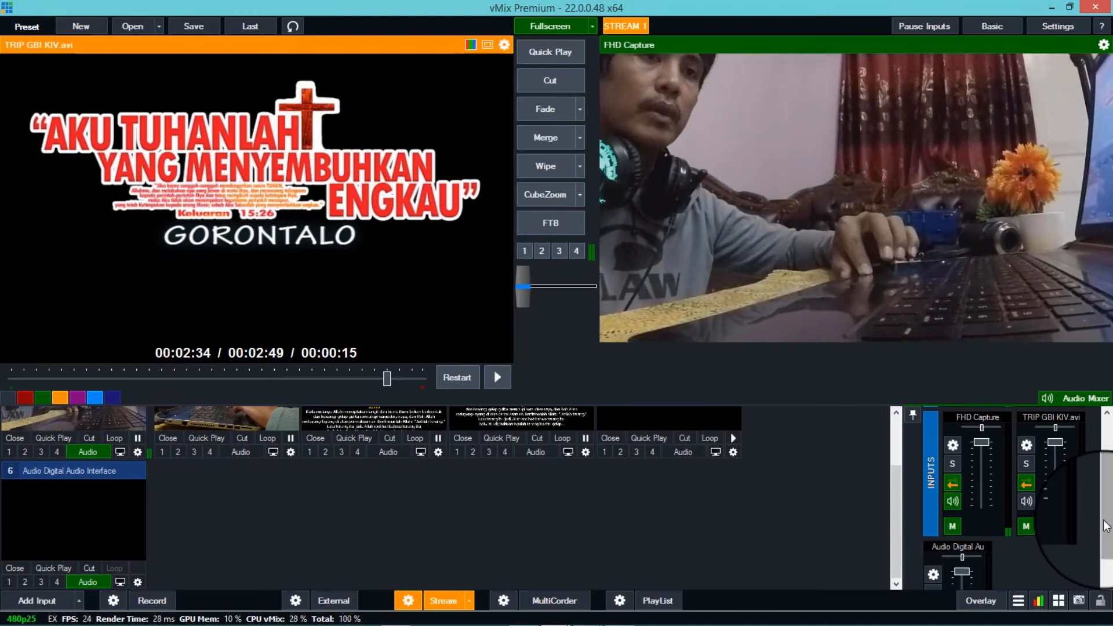
- Examine the Channel Mixer in FHD Capture's audio settings and compare the input channels in the audio mixer
{"action": "left_click_drag", "start_coordinate": [1105, 525], "coordinate": [1108, 499]}
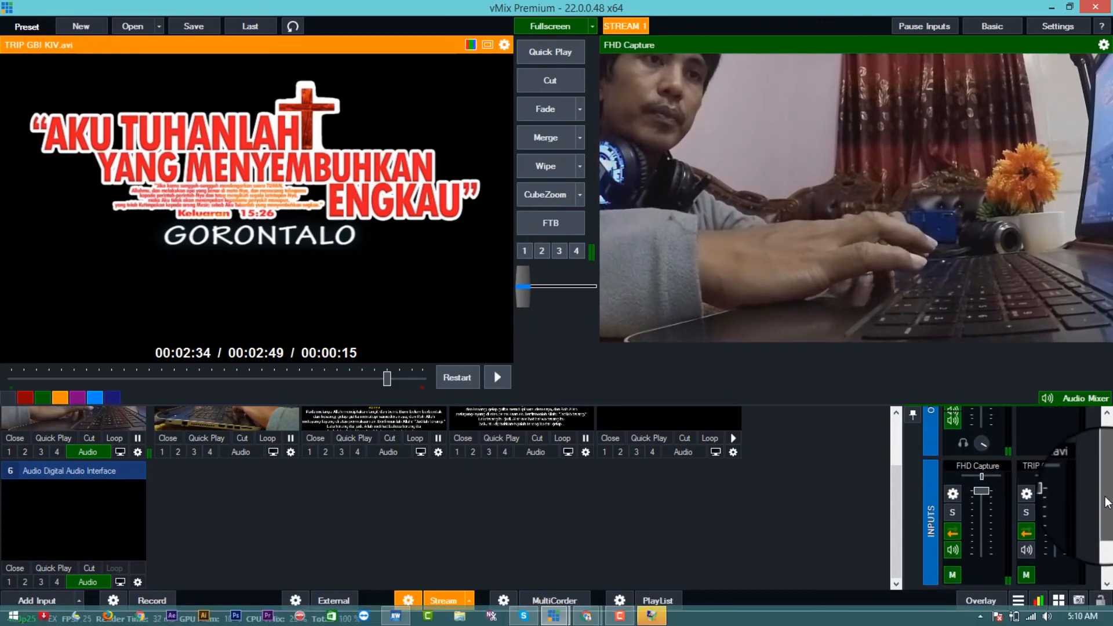
{"action": "left_click", "coordinate": [959, 506]}
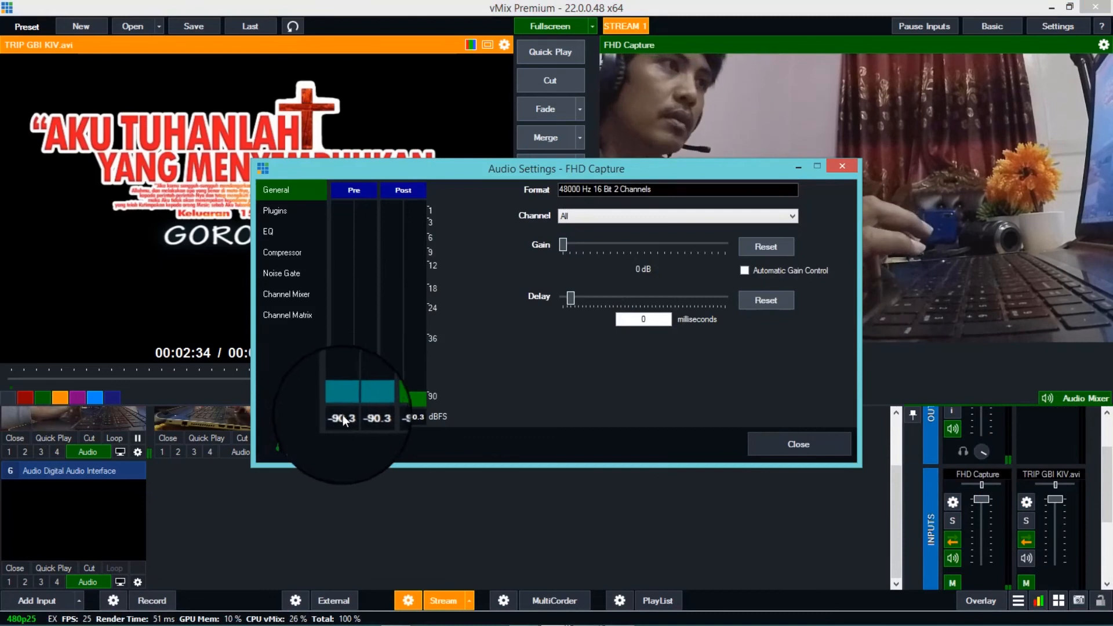
{"action": "left_click", "coordinate": [299, 445]}
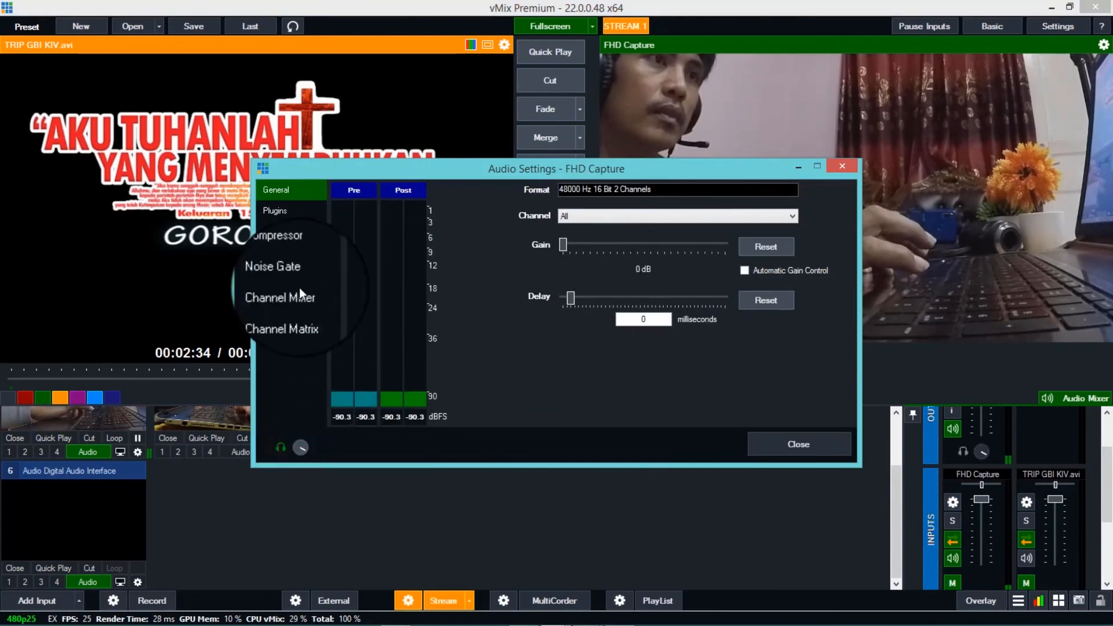
{"action": "left_click", "coordinate": [284, 294]}
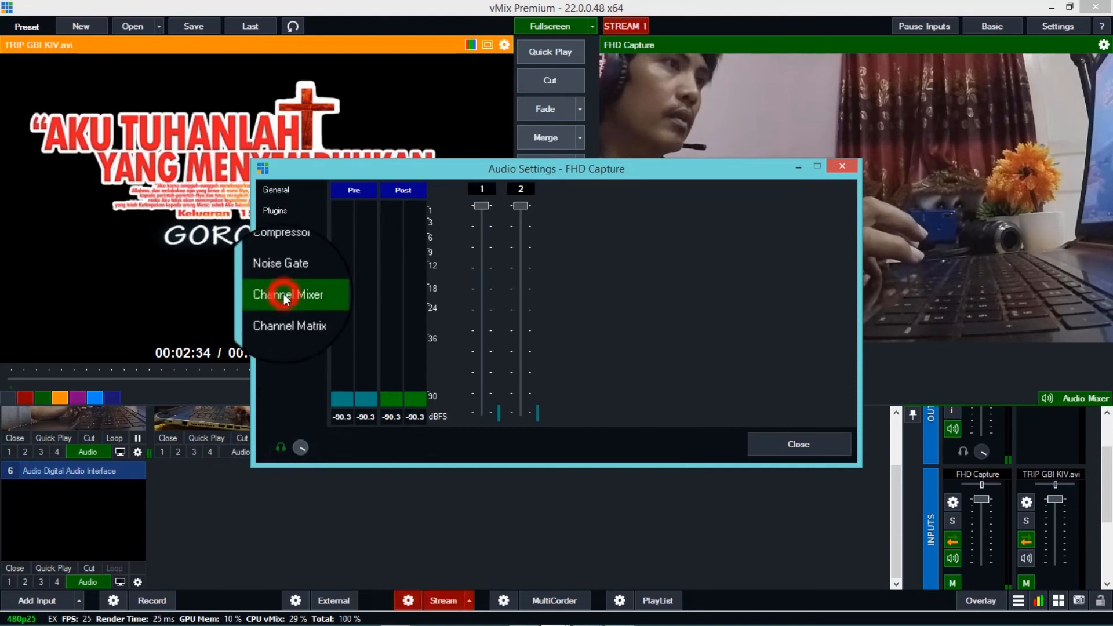
{"action": "left_click", "coordinate": [843, 167]}
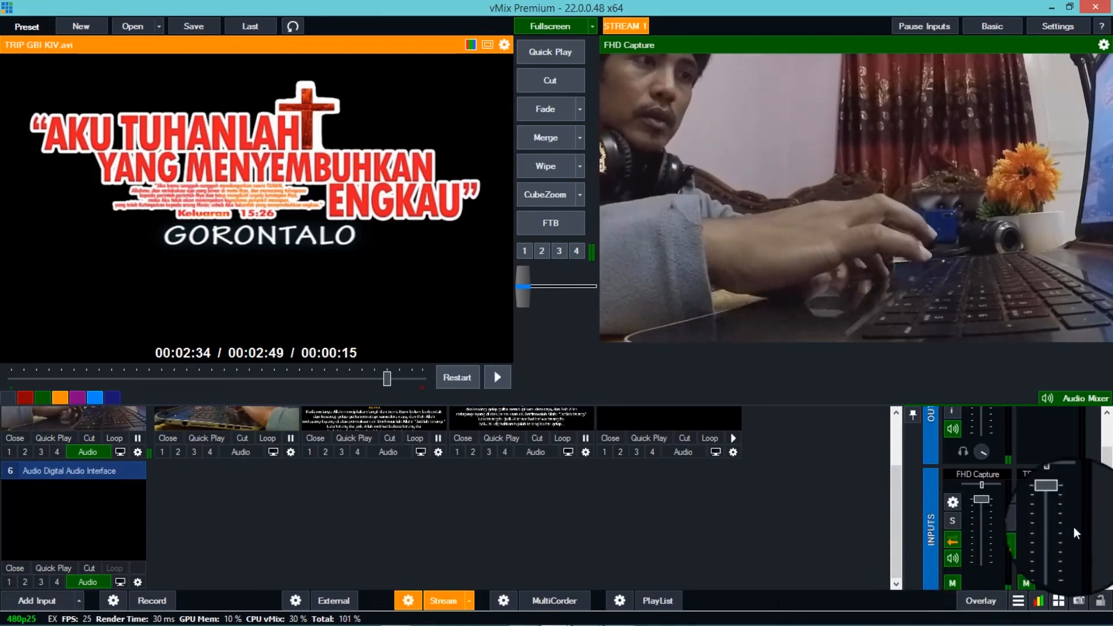
{"action": "scroll", "coordinate": [1084, 522], "scroll_direction": "down", "scroll_amount": 2}
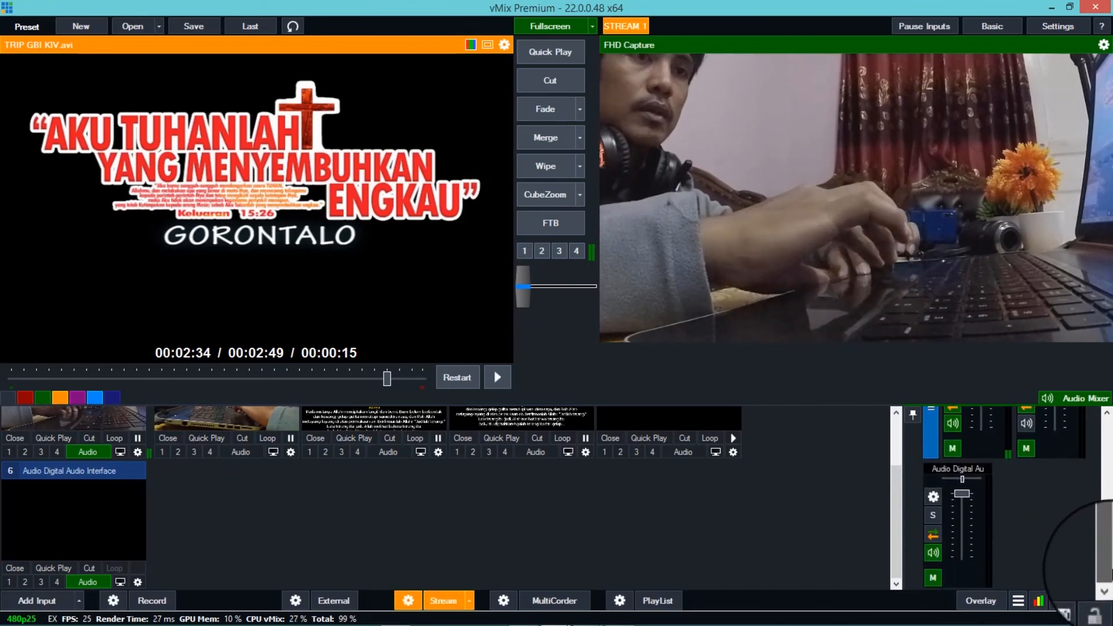
{"action": "scroll", "coordinate": [1109, 559], "scroll_direction": "up", "scroll_amount": 1}
{"action": "scroll", "coordinate": [1109, 556], "scroll_direction": "up", "scroll_amount": 4}
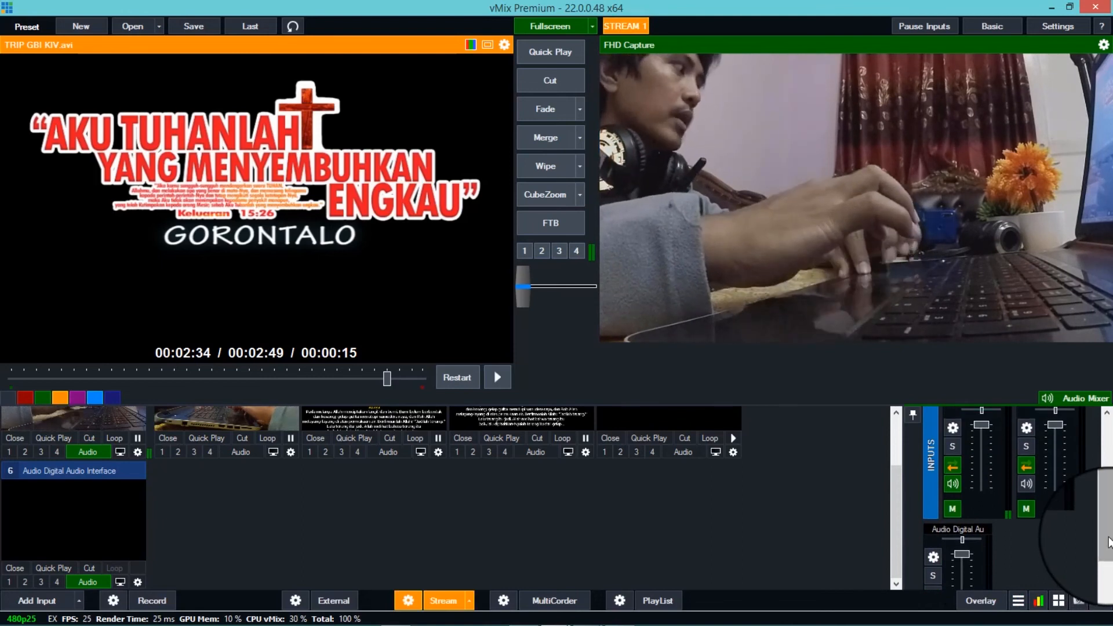
- Cut Desktop Capture to the output and switch to the Live Producer page in Chrome to check the stream preview
{"action": "left_click", "coordinate": [250, 413]}
{"action": "left_click", "coordinate": [556, 80]}
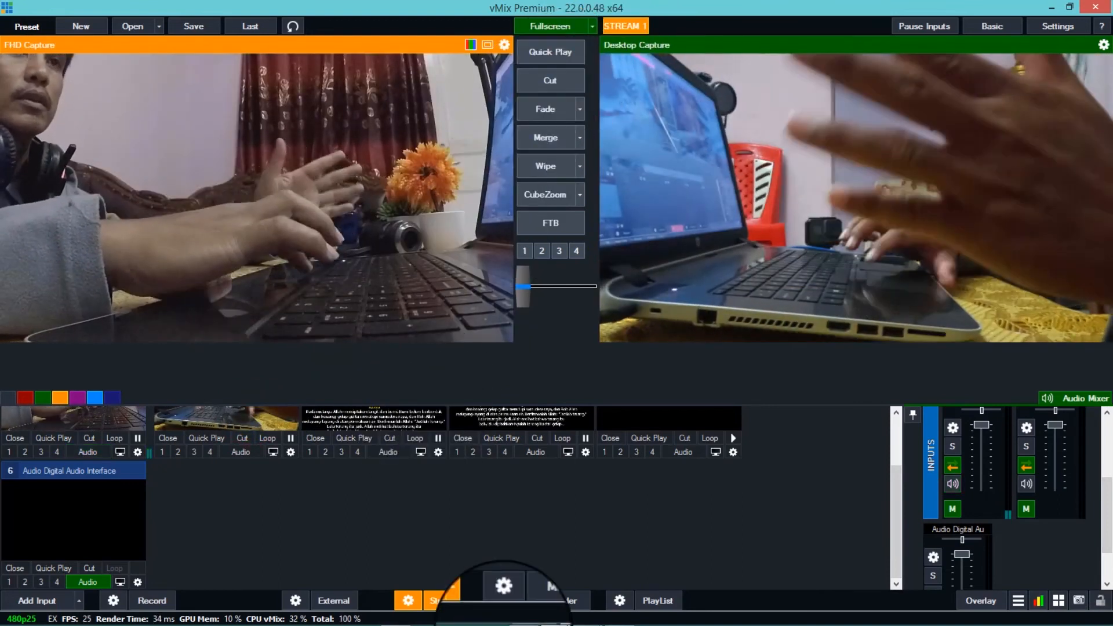
{"action": "mouse_move", "coordinate": [529, 622]}
{"action": "mouse_move", "coordinate": [586, 618]}
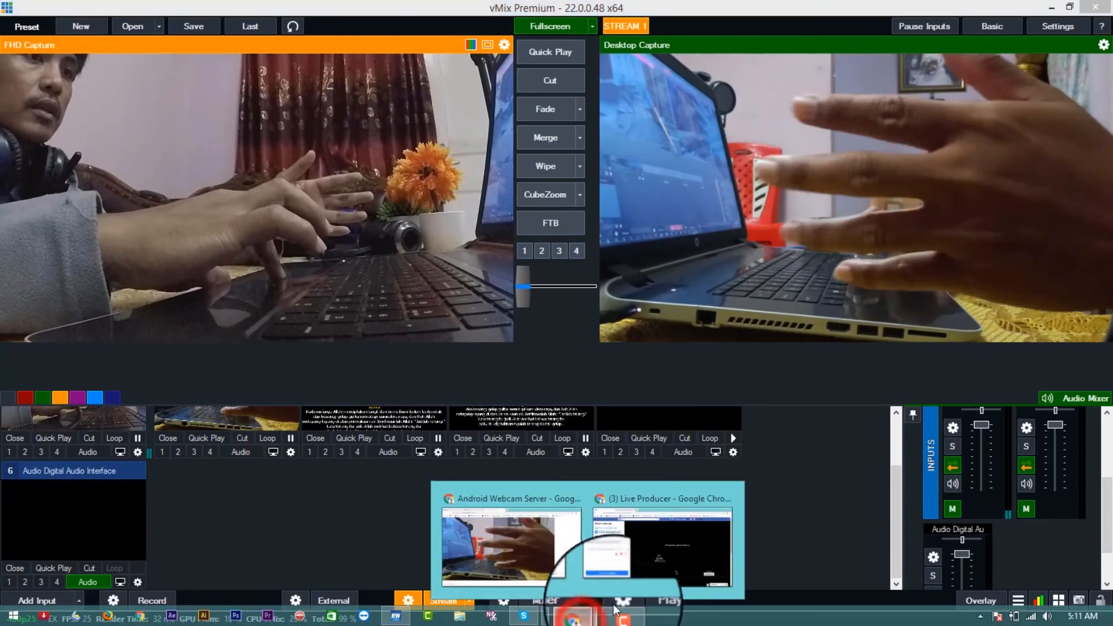
{"action": "left_click", "coordinate": [694, 527]}
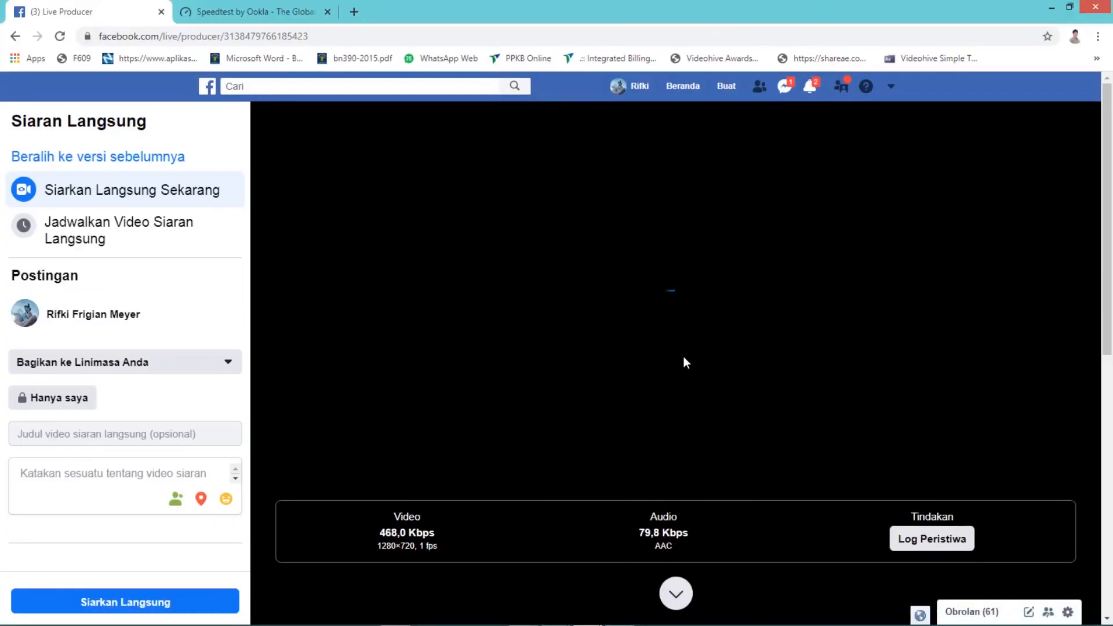